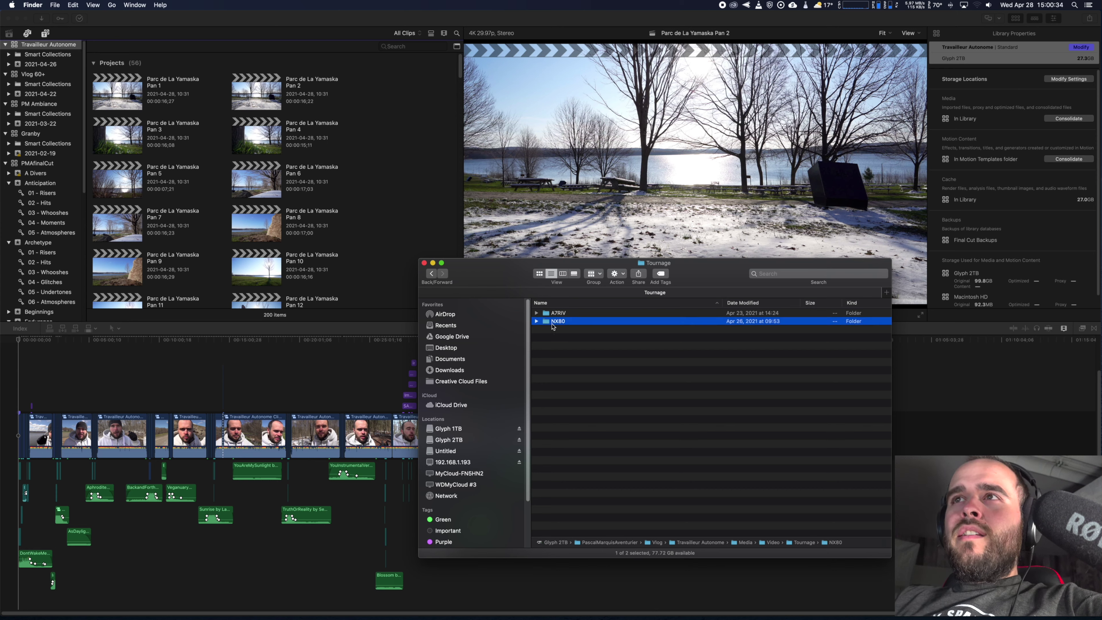
Open the A7RIV folder inside Tournage and preview its raw clips one after another, starting with C1600.MP4
click(553, 316)
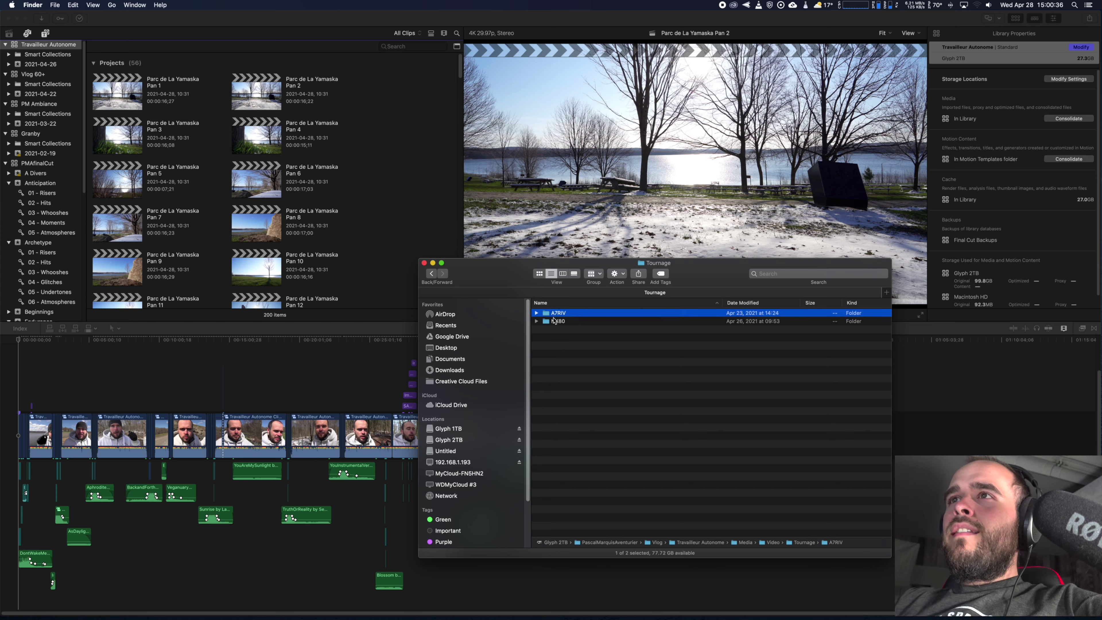
click(554, 322)
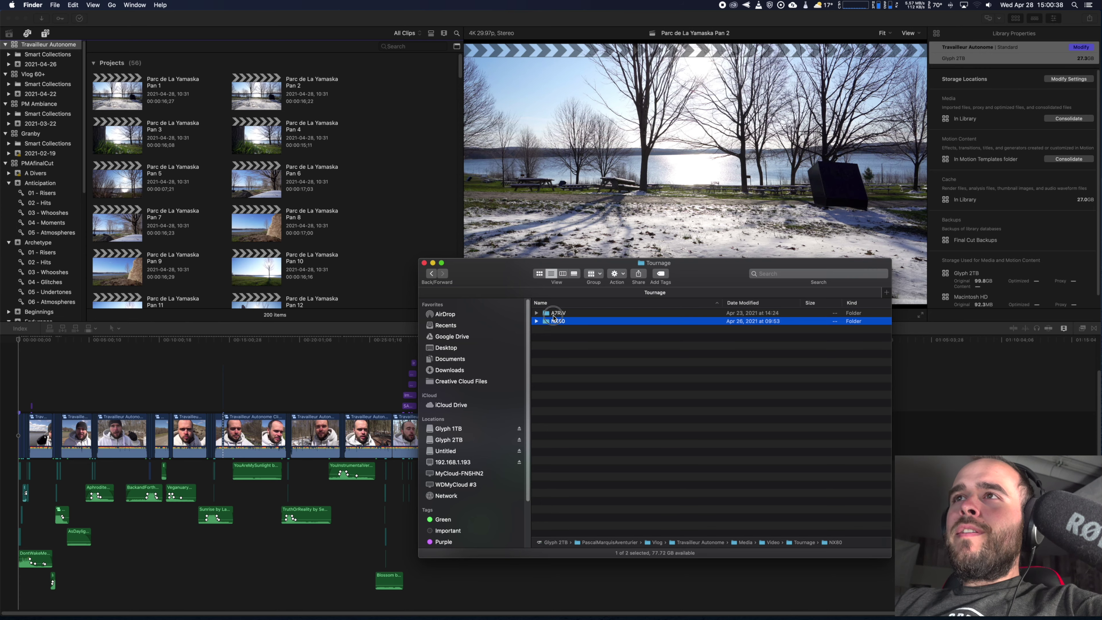
double_click(553, 314)
click(554, 315)
key(space)
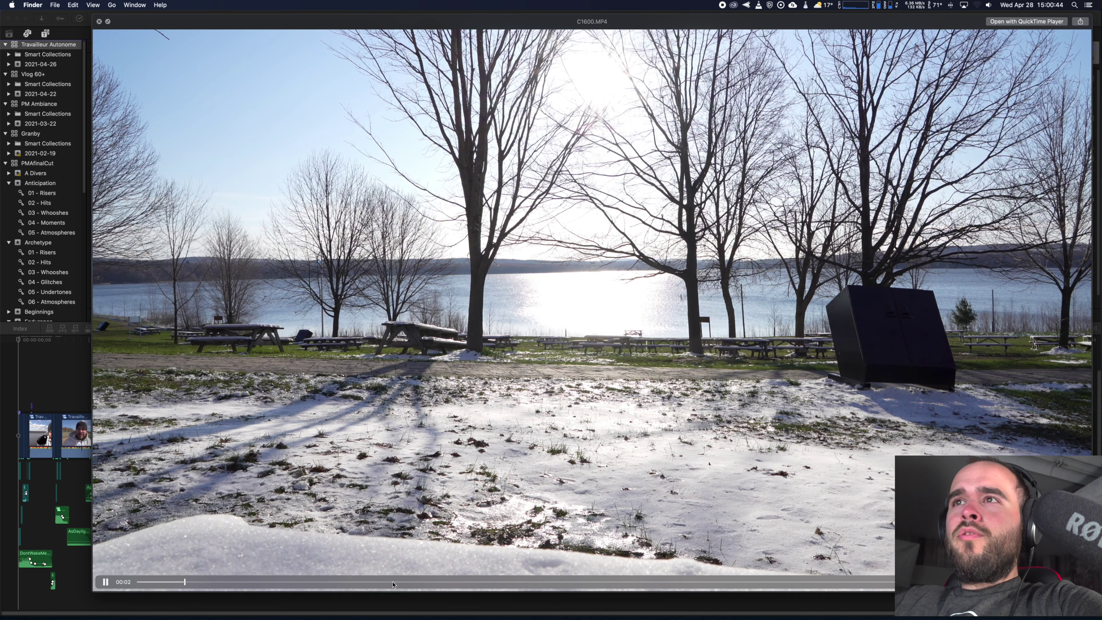
key(Down)
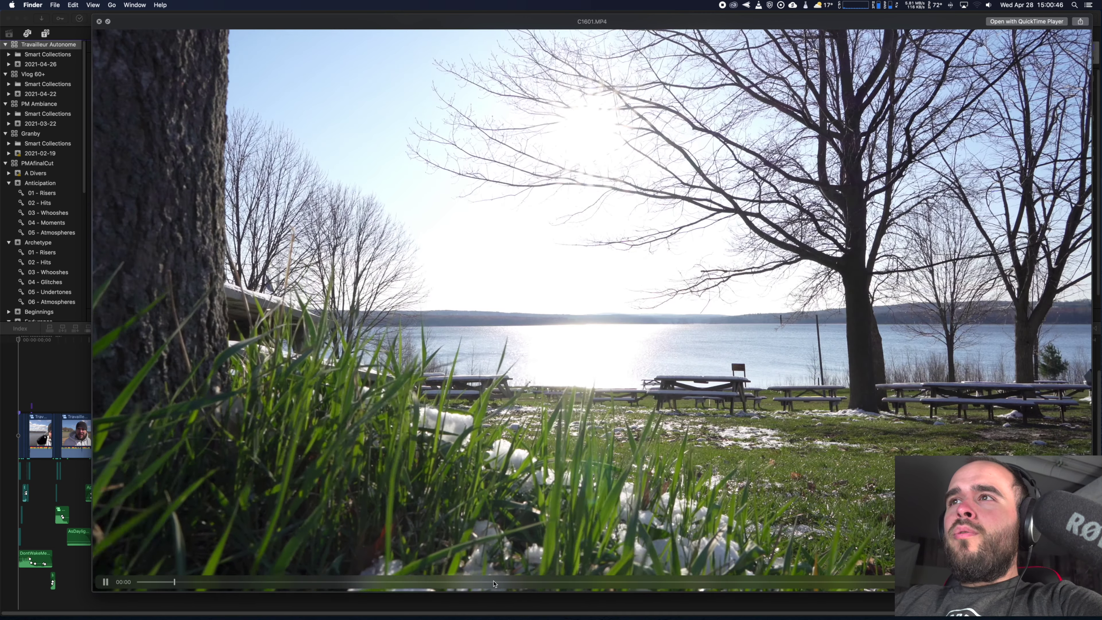
key(Down)
key(Down)
key(Down)
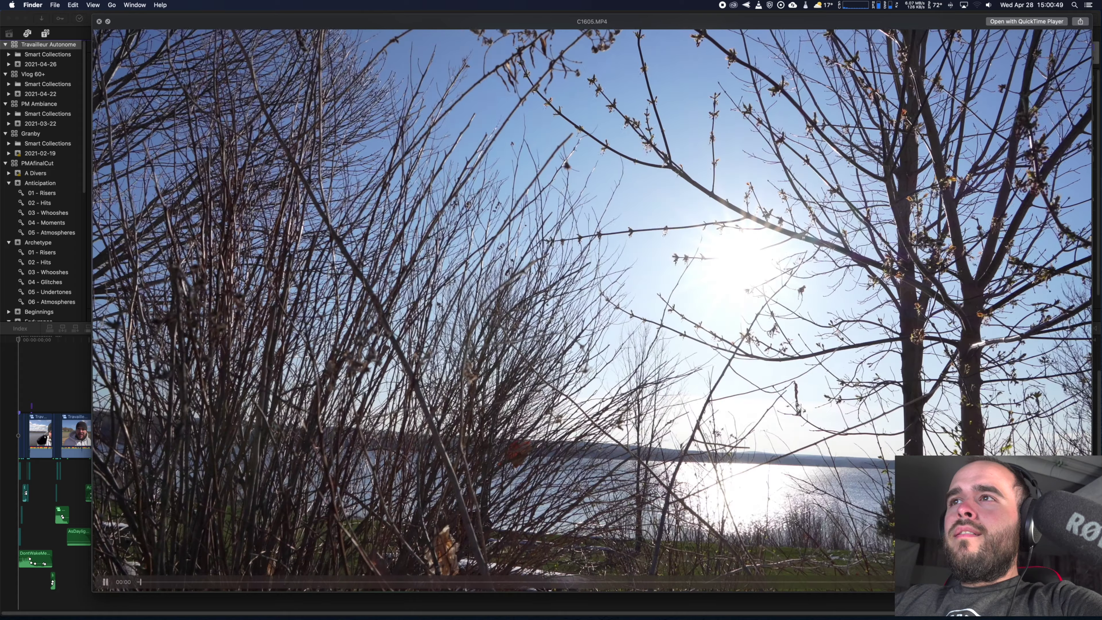
key(Down)
key(Down)
click(594, 583)
Preview the raw footage up to C0007.MP4 in the NX80 folder, and close the Finder window
key(Down)
key(Down)
key(Down)
key(Down)
key(Down)
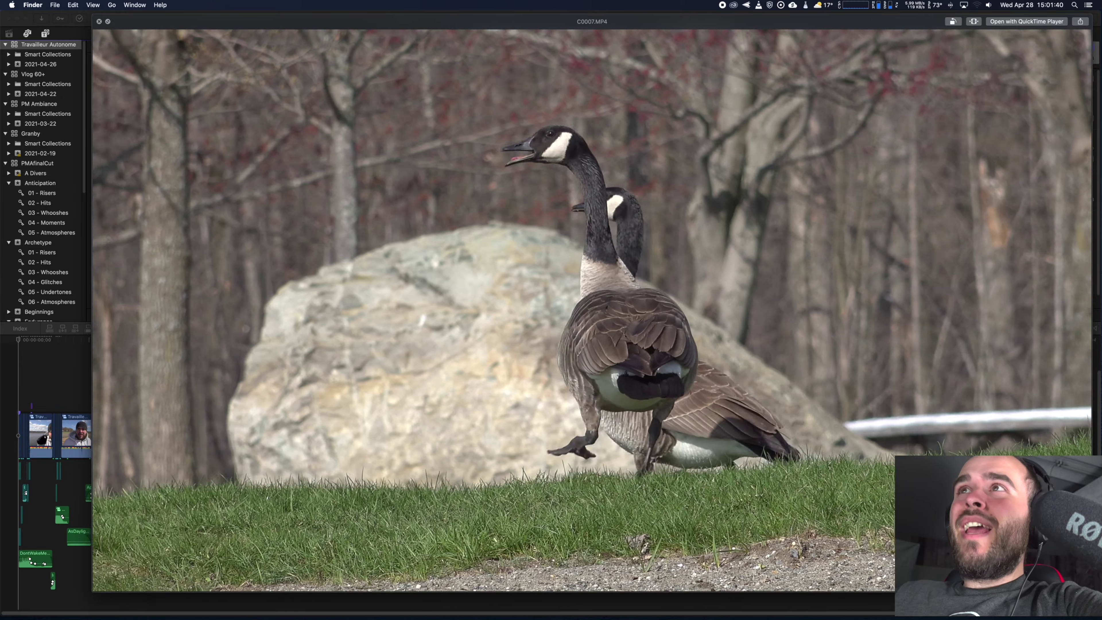
key(space)
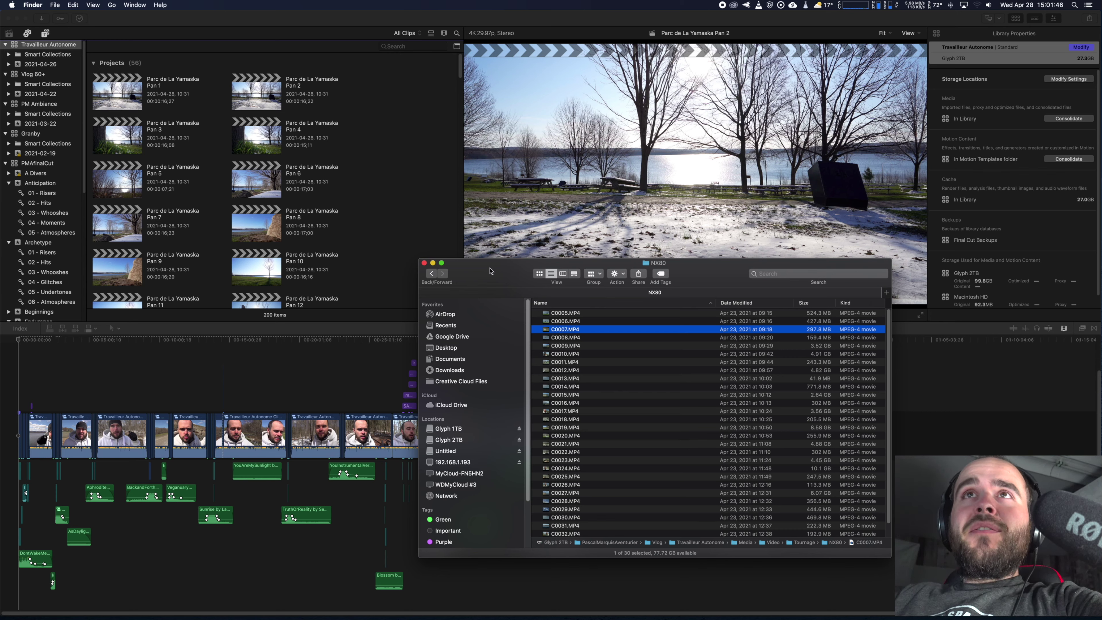
key(super+w)
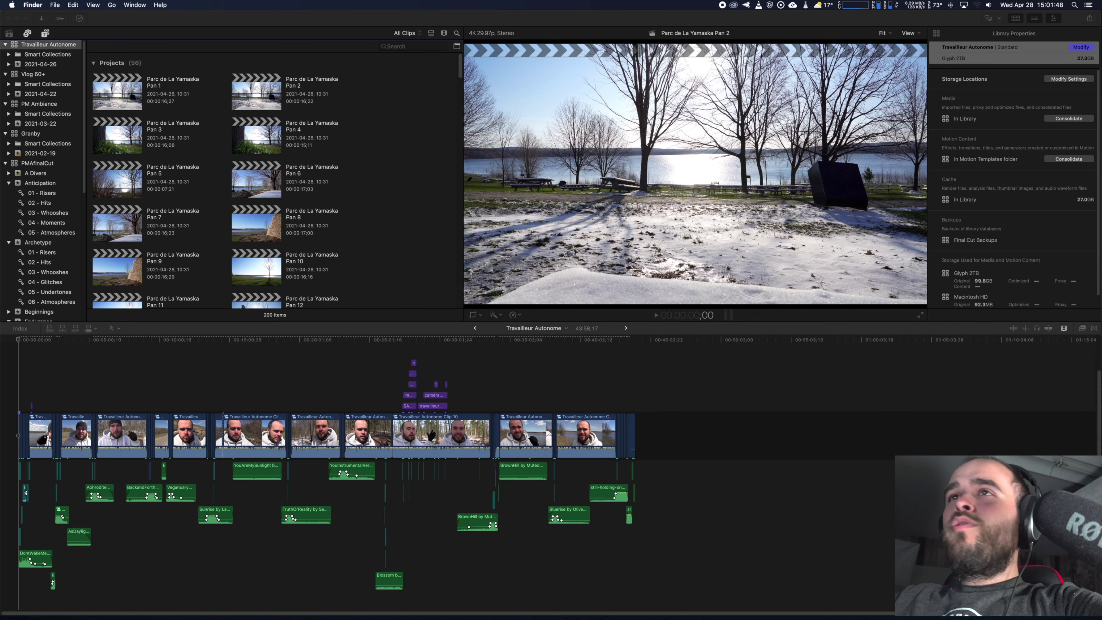
Open the project Parc de La Yamaska Pan 1 in Final Cut Pro and play its snowy park shot
double_click(117, 92)
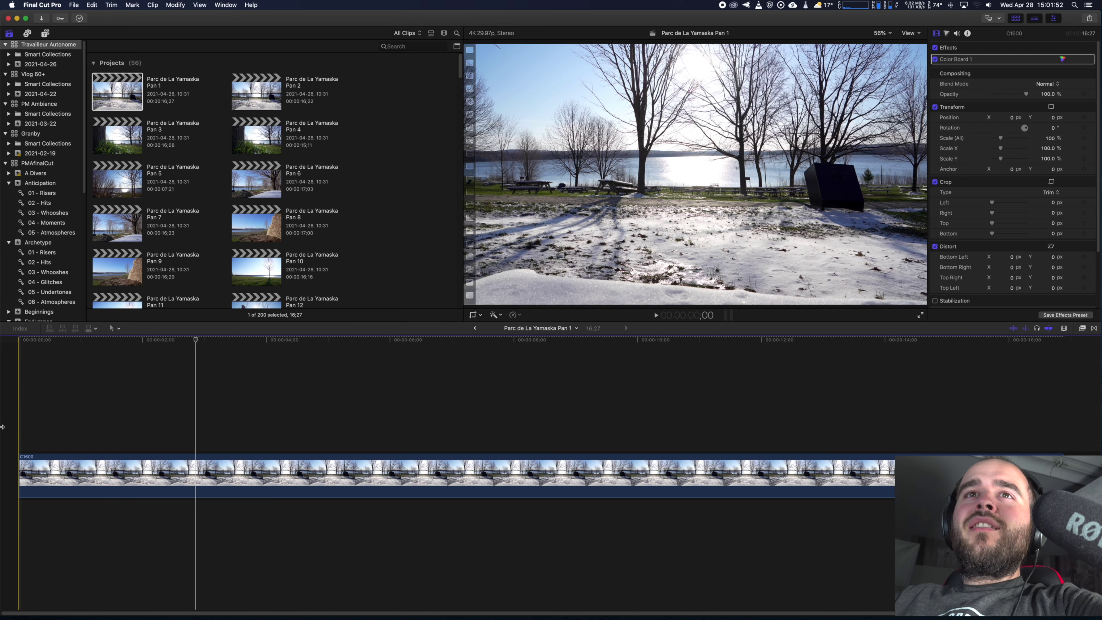
key(space)
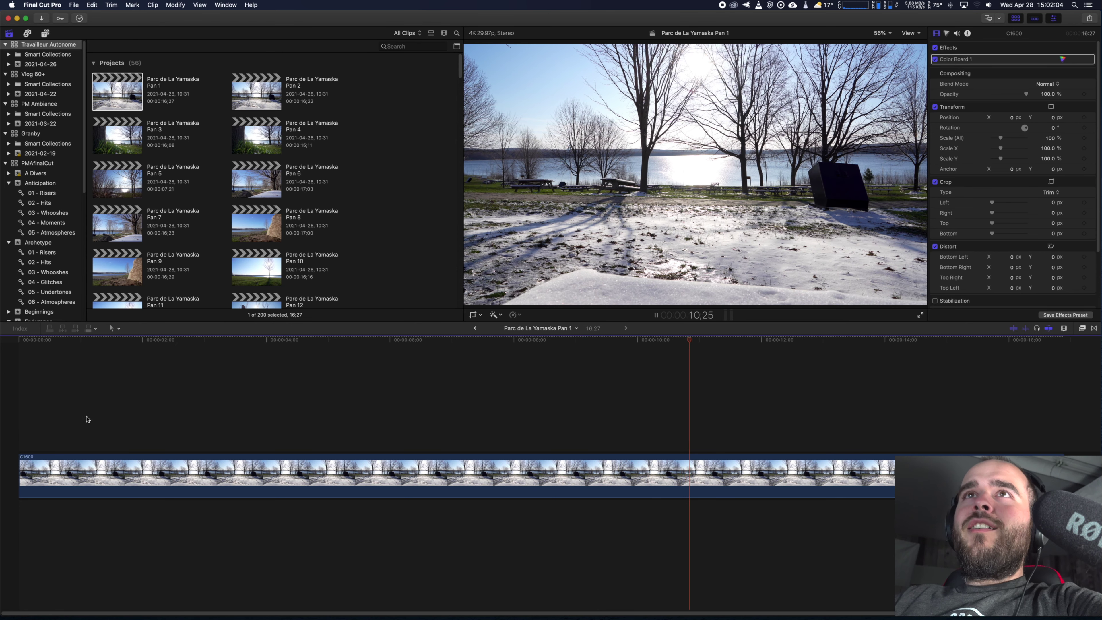
key(space)
Find the project Parc de La Yamaska Pan 53 in the project list and open it
scroll(225, 175, down, 1)
scroll(226, 175, down, 15)
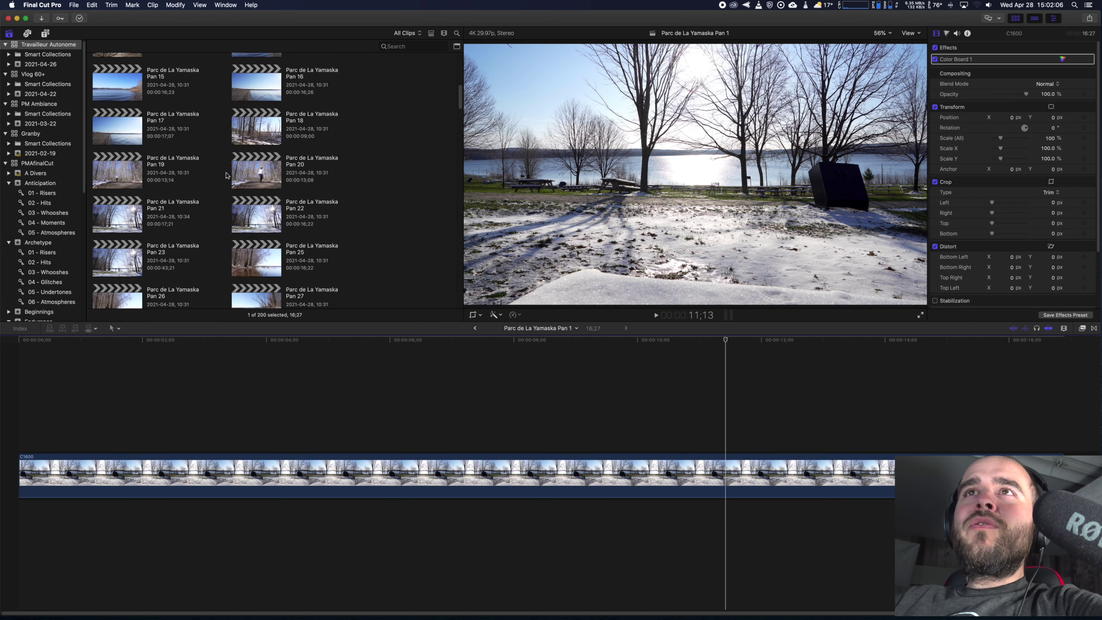
scroll(226, 175, down, 10)
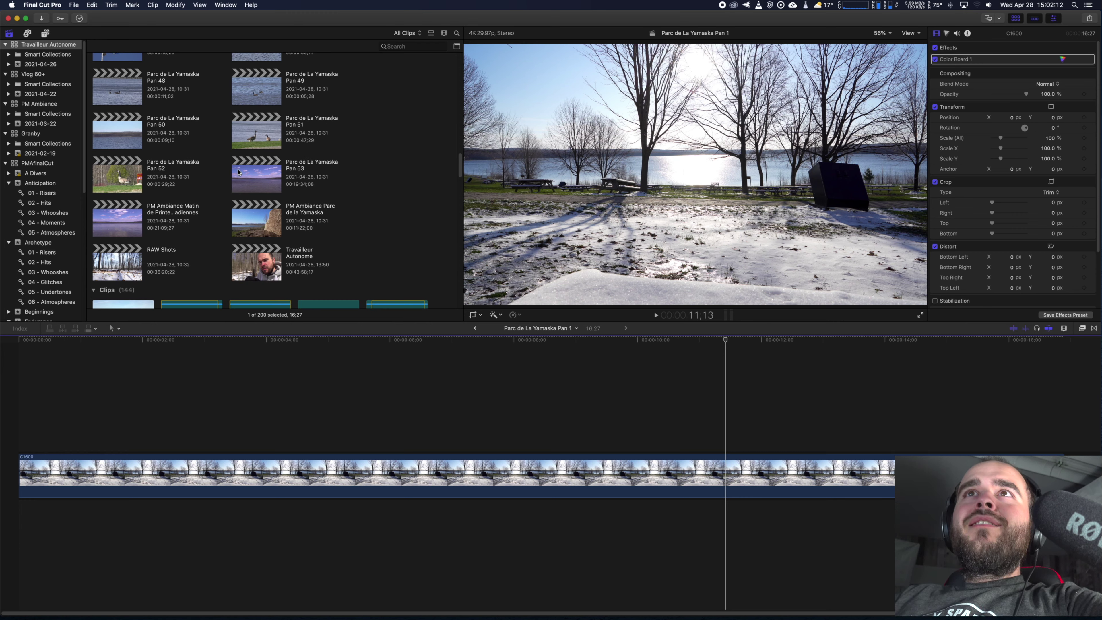
double_click(238, 172)
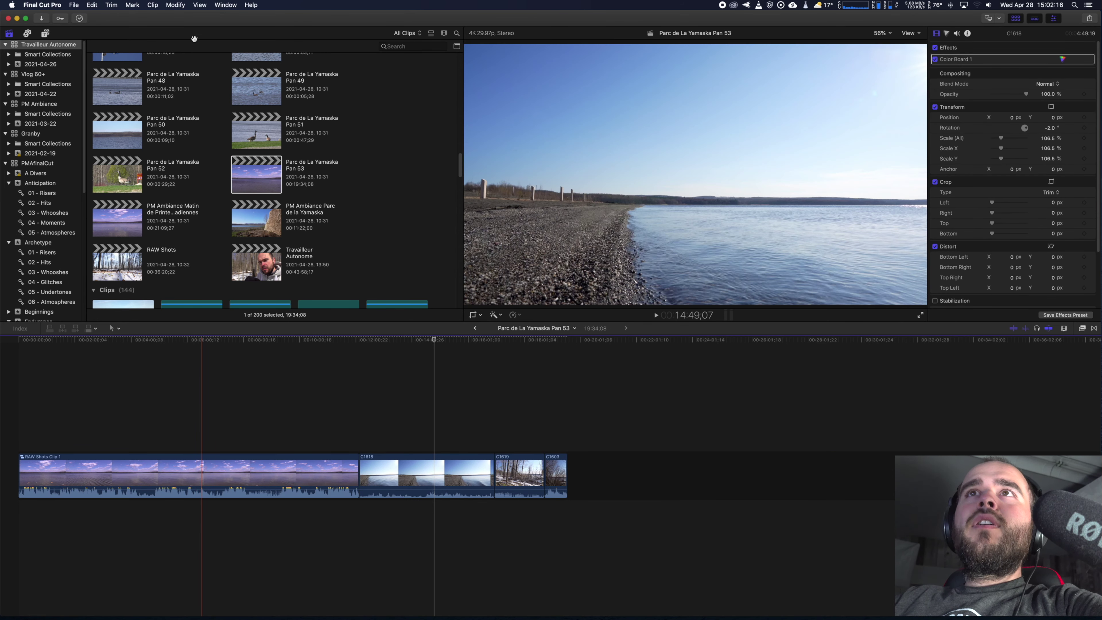
Open the project Parc de La Yamaska Pan 46 and briefly play its flag shot
scroll(157, 139, up, 5)
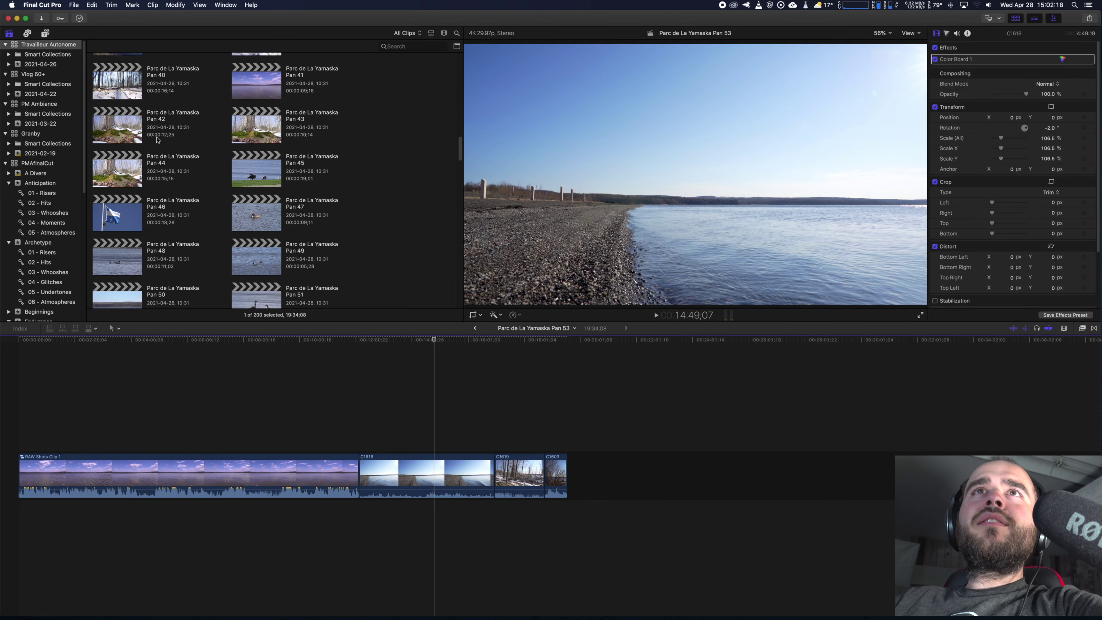
double_click(117, 213)
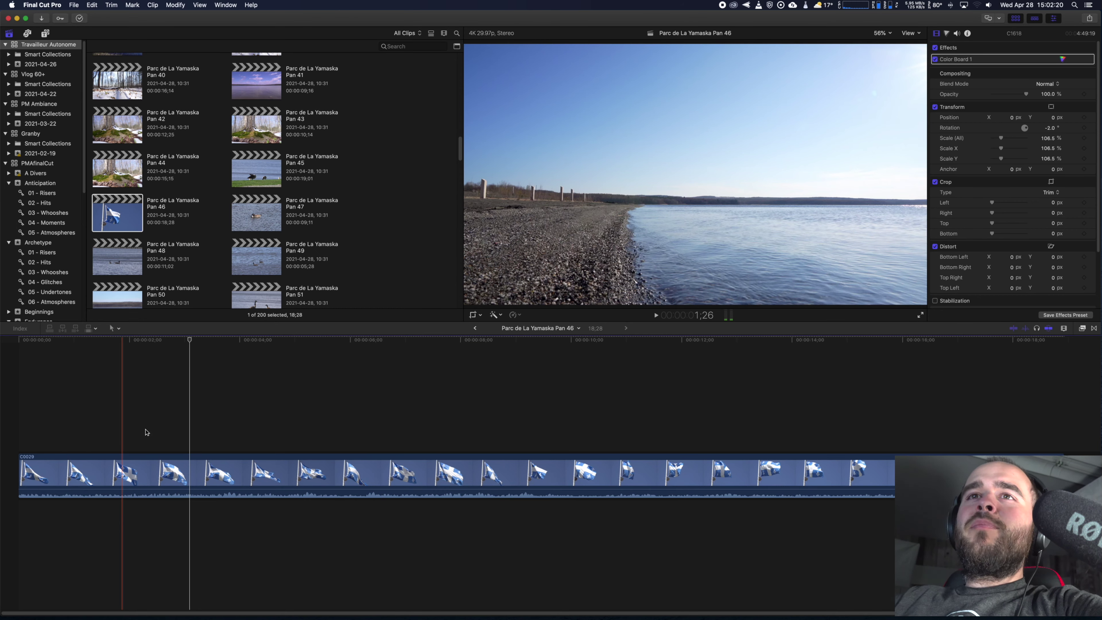
key(space)
key(space)
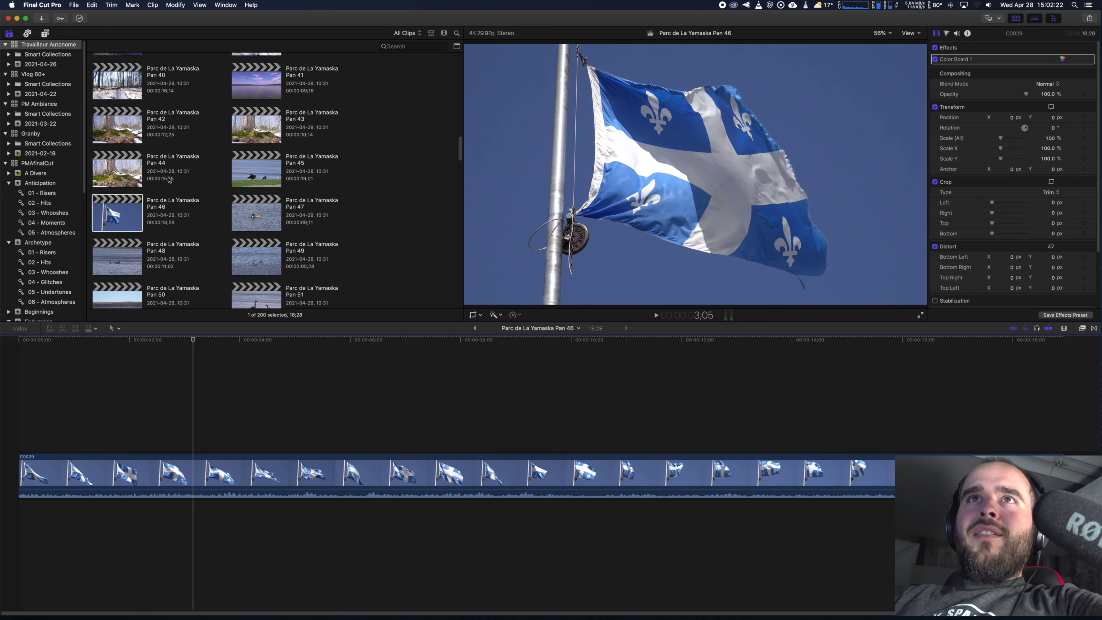
Open the project Parc de La Yamaska Pan 40, play its snowy forest shot, and return to the Pan 46 project
scroll(117, 164, up, 3)
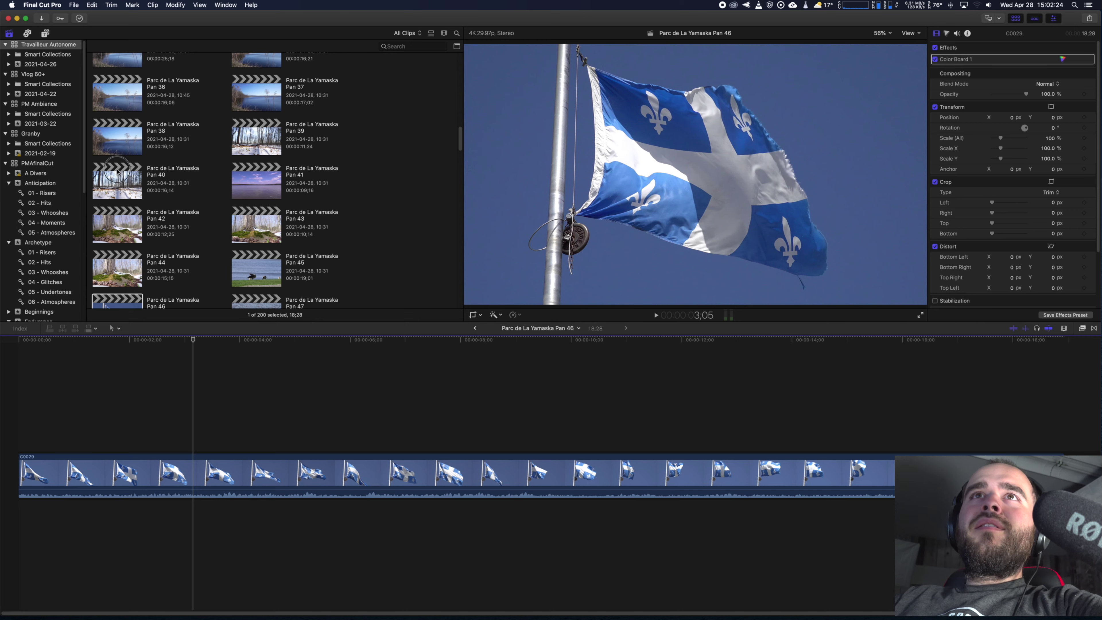
double_click(117, 171)
key(space)
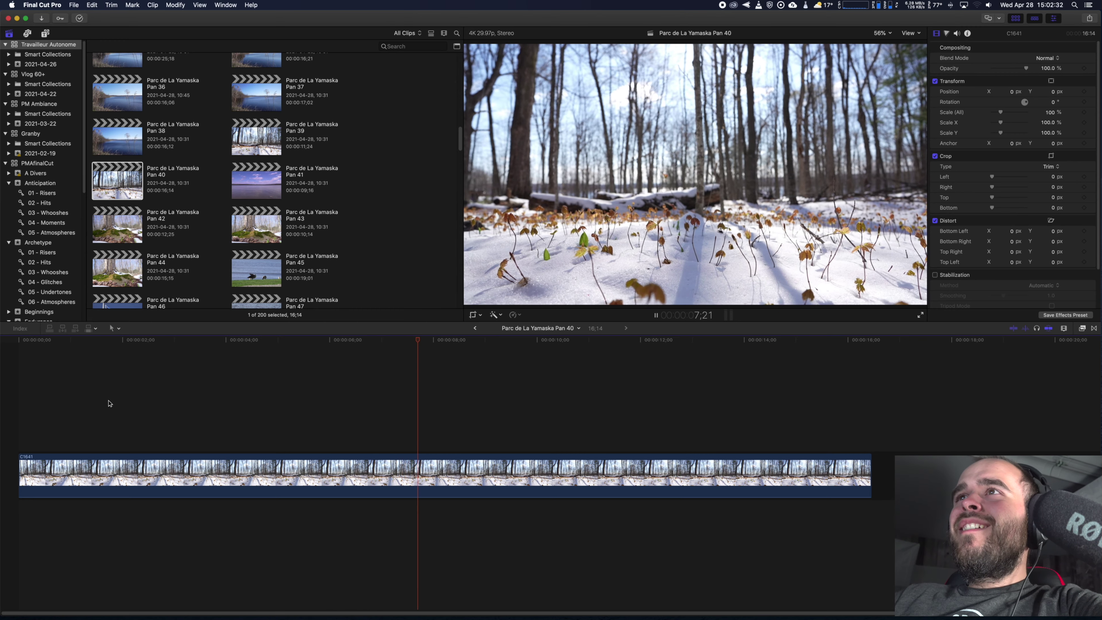
key(space)
scroll(237, 222, up, 4)
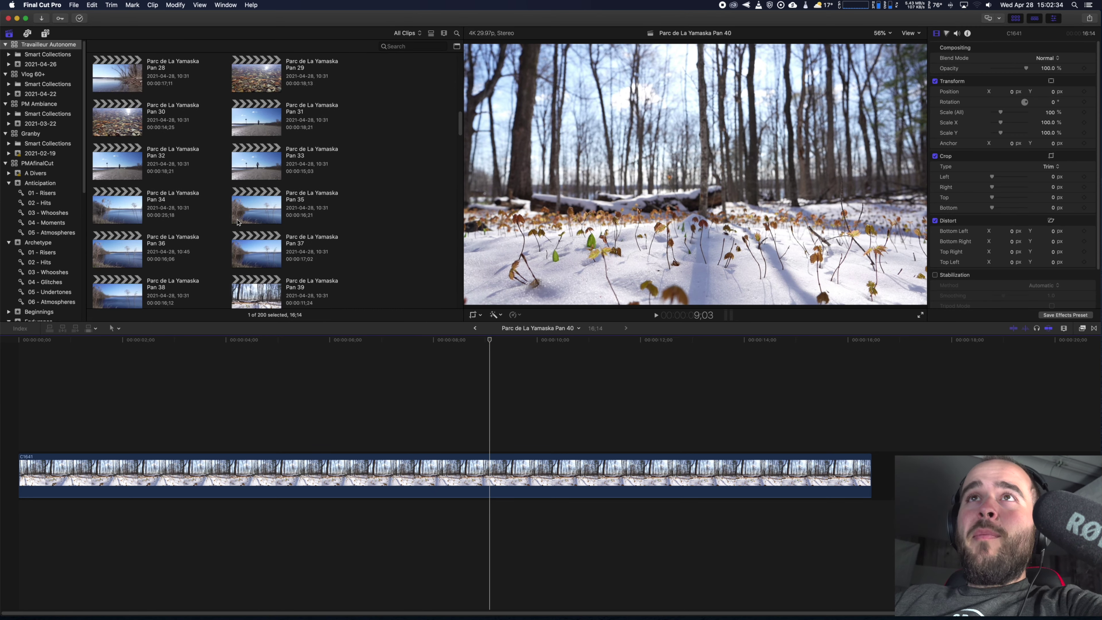
scroll(237, 222, up, 1)
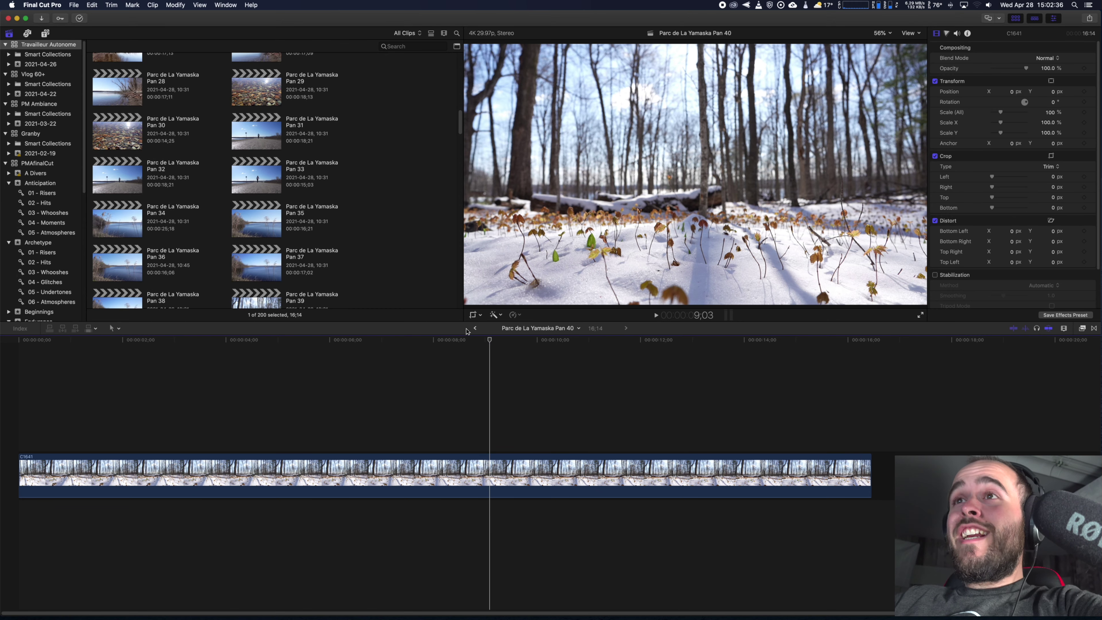
click(474, 328)
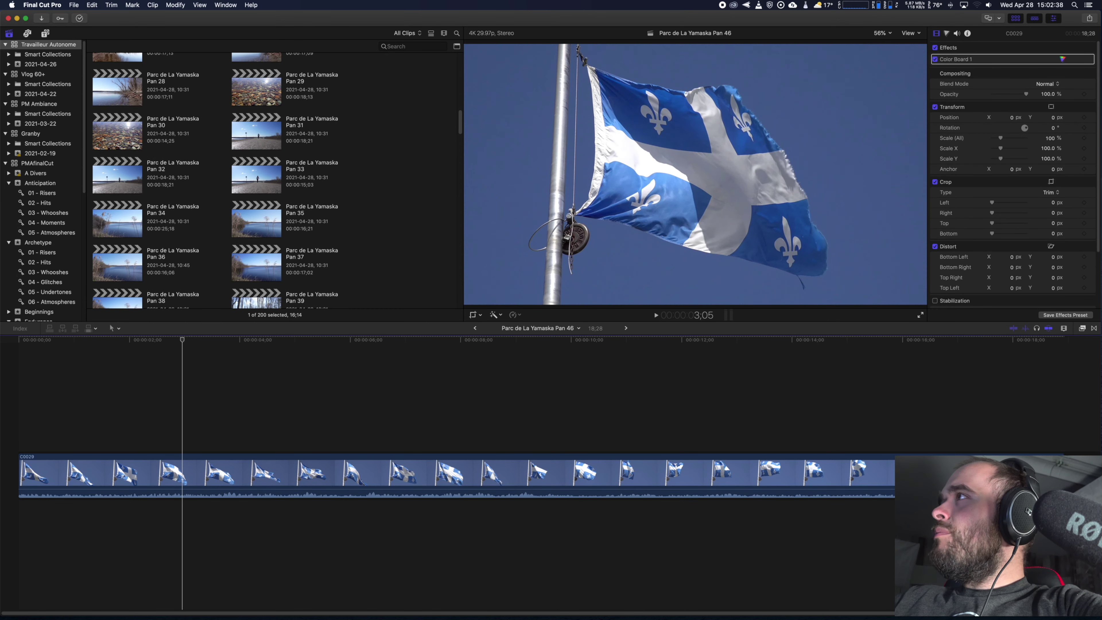
Preview C0009.MP4 from the NX80 folder, skimming through to the on-camera talk around 03:09, and close the Finder window
key(super+shift+r)
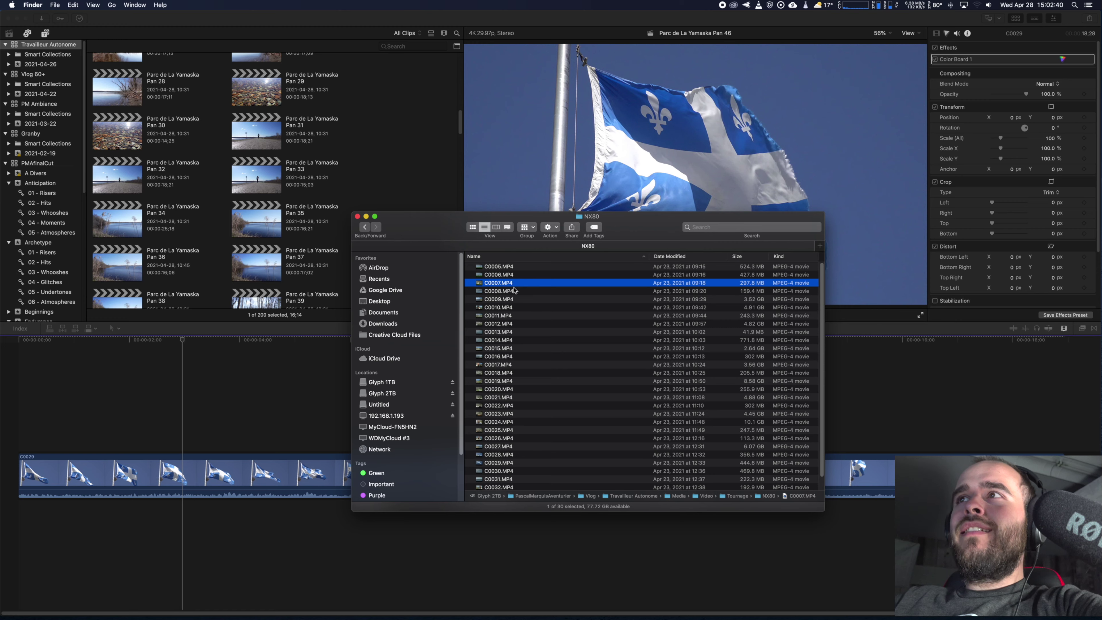
click(749, 291)
click(753, 300)
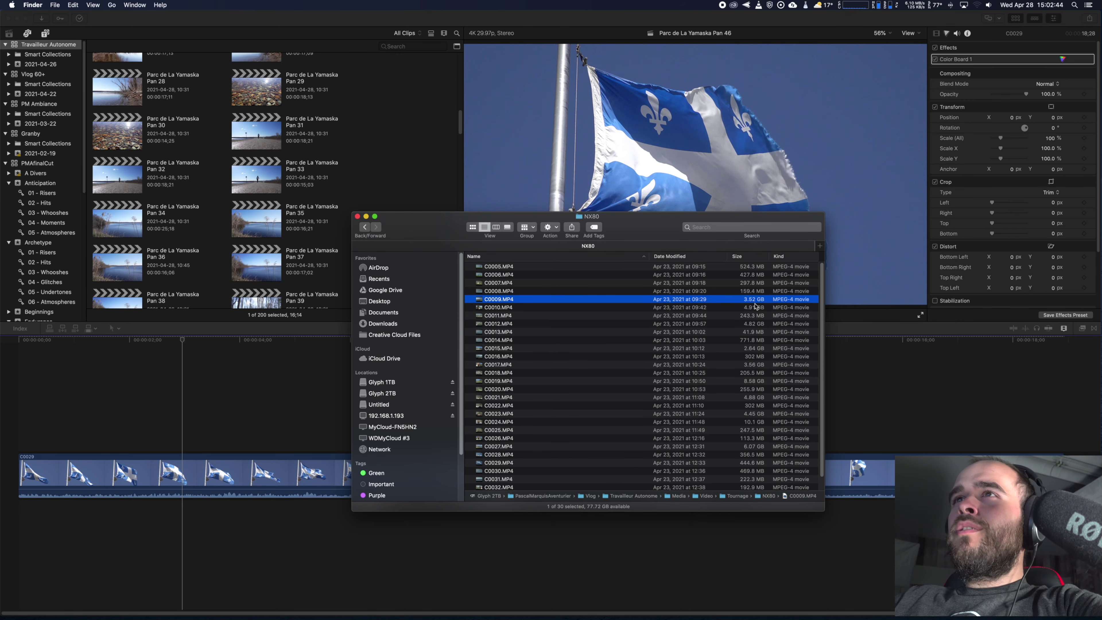
key(space)
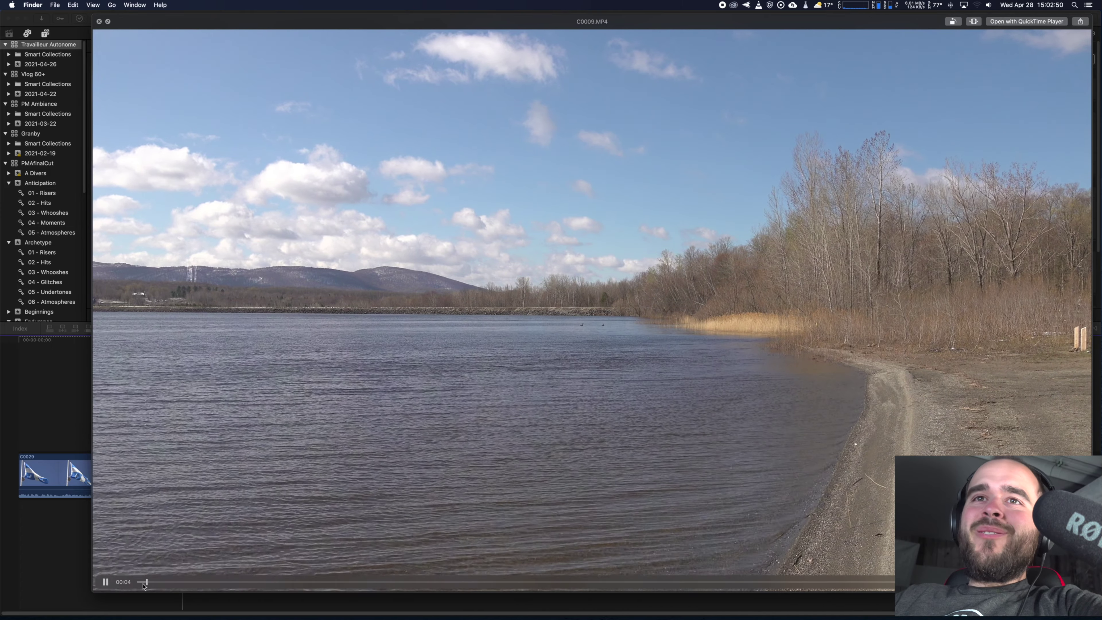
drag(149, 582, 451, 581)
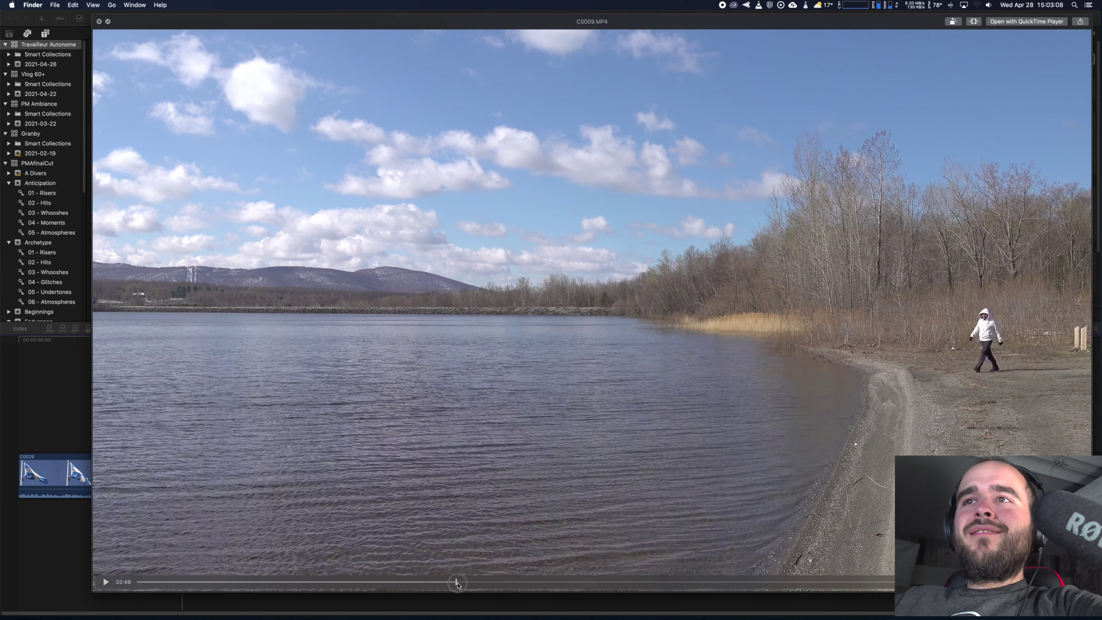
drag(454, 583, 493, 585)
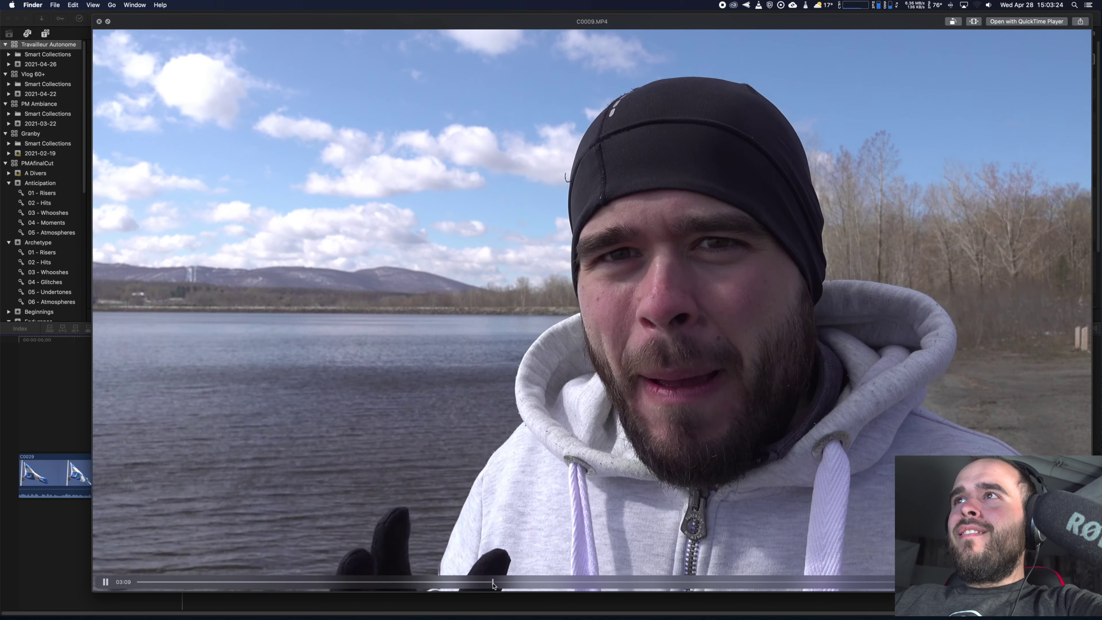
drag(494, 584, 493, 584)
key(space)
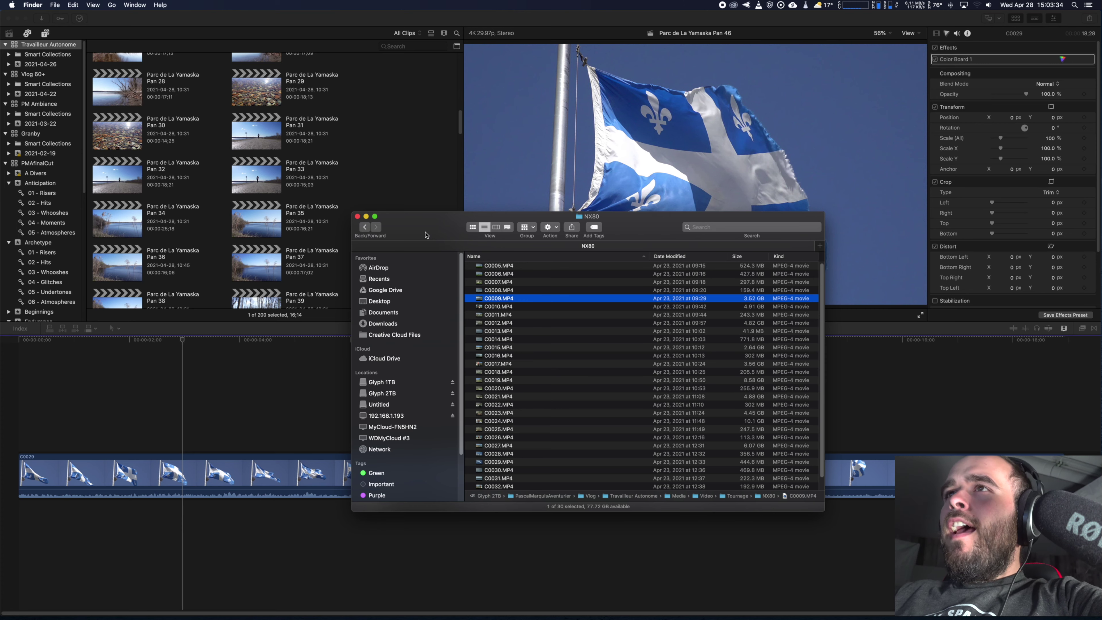
key(super+w)
Open the Travailleur Autonome project in Final Cut Pro and enlarge the opening section of its timeline
scroll(288, 177, down, 6)
scroll(287, 177, down, 4)
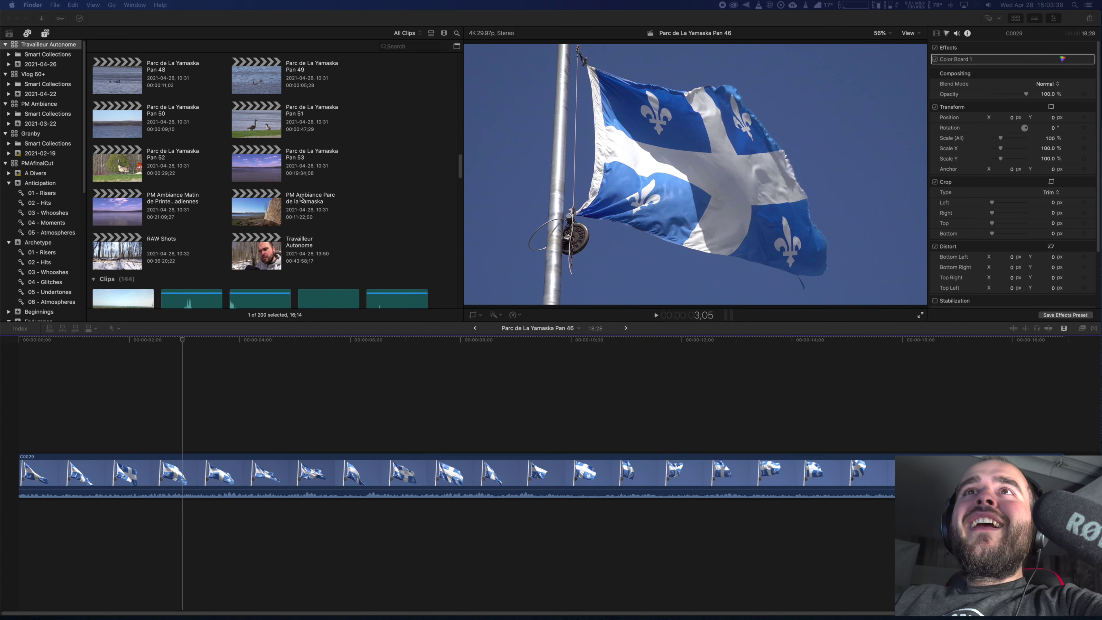
click(256, 252)
double_click(256, 252)
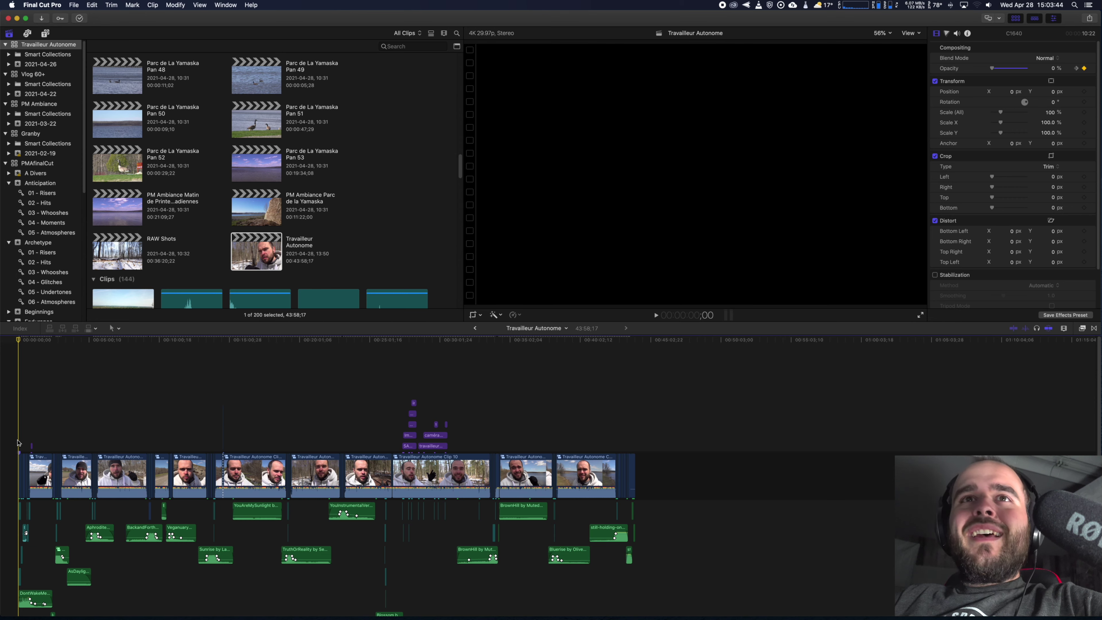
key(super+equal)
key(super+equal)
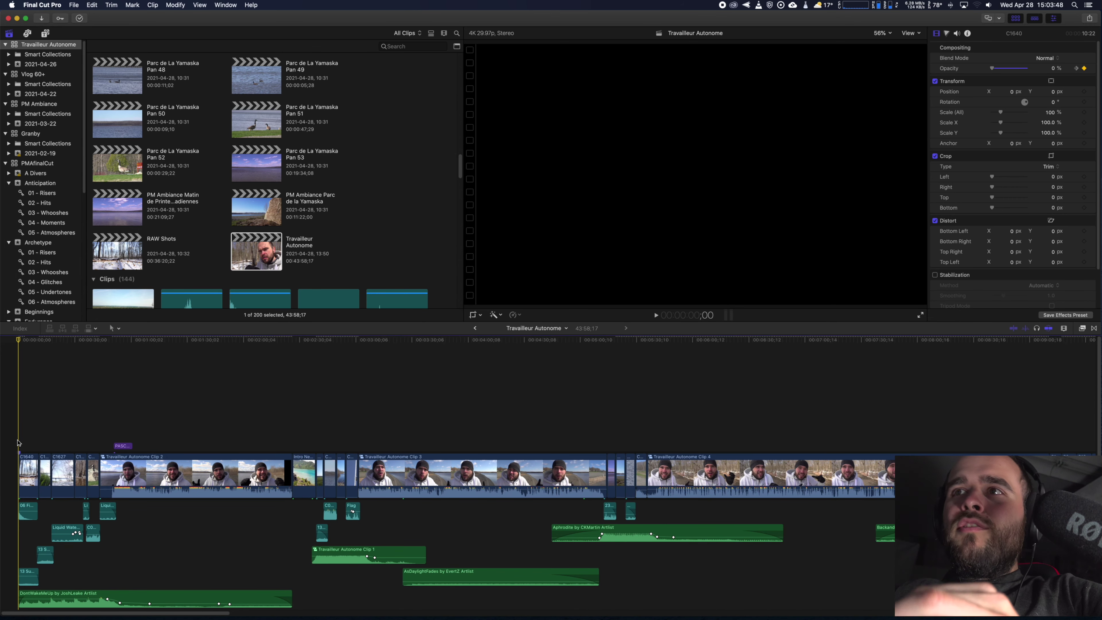
scroll(86, 520, down, 2)
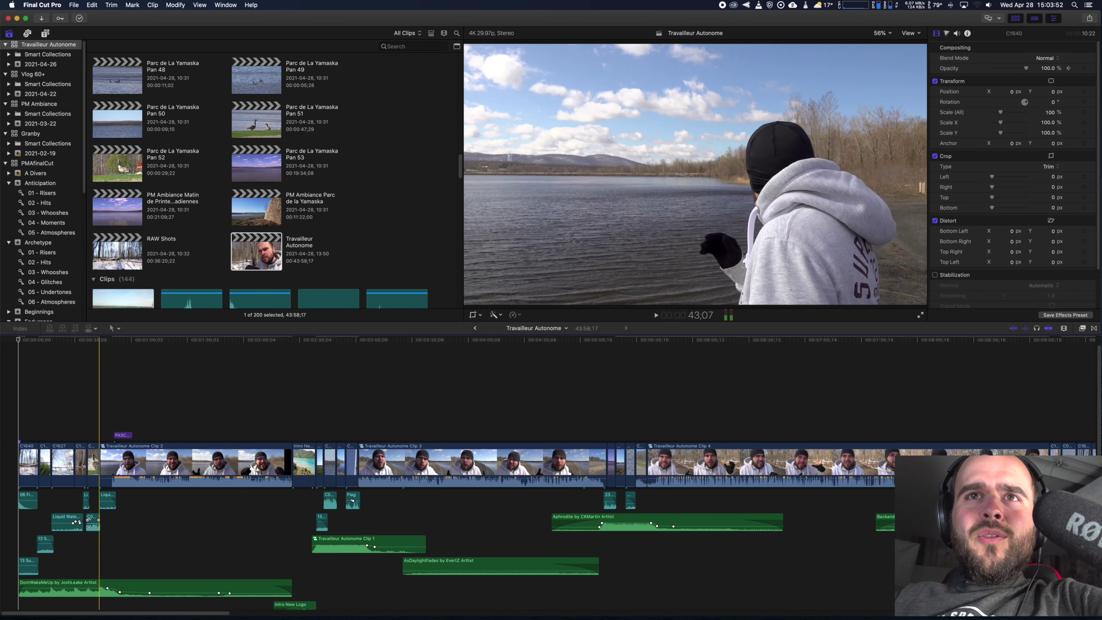
Disable the seven sound-effect clips under the opening shots and the DontWakeMeUp music clip below them
drag(9, 496, 103, 564)
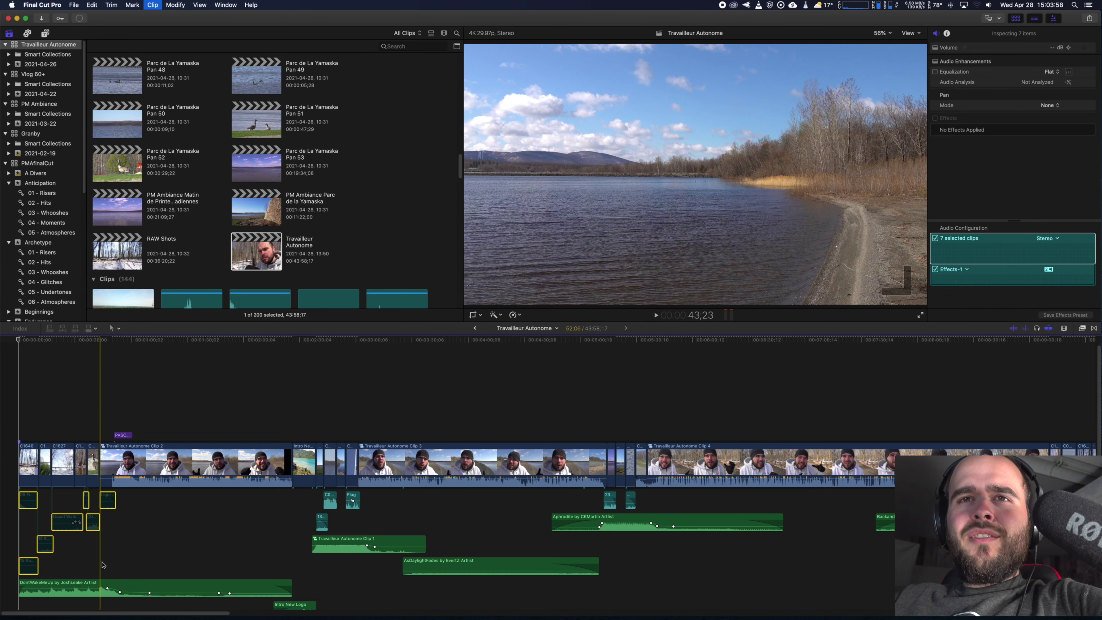
click(8, 552)
click(31, 588)
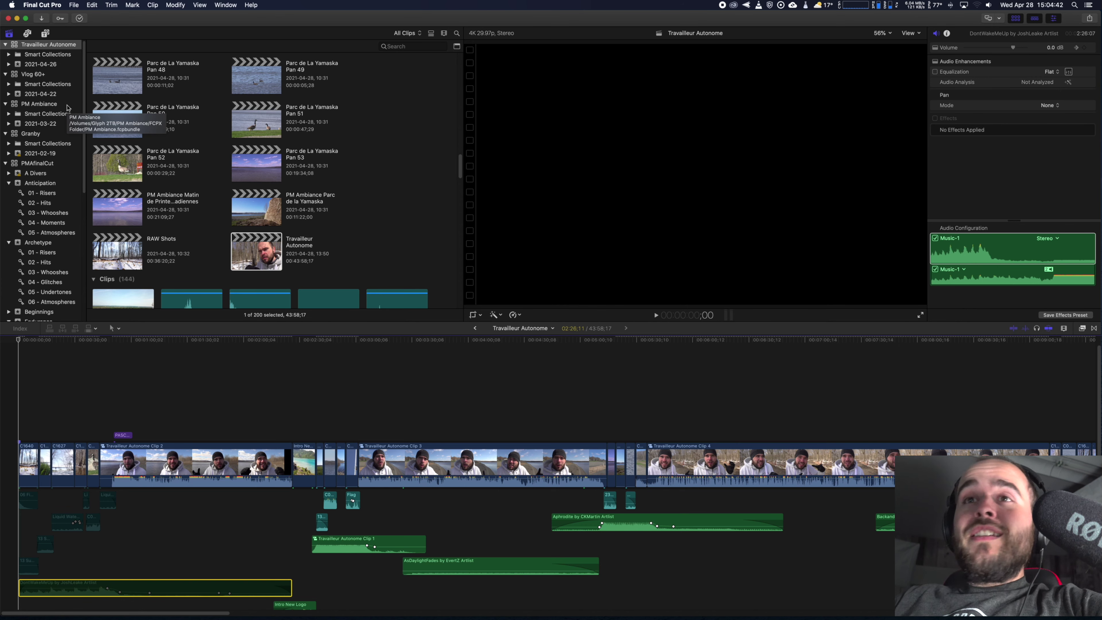
Switch to Finder and open the Artlist folder inside the channel's Audio folder on the Glyph 2TB drive
key(super+shift+r)
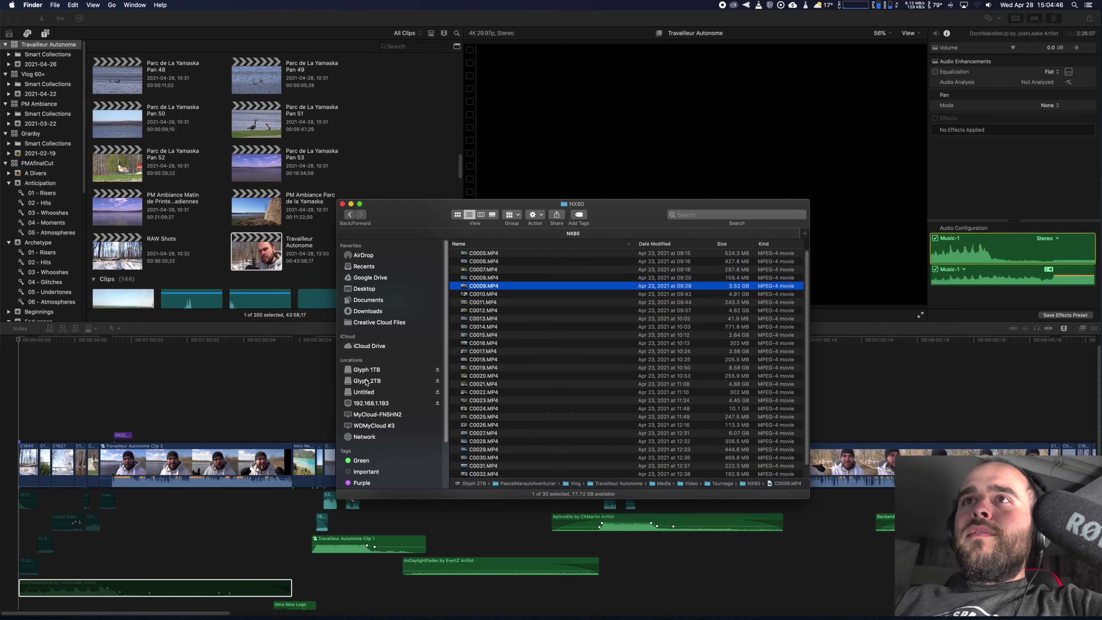
click(366, 381)
double_click(481, 287)
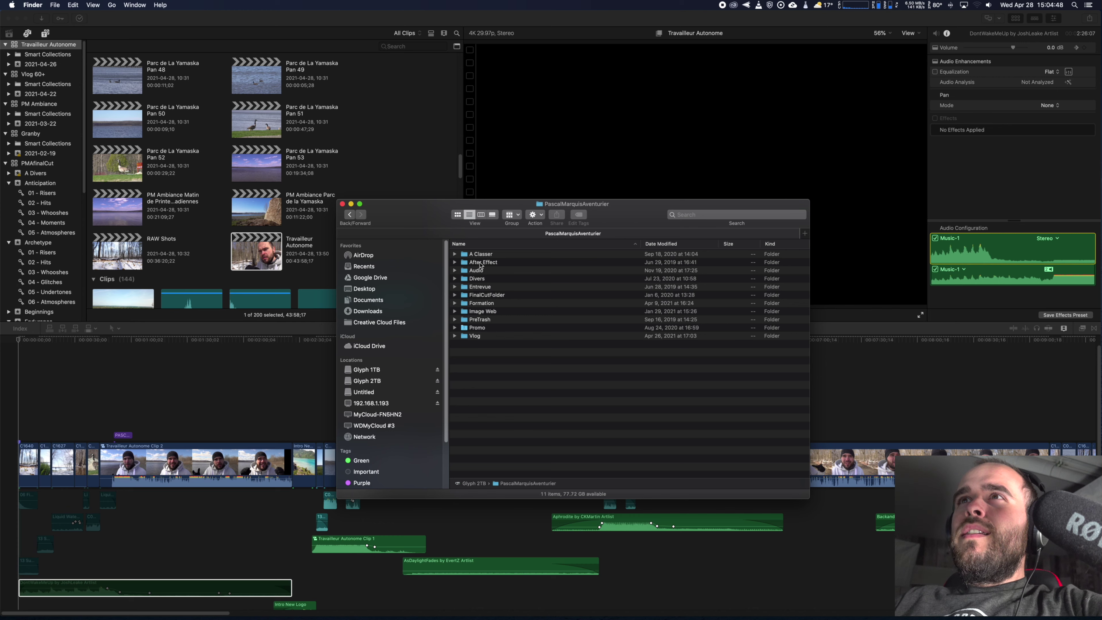
double_click(477, 271)
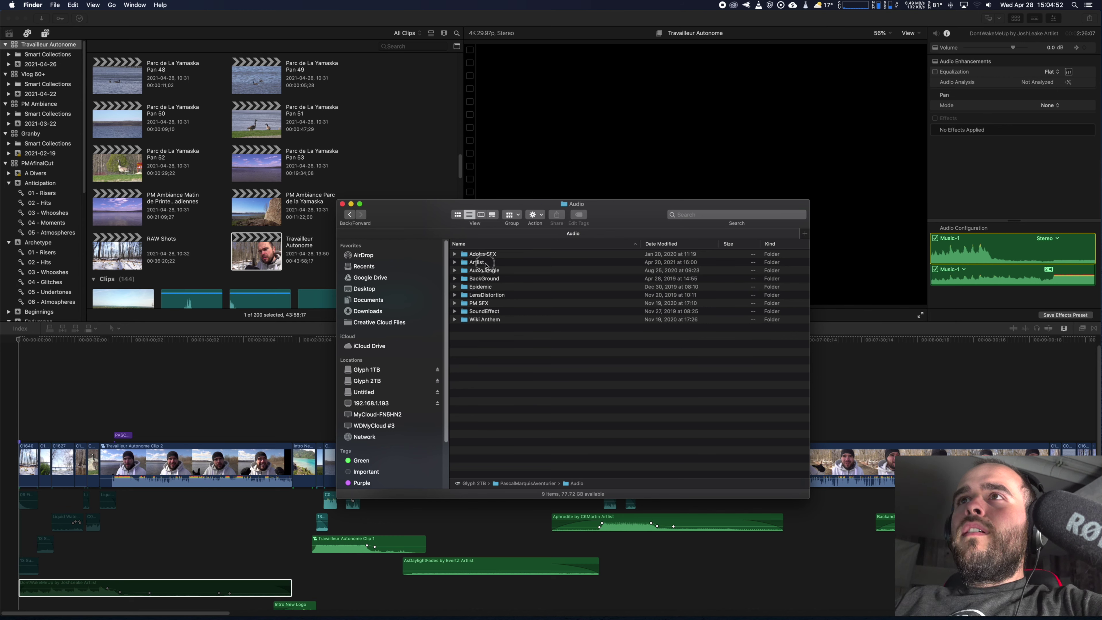
double_click(485, 264)
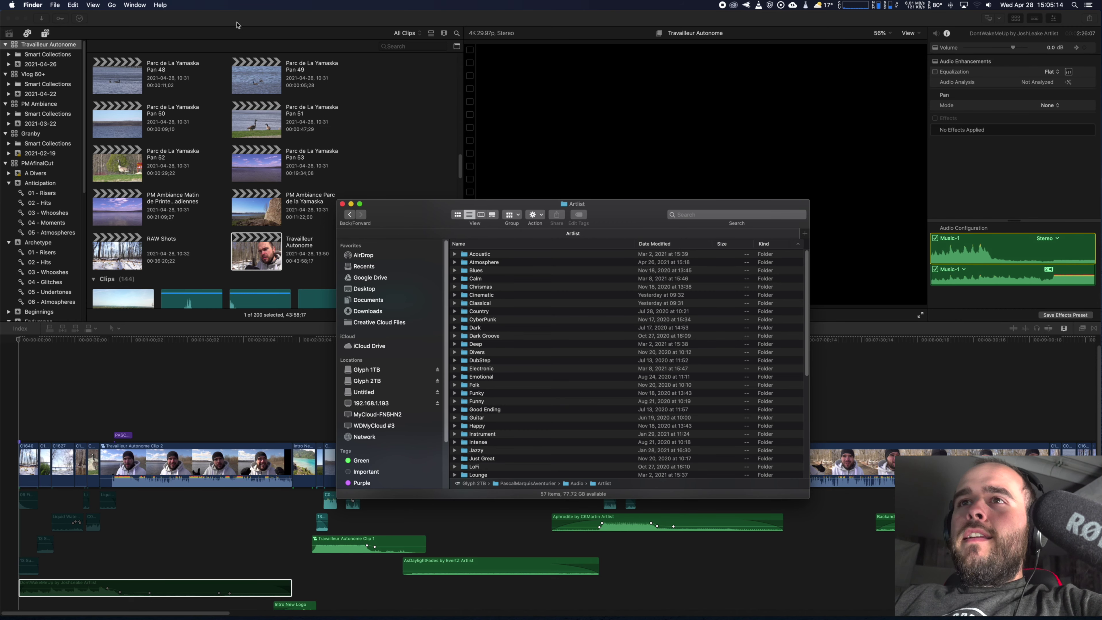
Switch to the Artlist.io site in Chrome, go from the Lalinea artist page to the home page, and browse its song list
key(ctrl+Right)
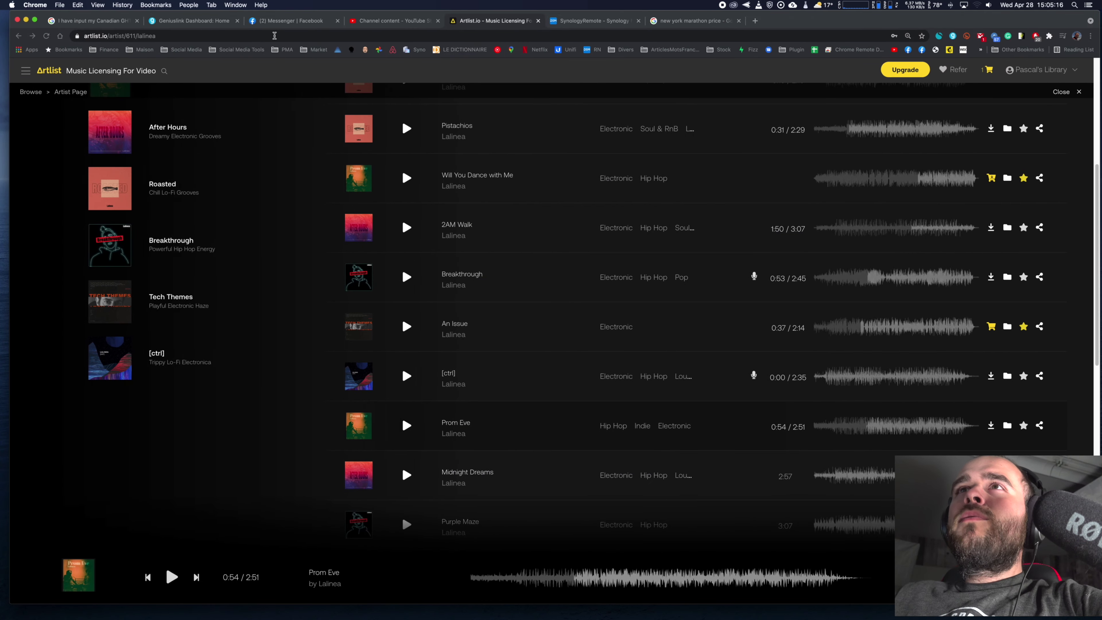
scroll(331, 199, up, 5)
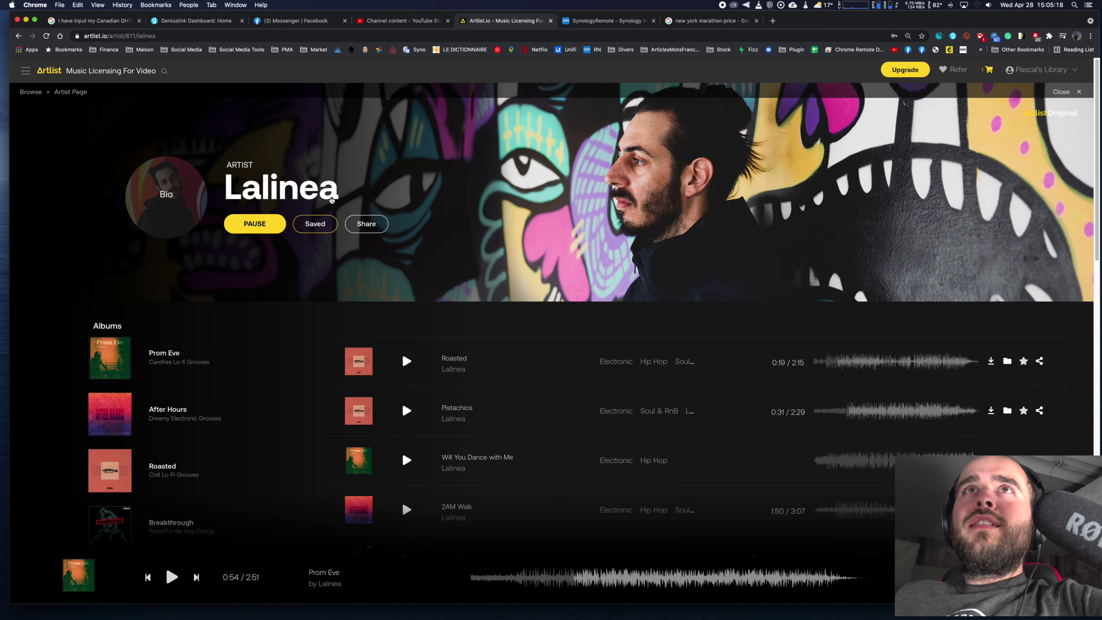
click(47, 72)
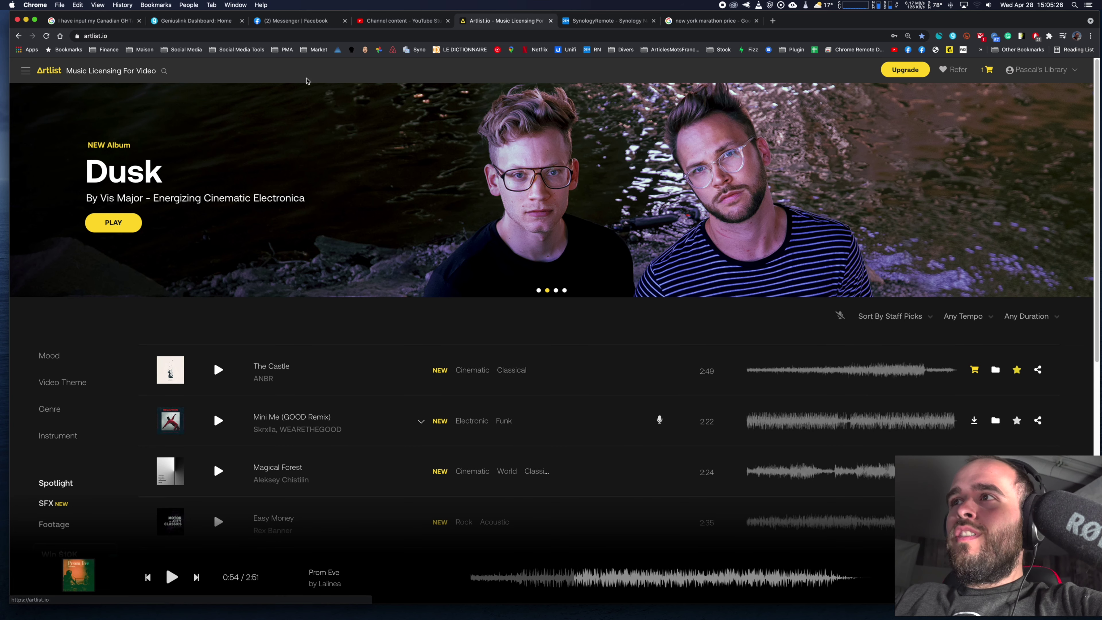
scroll(387, 161, down, 7)
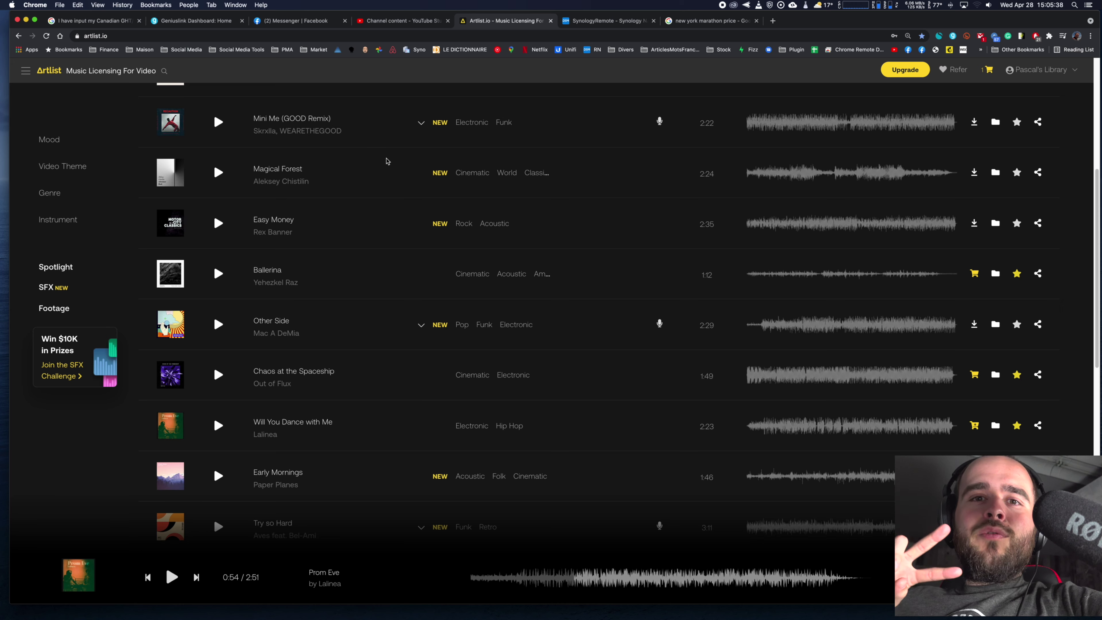
Return to the Travailleur Autonome timeline in Final Cut Pro and re-enable the DontWakeMeUp music clip under the opening shots
key(ctrl+Left)
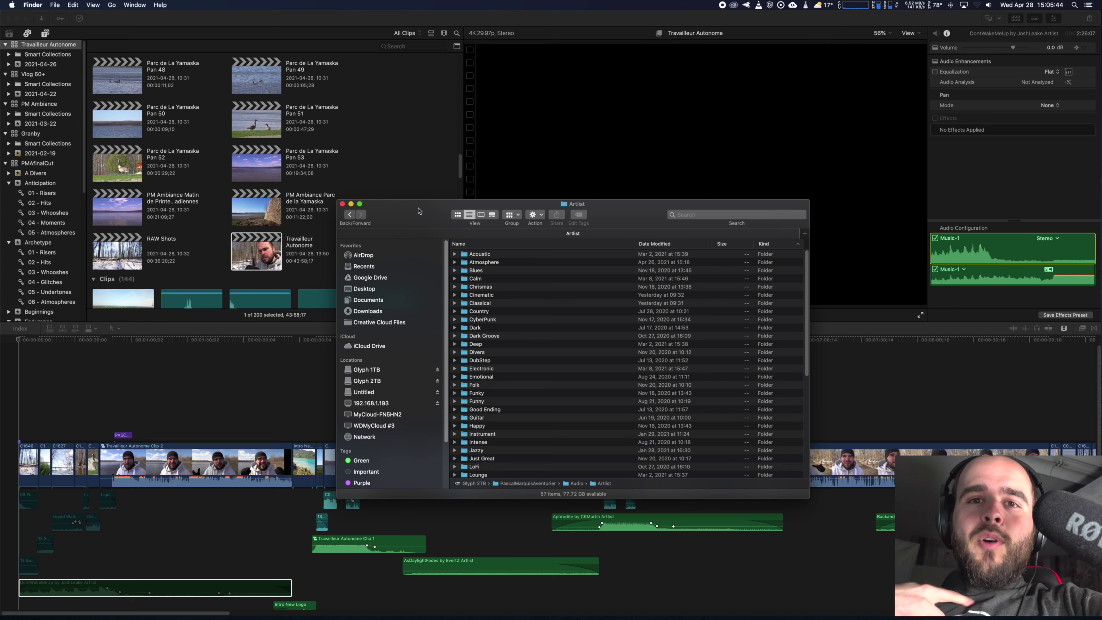
drag(418, 211, 1099, 211)
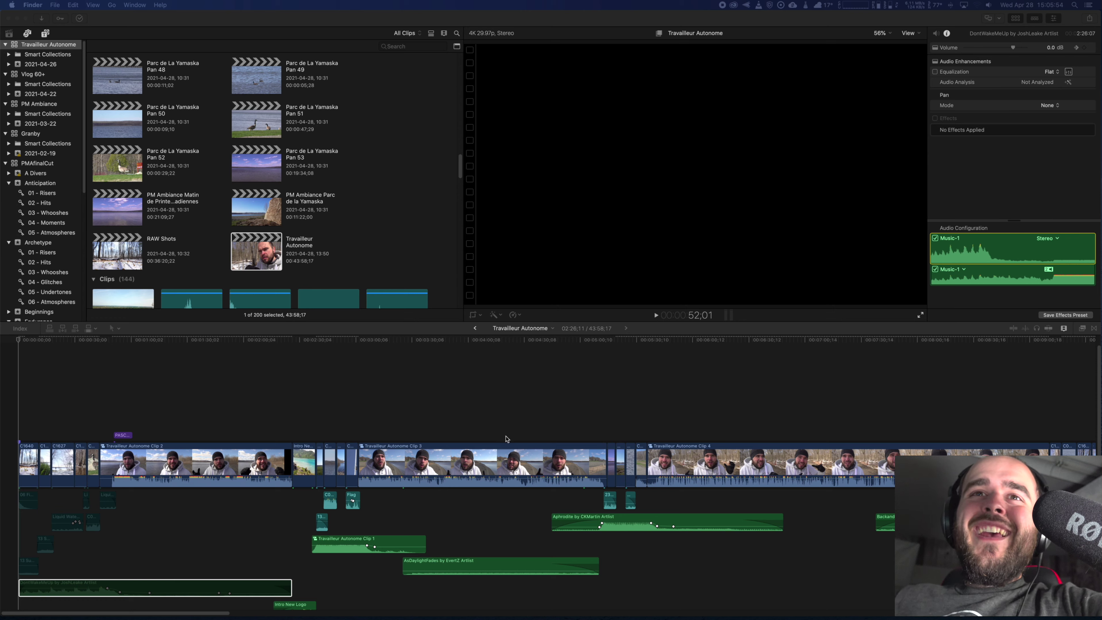
click(36, 585)
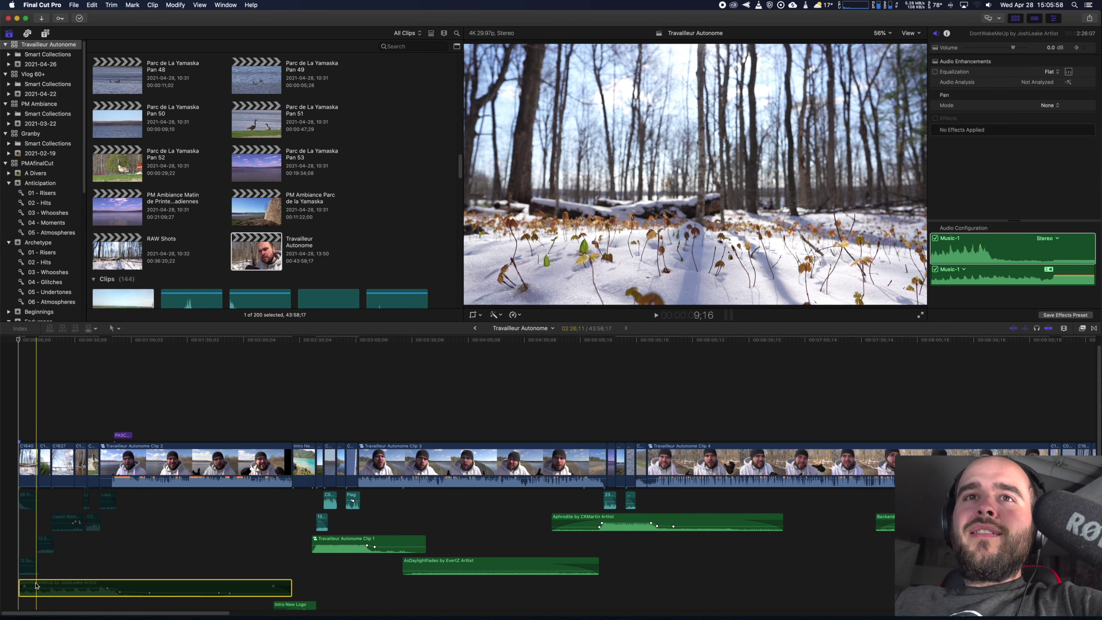
key(v)
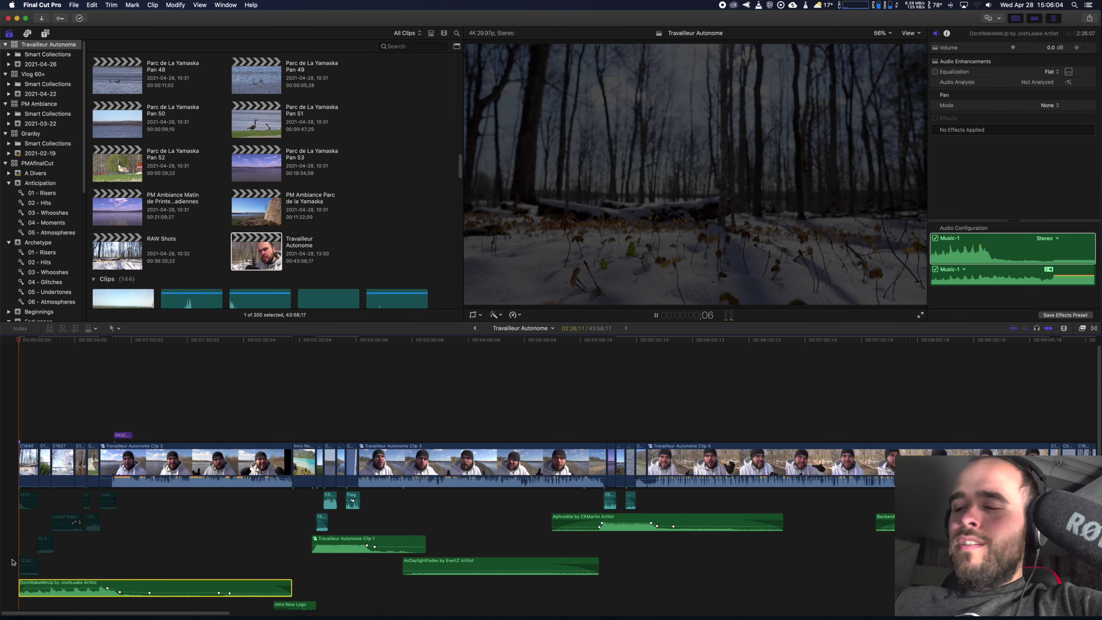
key(super+equal)
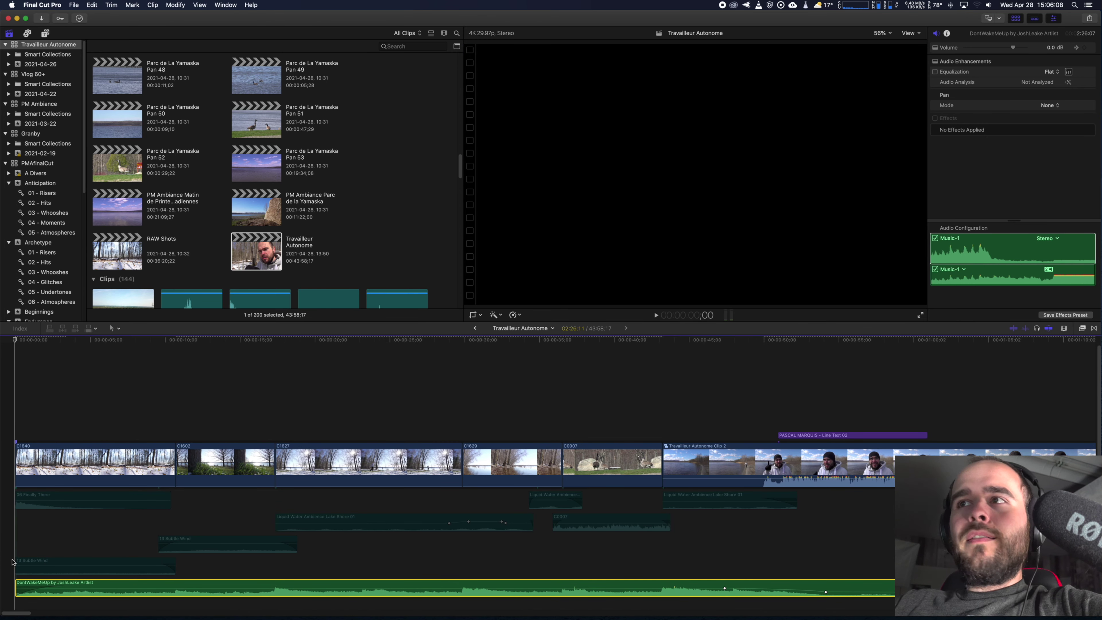
key(super+minus)
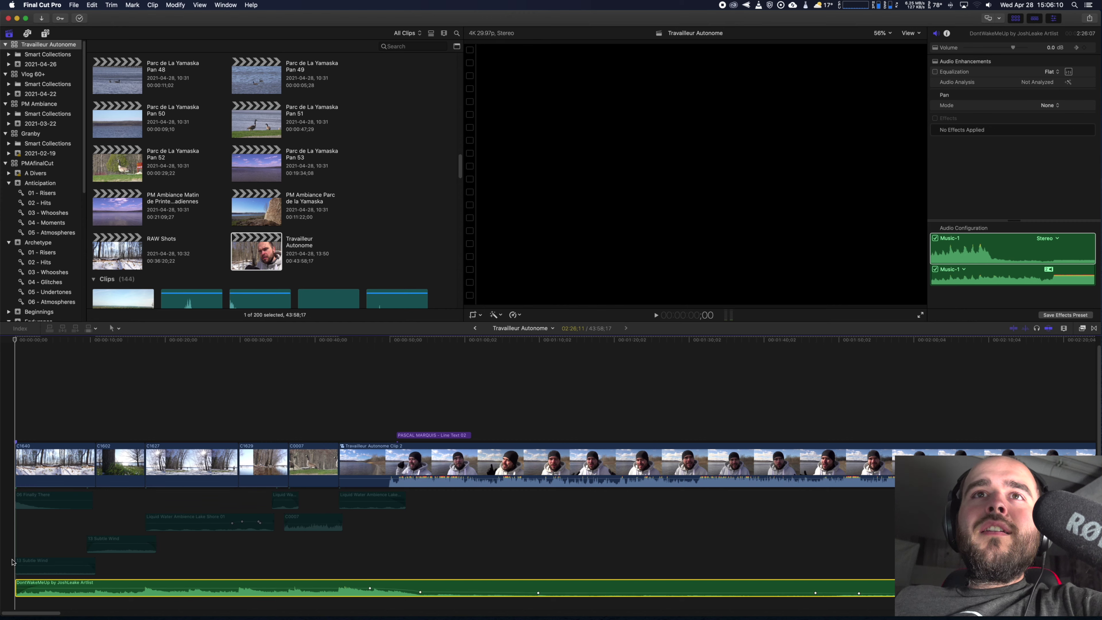
Play the first seconds of the opening shots from the start of the timeline with only the music enabled
click(12, 547)
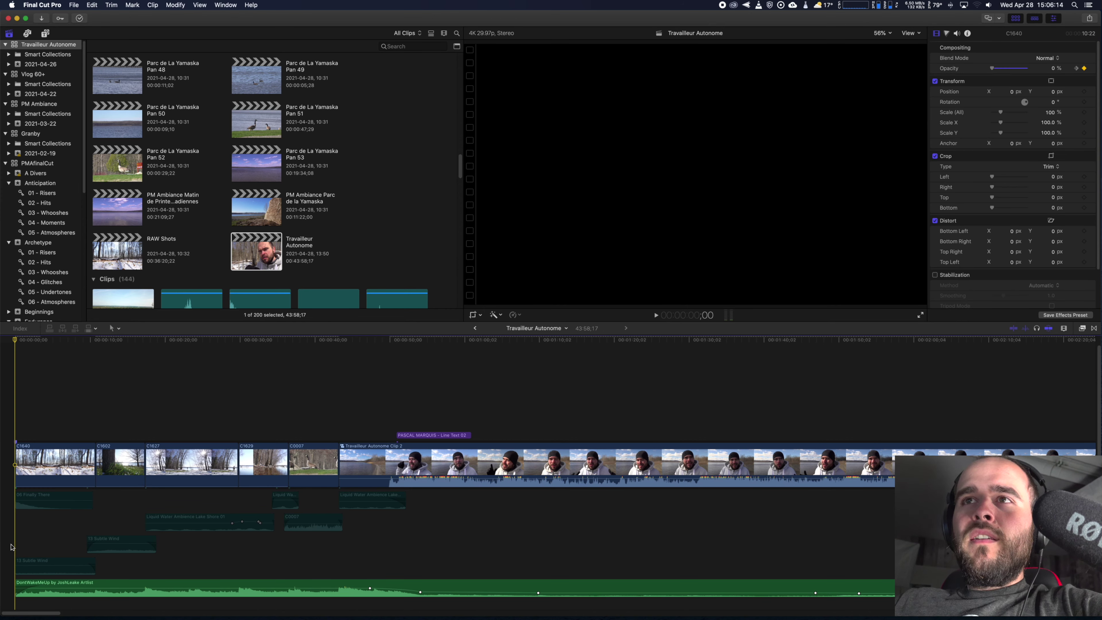
key(space)
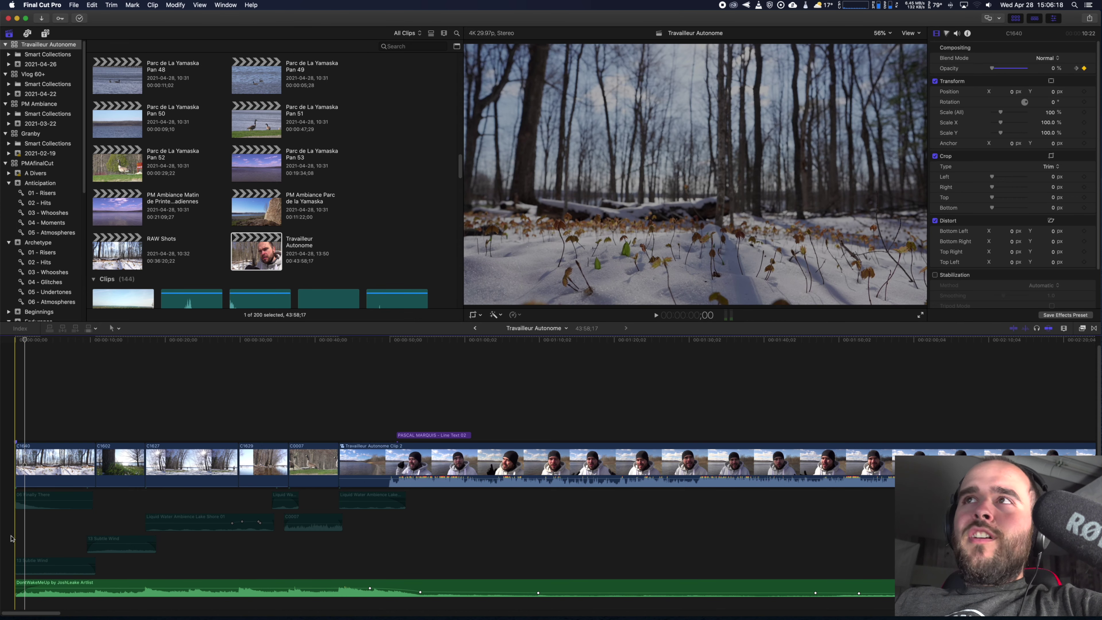
key(space)
key(Home)
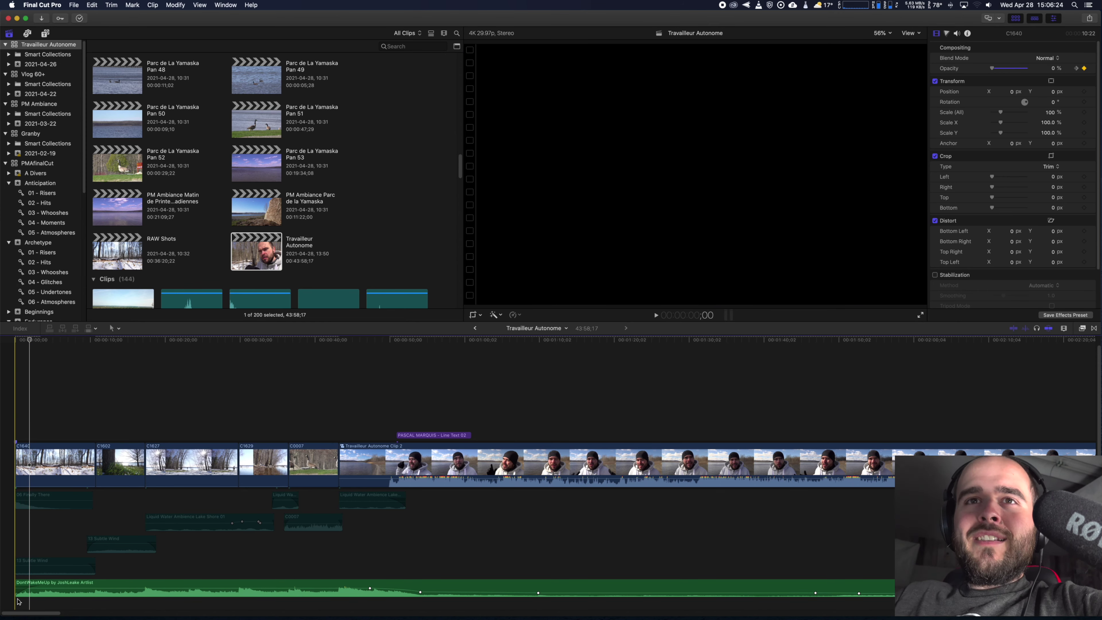
Adjust the fade-in at the start of the DontWakeMeUp clip and play the opening through to shot C1627
click(28, 593)
drag(39, 586, 37, 587)
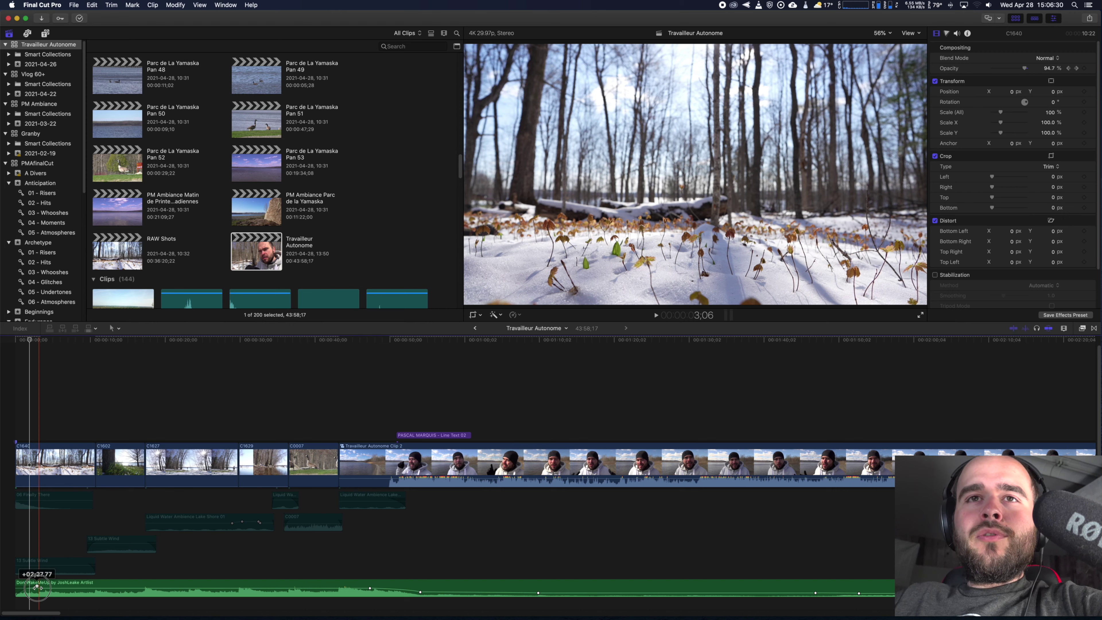
drag(37, 586, 37, 587)
click(15, 586)
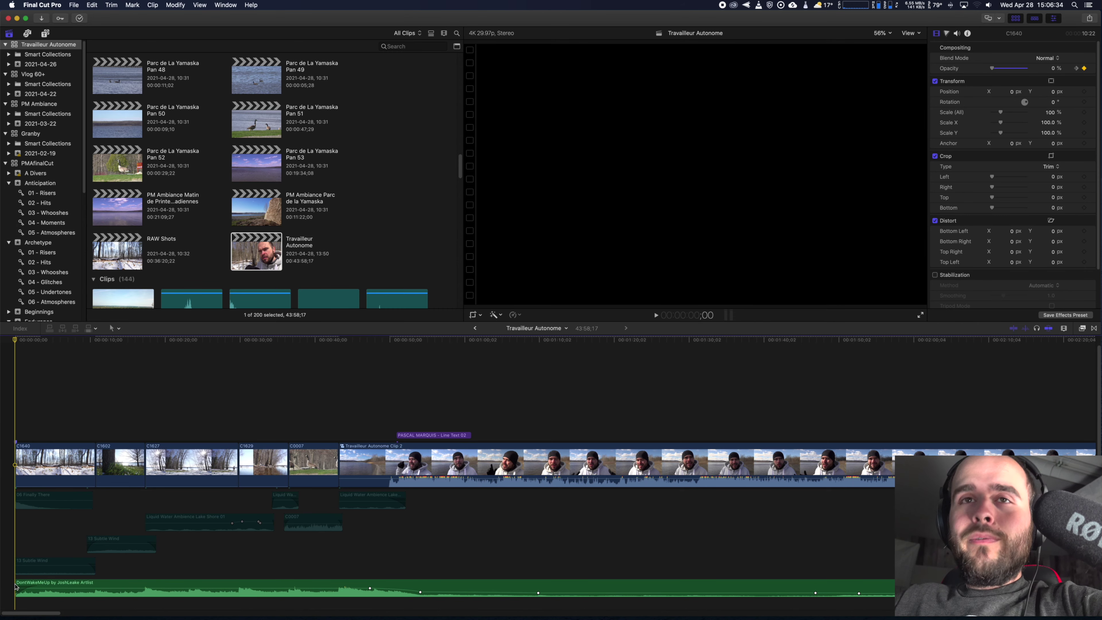
key(space)
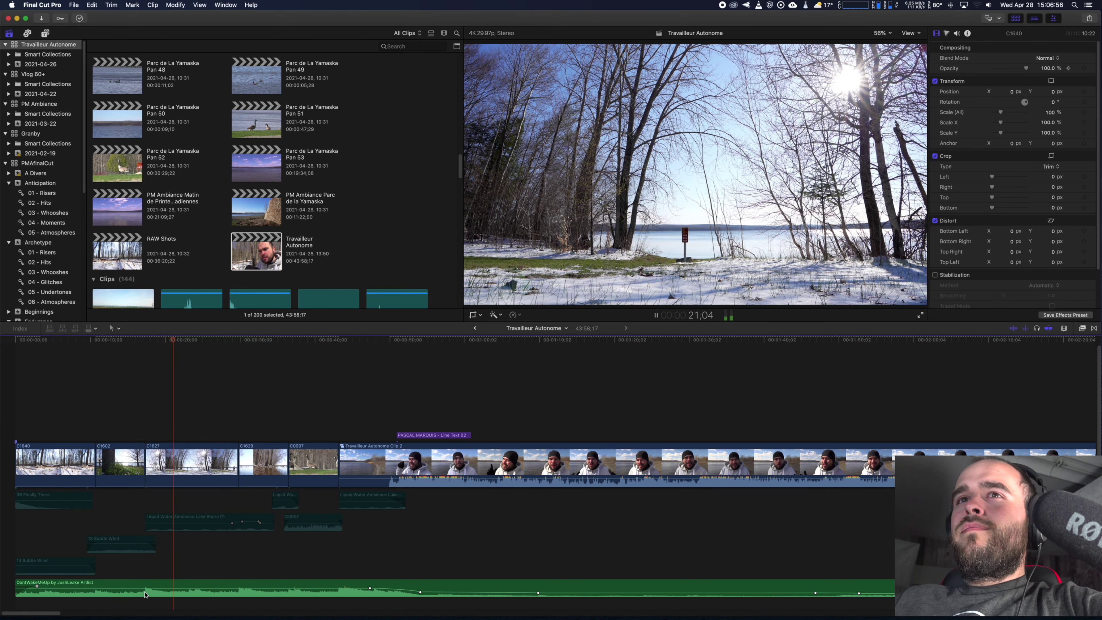
key(space)
Combine the five opening shots, C1640 to C0007, into one compound clip with the default name
drag(310, 414, 72, 462)
key(alt+g)
key(Return)
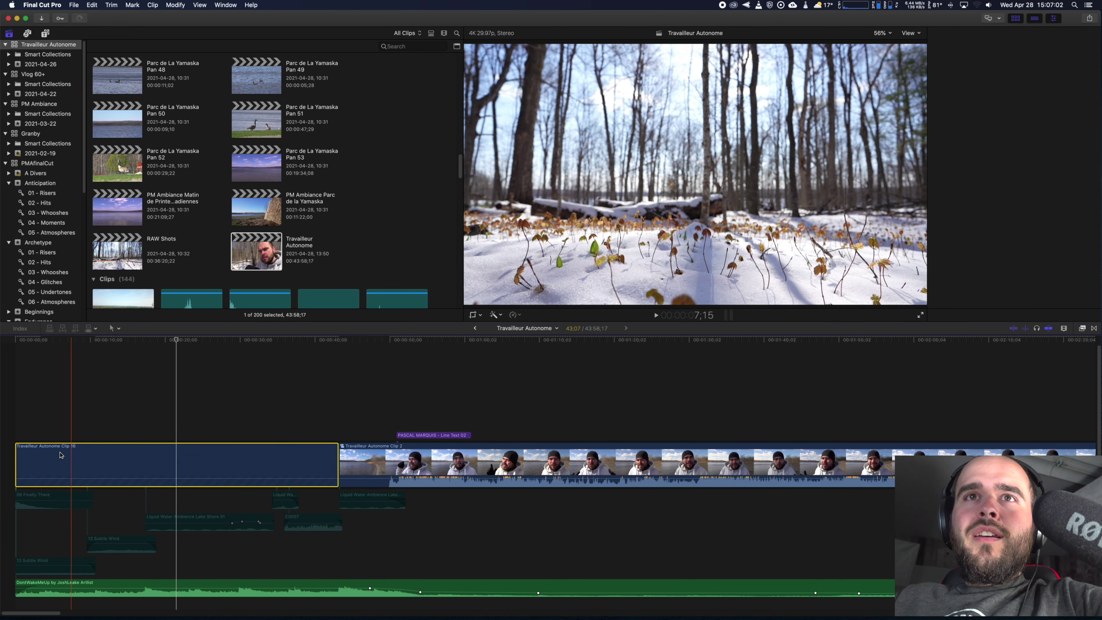
Keyframe the opening compound clip's top and bottom crop from 300 px at its start to 0 px at its end
key(Home)
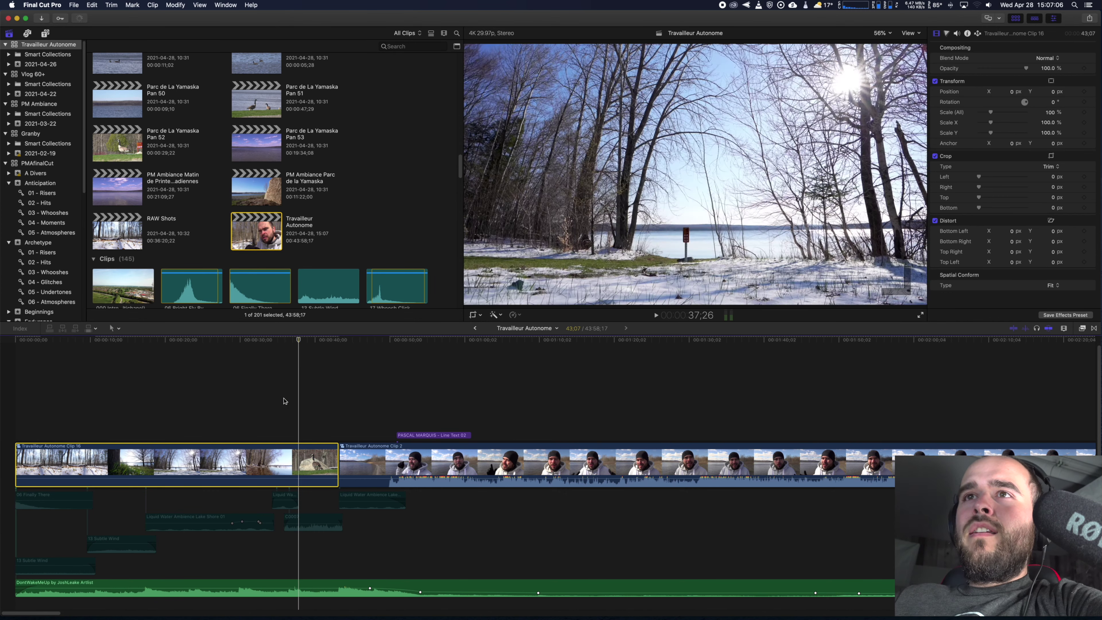
key(Down)
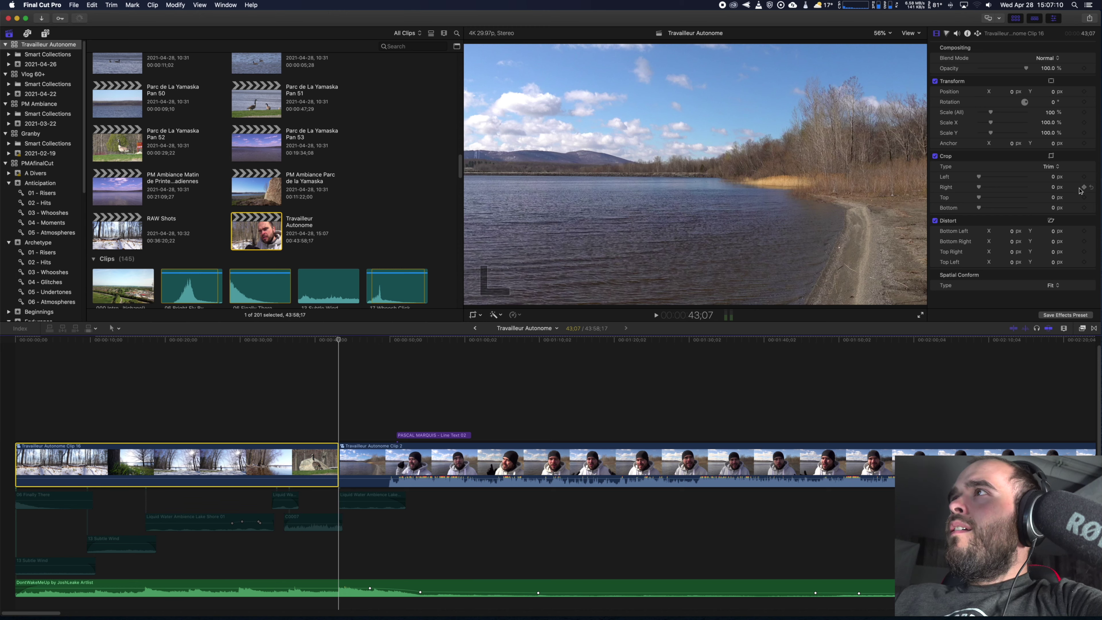
click(1082, 198)
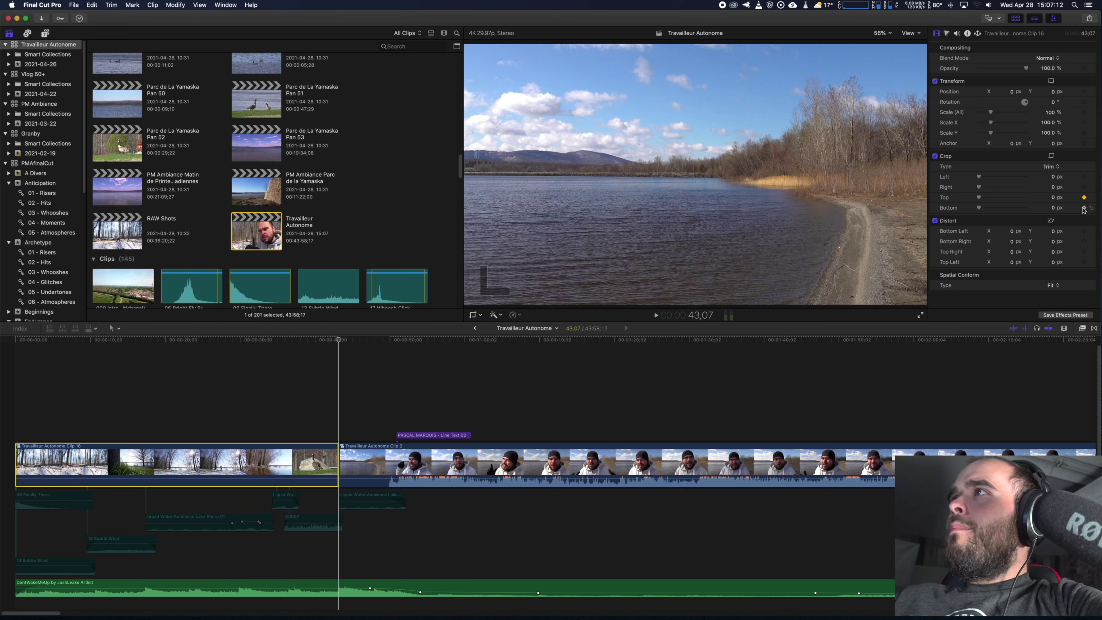
key(Up)
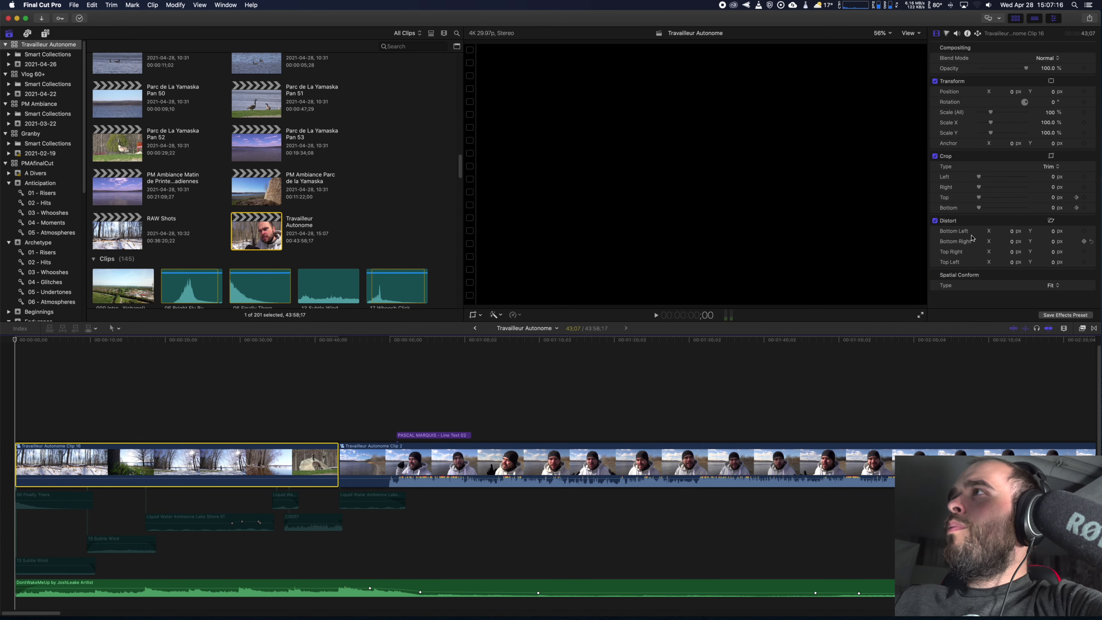
click(1054, 198)
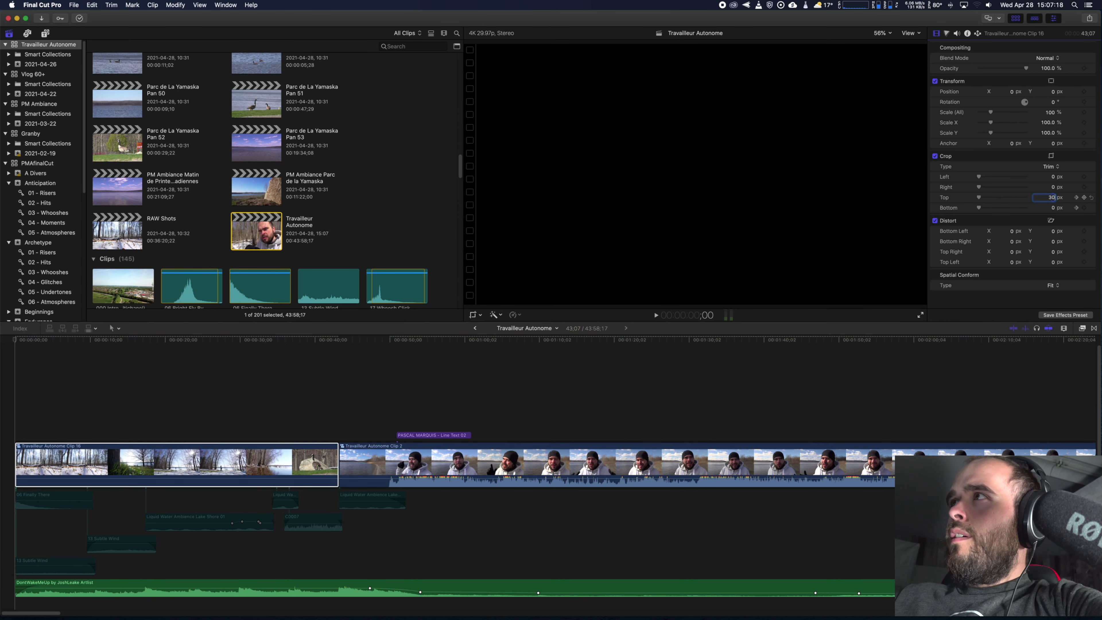
click(1053, 209)
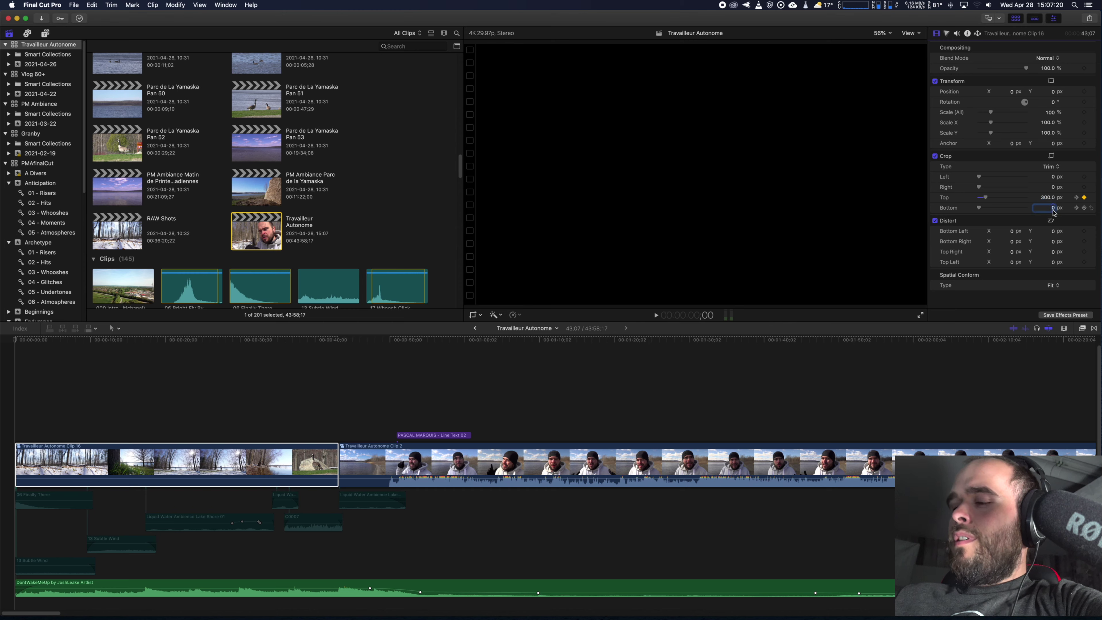
Play the letterbox reveal on the opening compound clip, check the clip's end, and replay its first seconds
key(space)
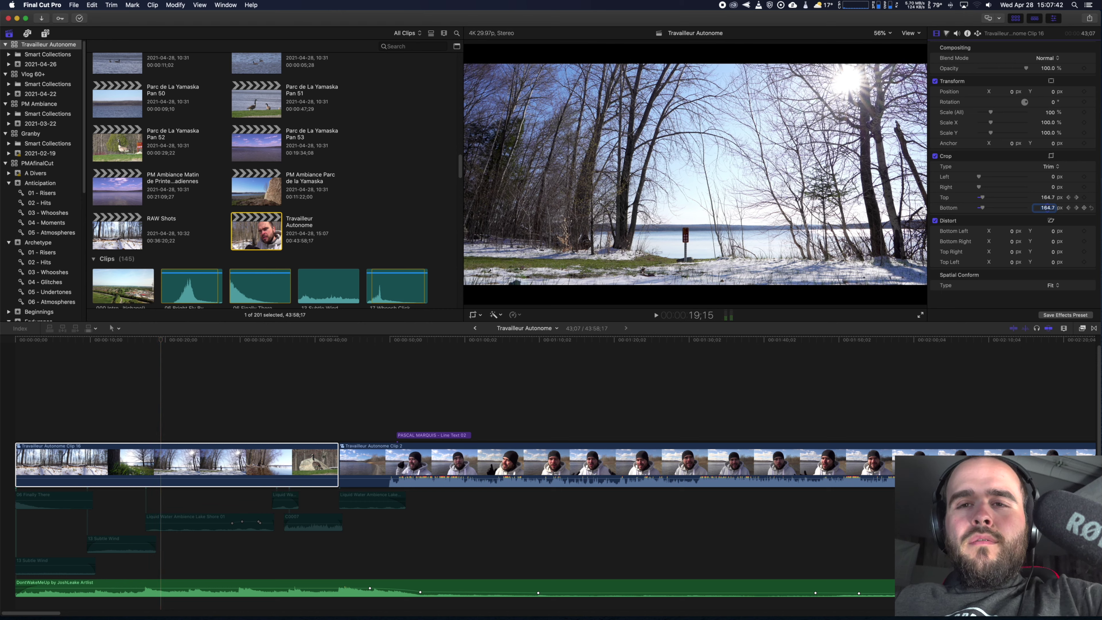
key(Home)
key(Down)
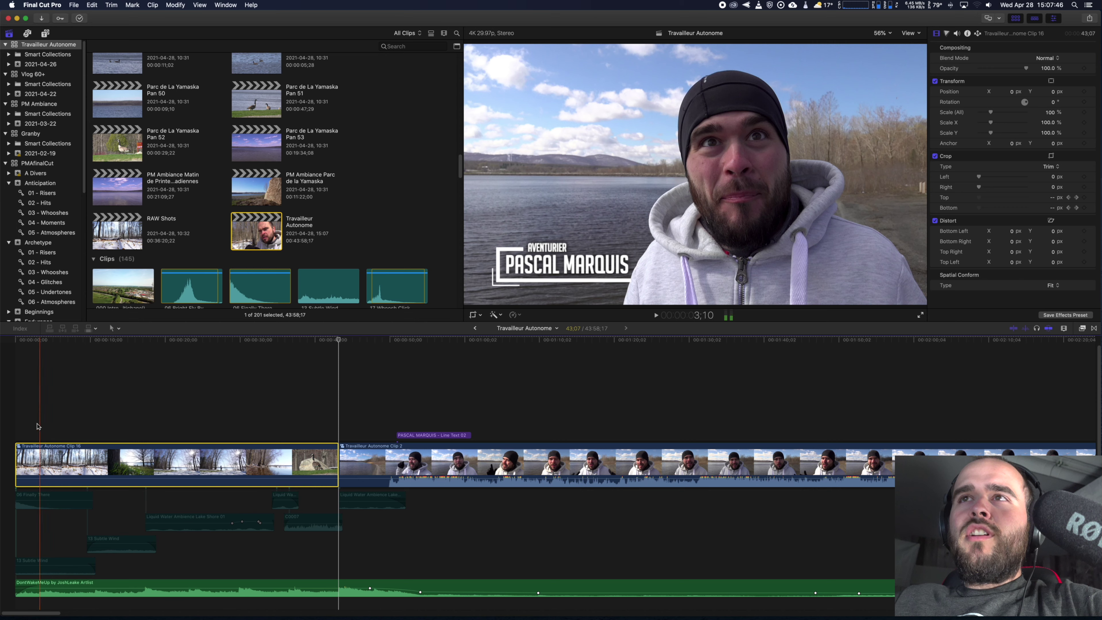
key(Home)
key(space)
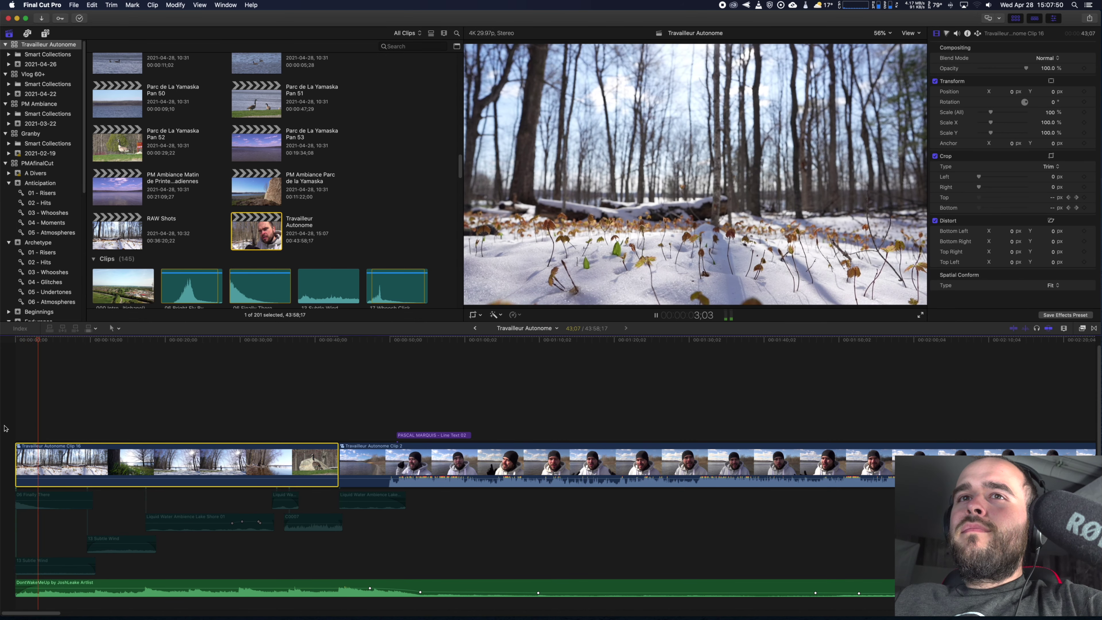
key(space)
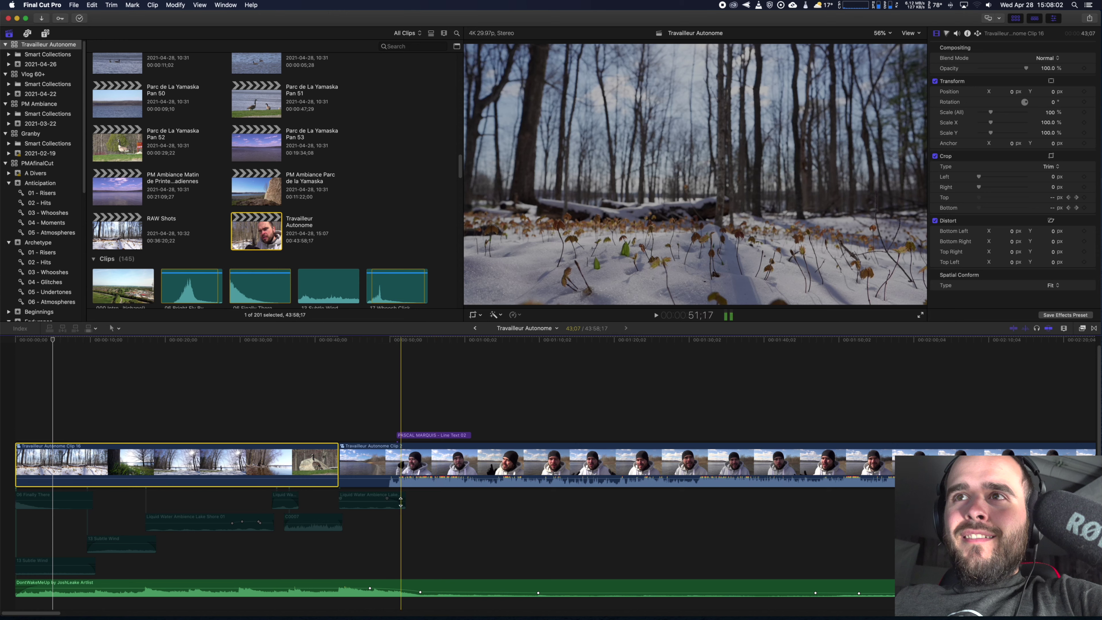
Re-enable the seven sound-effect clips under the opening shots and play the sequence with effects and music together
drag(422, 500, 48, 569)
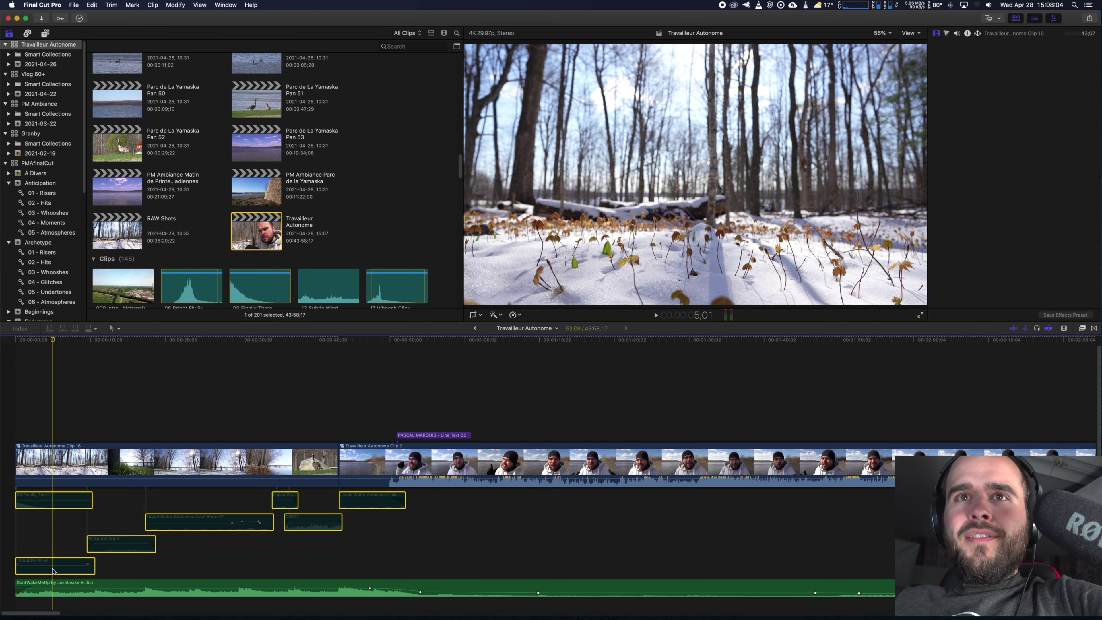
key(space)
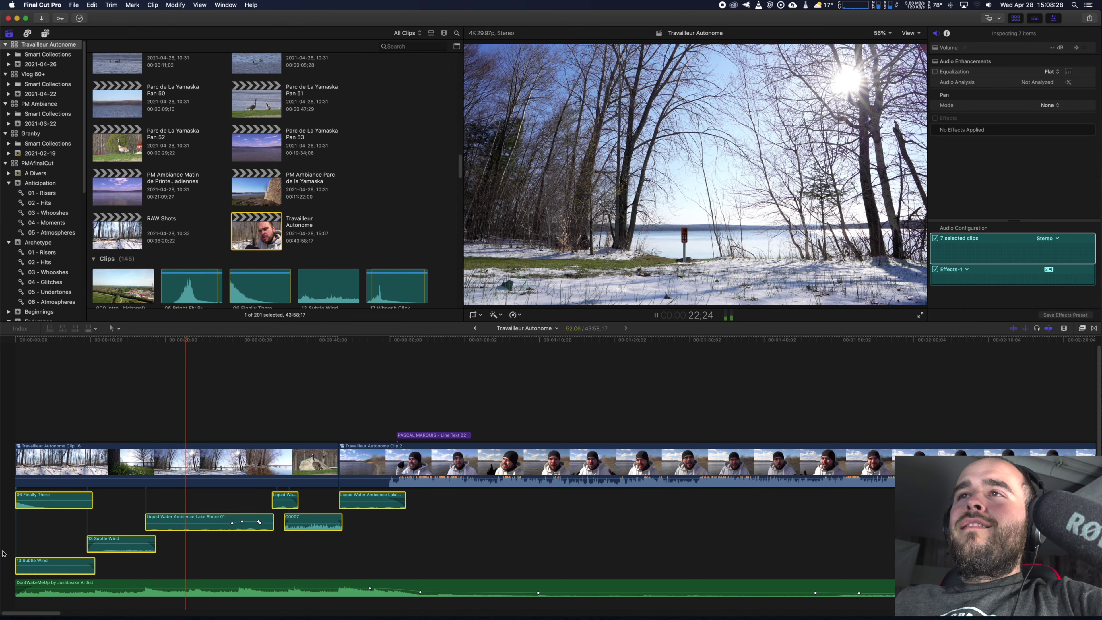
key(space)
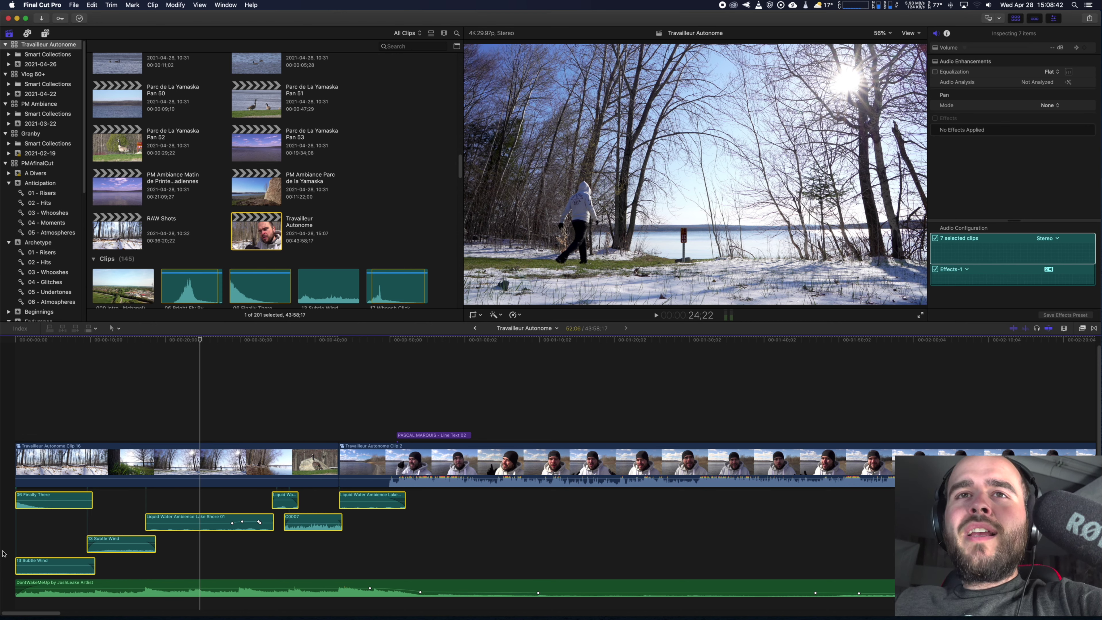
Deselect the sound-effect clips and disable the DontWakeMeUp music clip under the opening
click(3, 554)
click(42, 586)
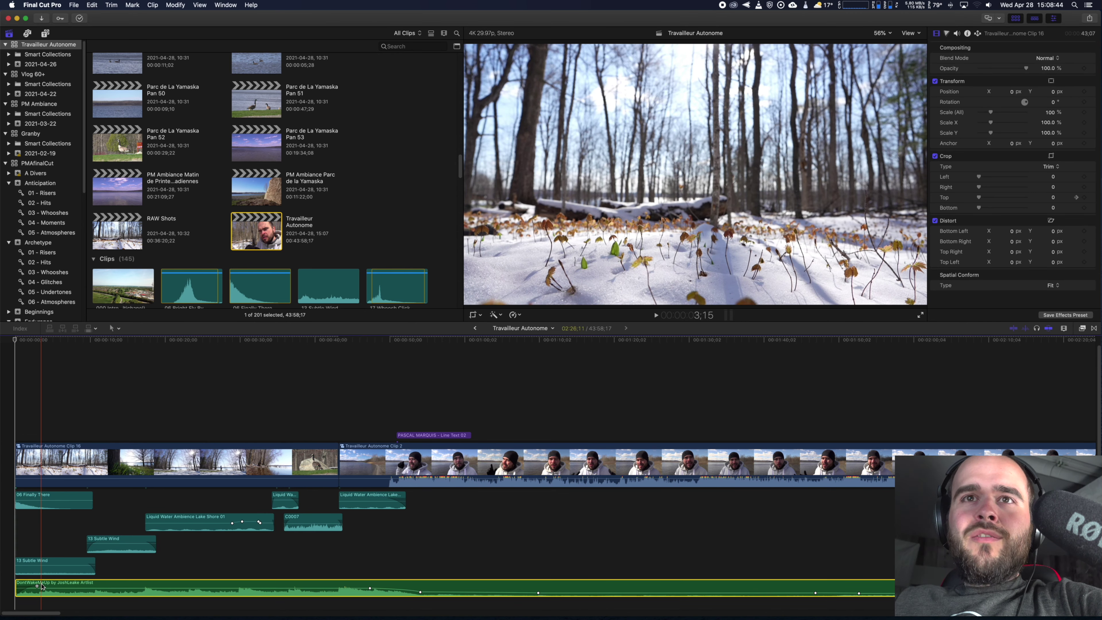
key(v)
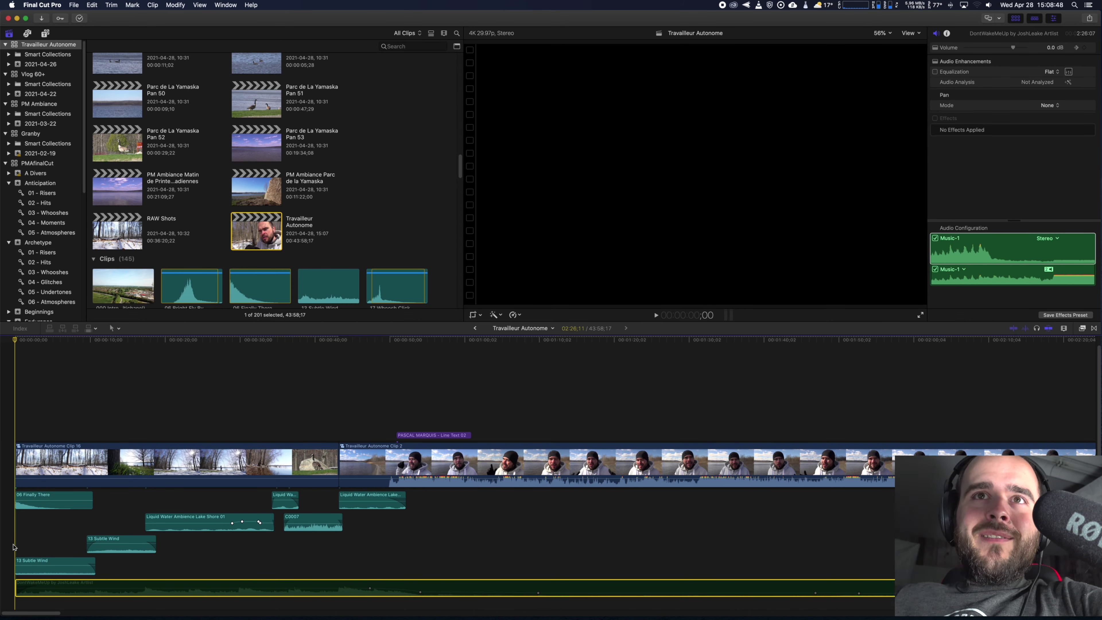
Disable the 13 Subtle Wind clip at the very start, audition the opening shot briefly without it, and re-enable the clip
click(26, 565)
key(v)
key(space)
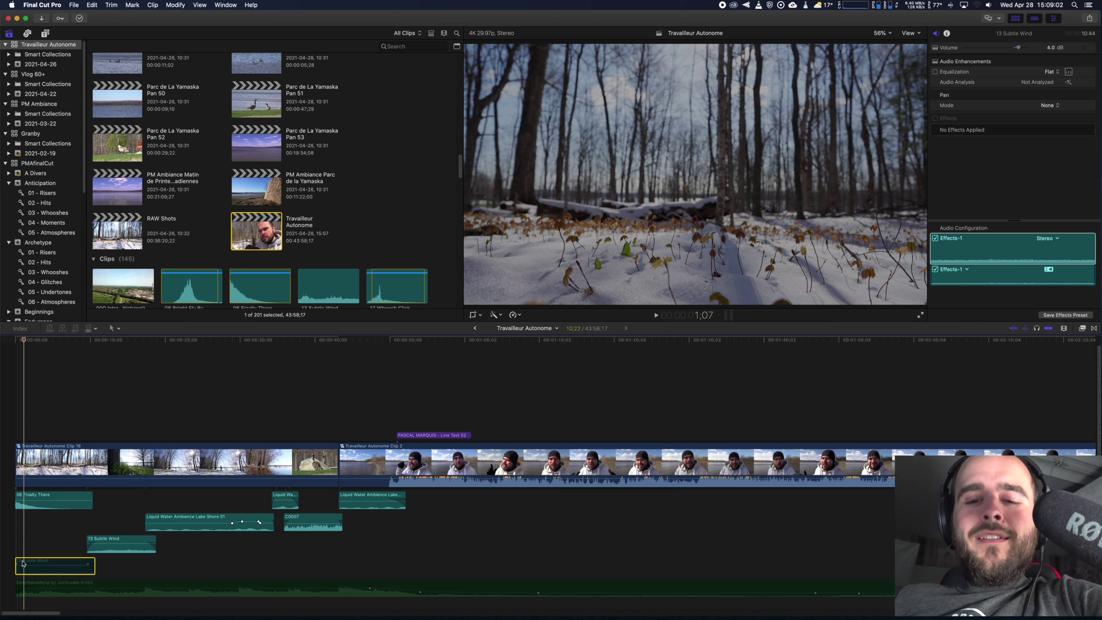
key(v)
Play the opening sequence with only its sound effects, pausing once, through to the name title over the talking shot
key(space)
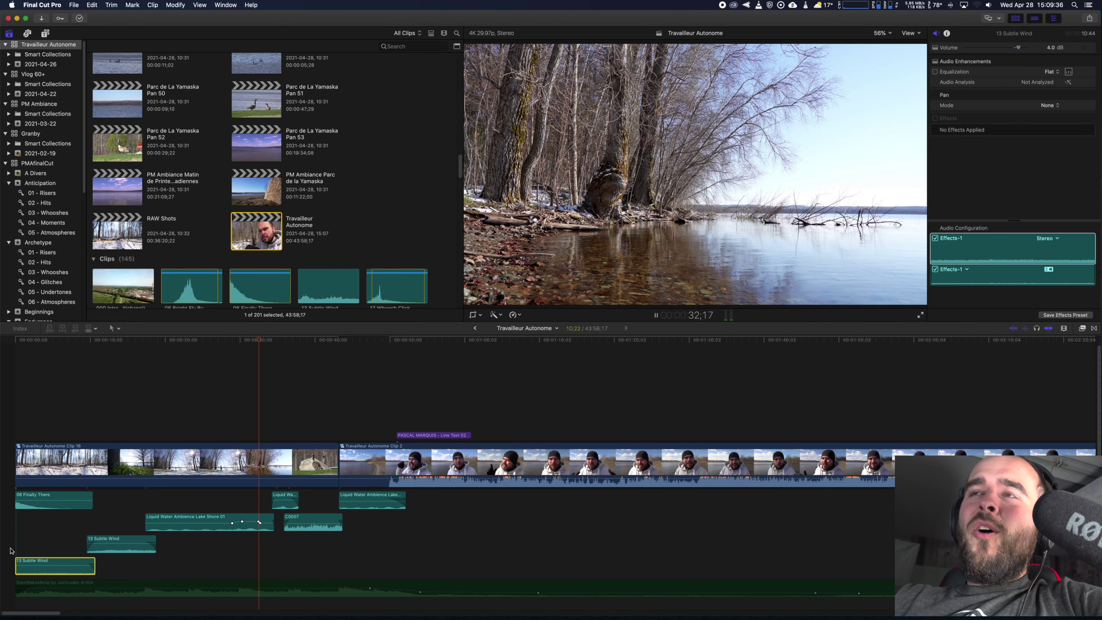
key(space)
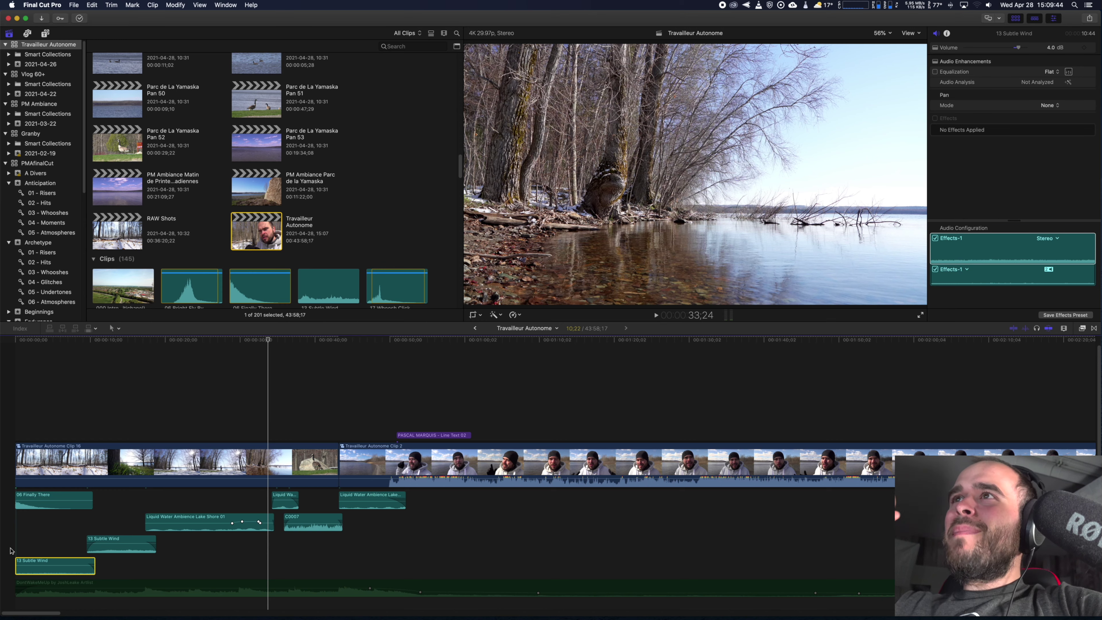
key(space)
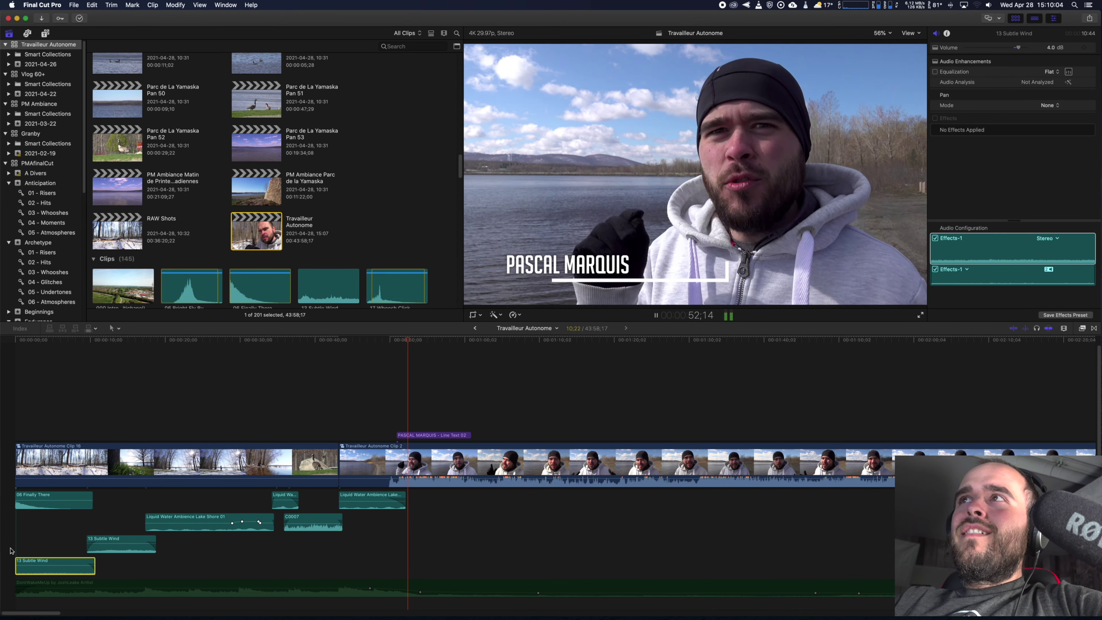
key(space)
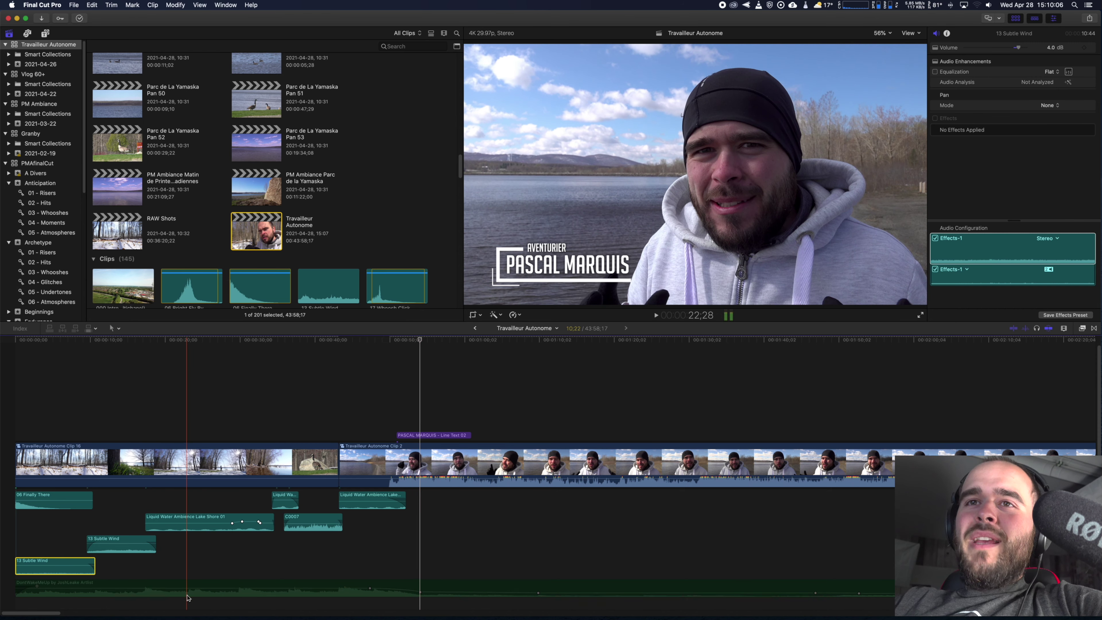
Re-enable the DontWakeMeUp music clip and play the transition from the geese shot into the talking shot
click(234, 589)
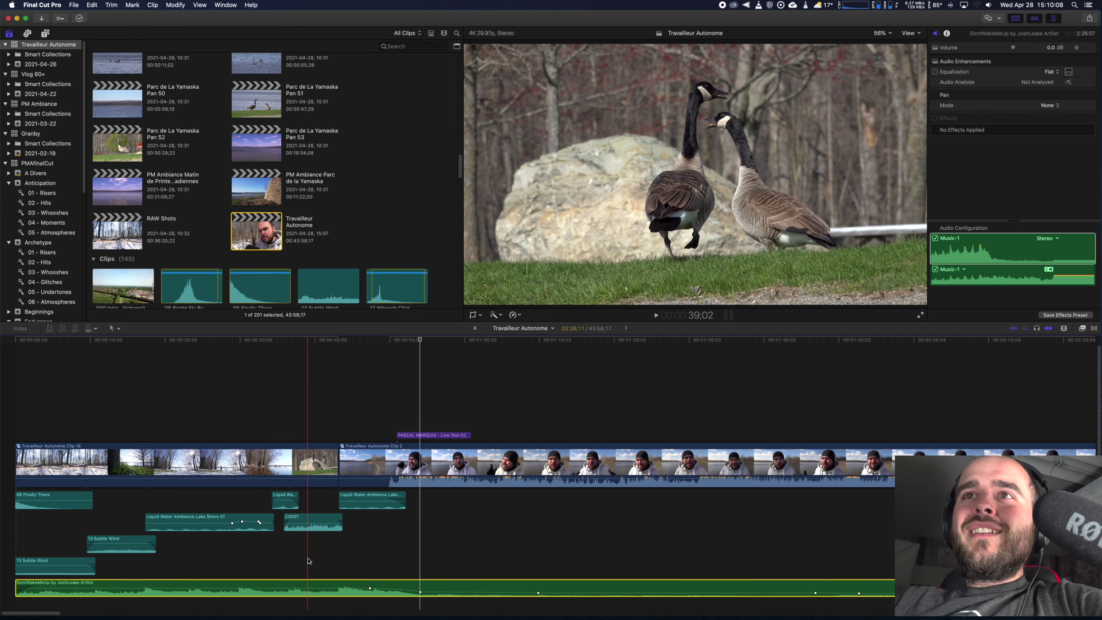
key(space)
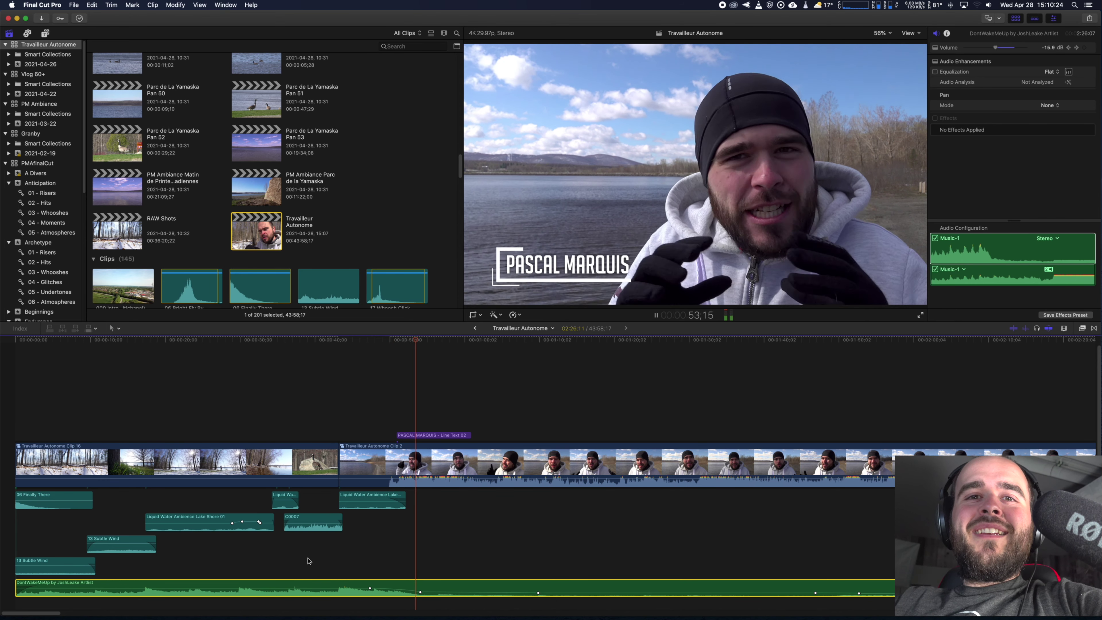
key(space)
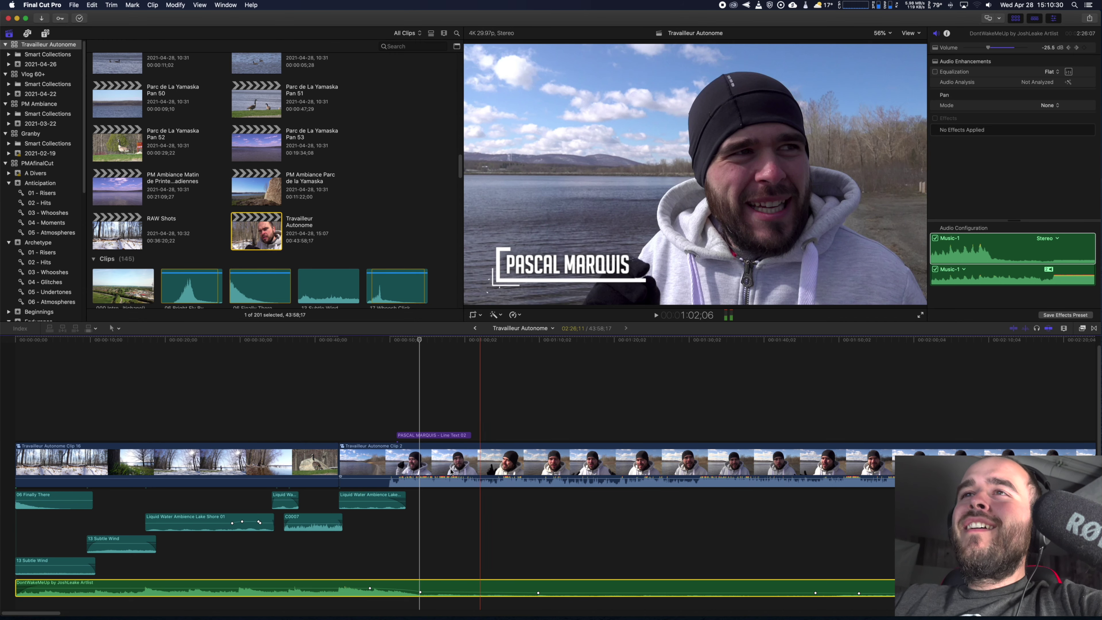
Try replacing the name title's Text 01 with "patate" in its published parameters, and undo the change
click(419, 435)
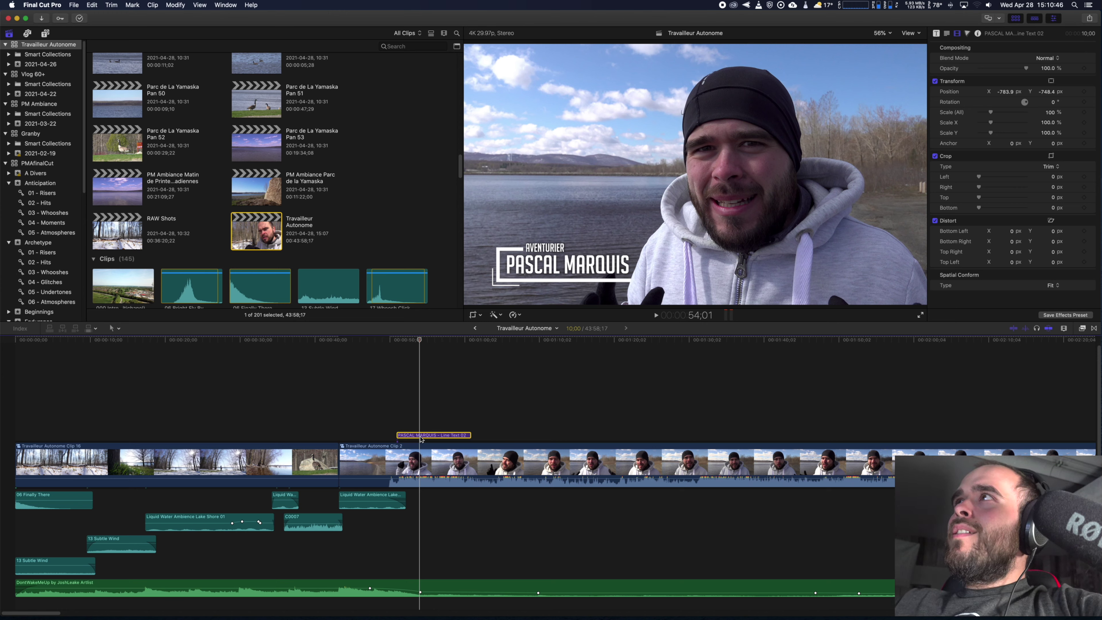
click(935, 34)
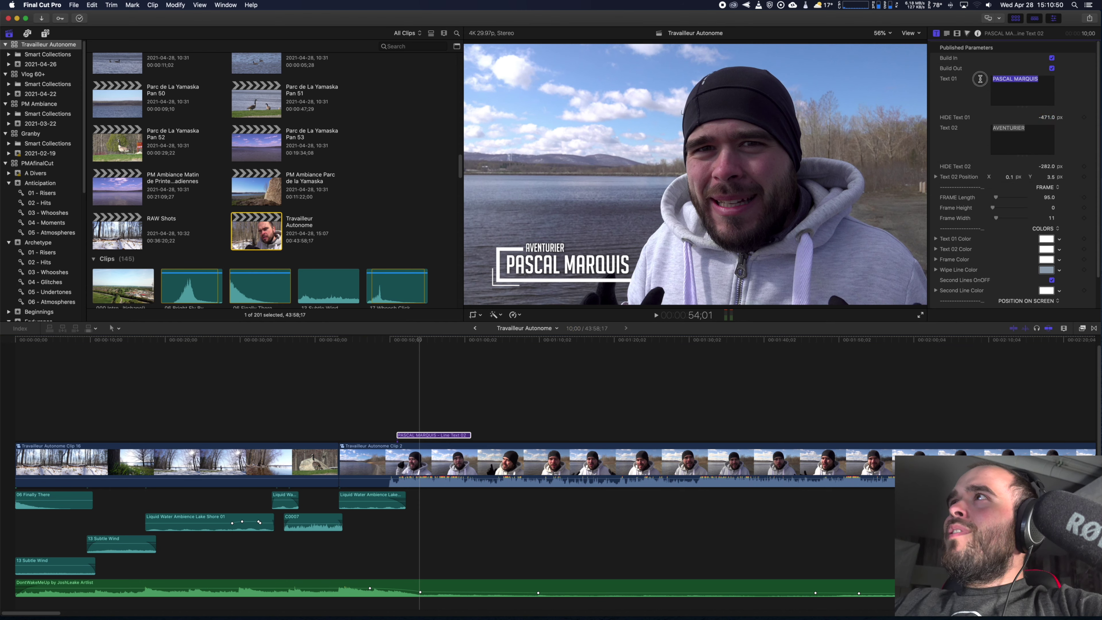
text(patate)
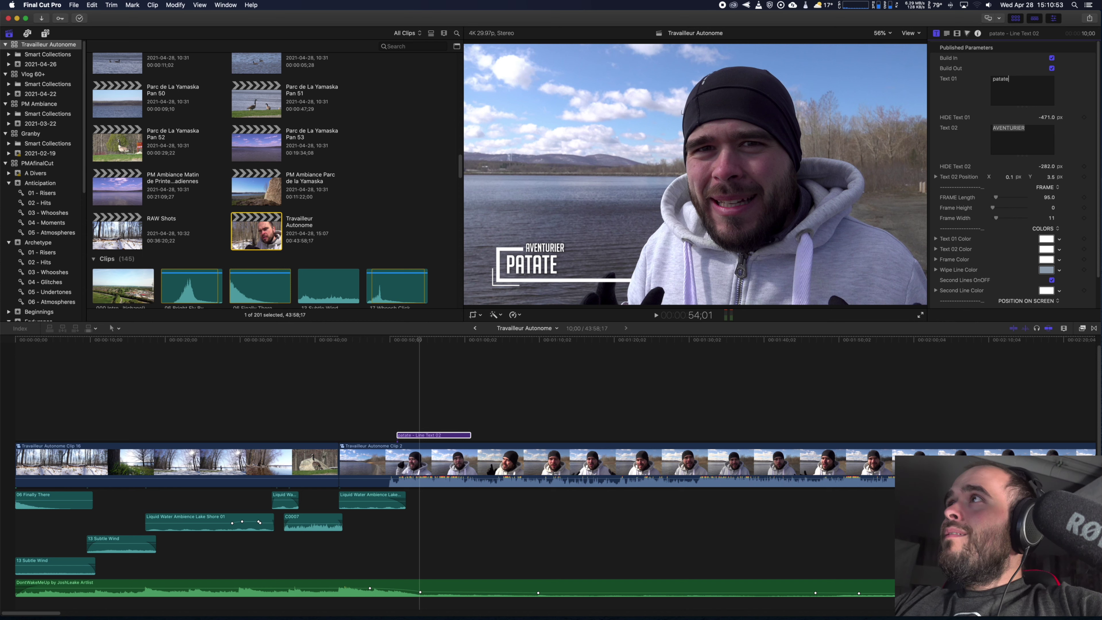
key(super+z)
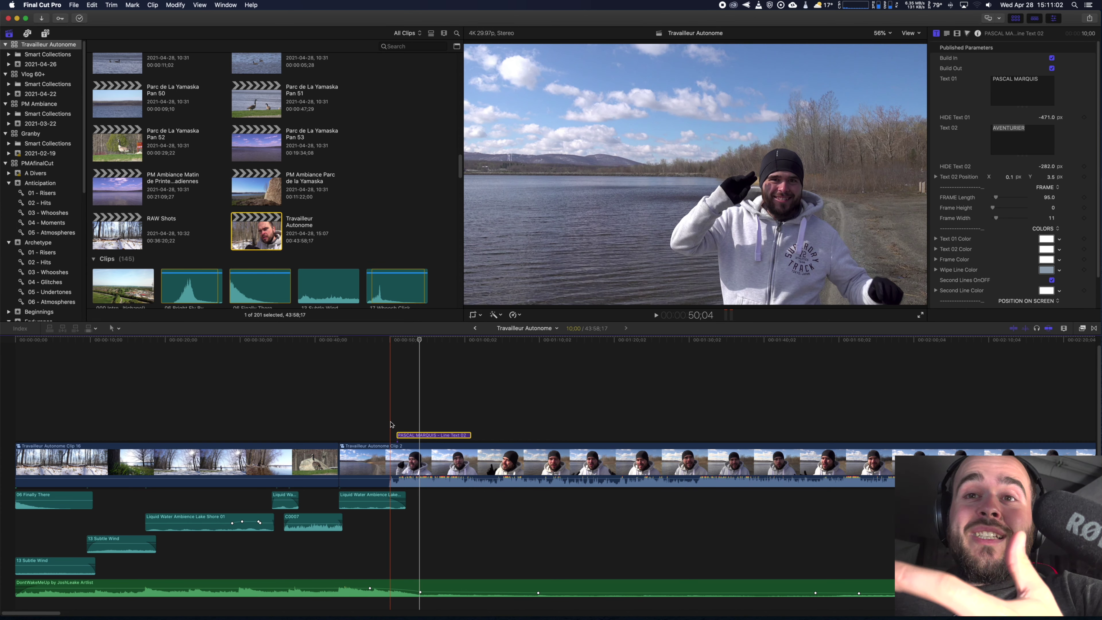
Play the talking shot from just before the name title appears until the title animates out
key(space)
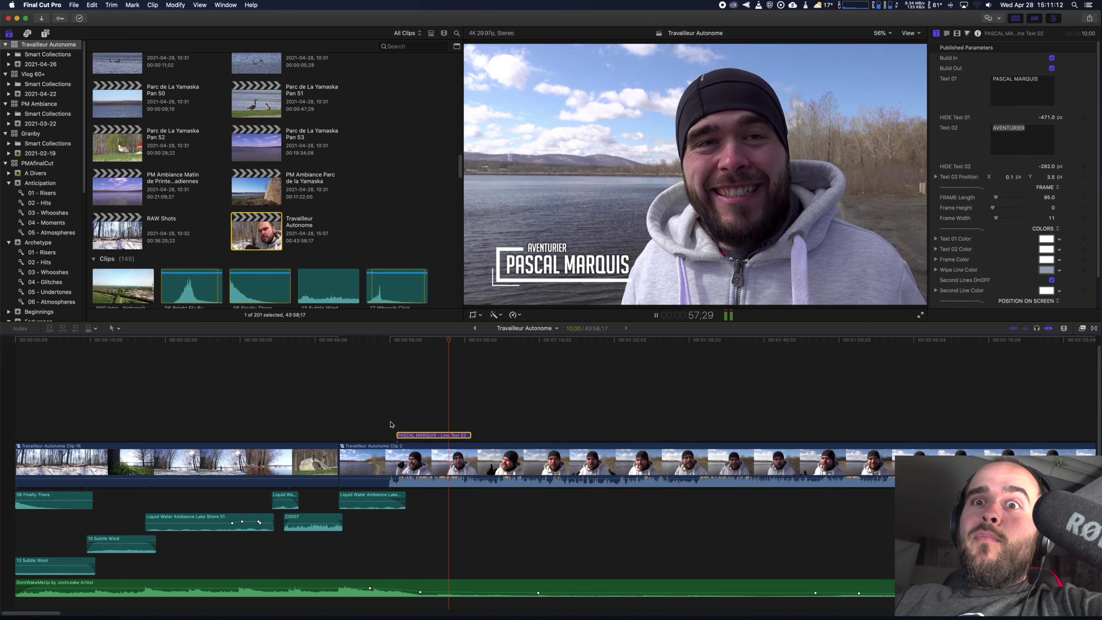
key(space)
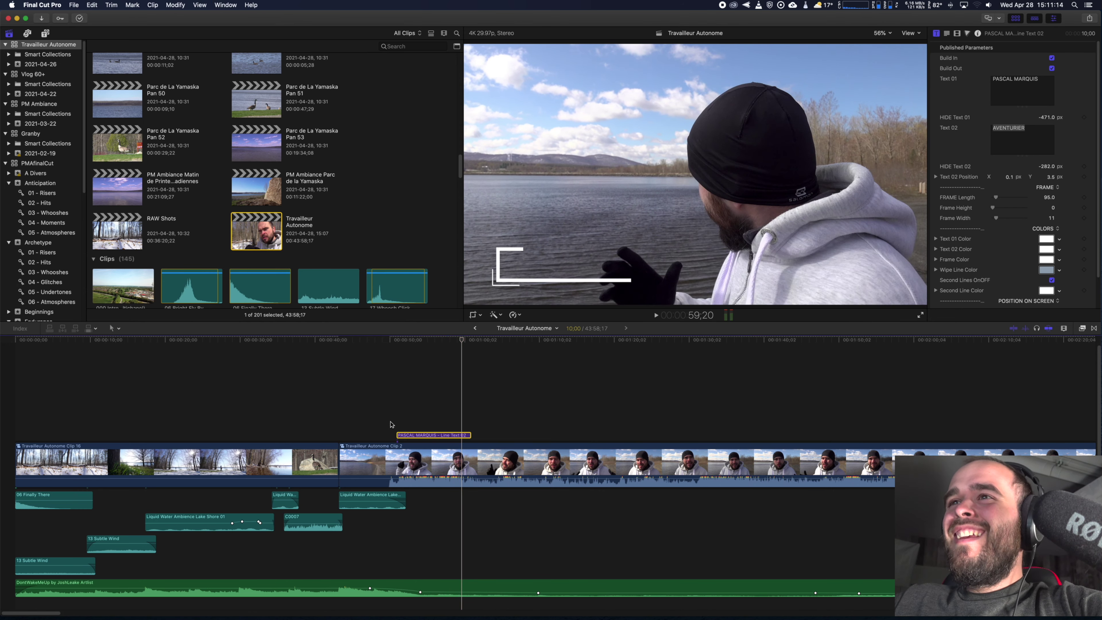
Mute the system sound and open the compound clip Travailleur Autonome Clip 2 to show its full contents
key(super+minus)
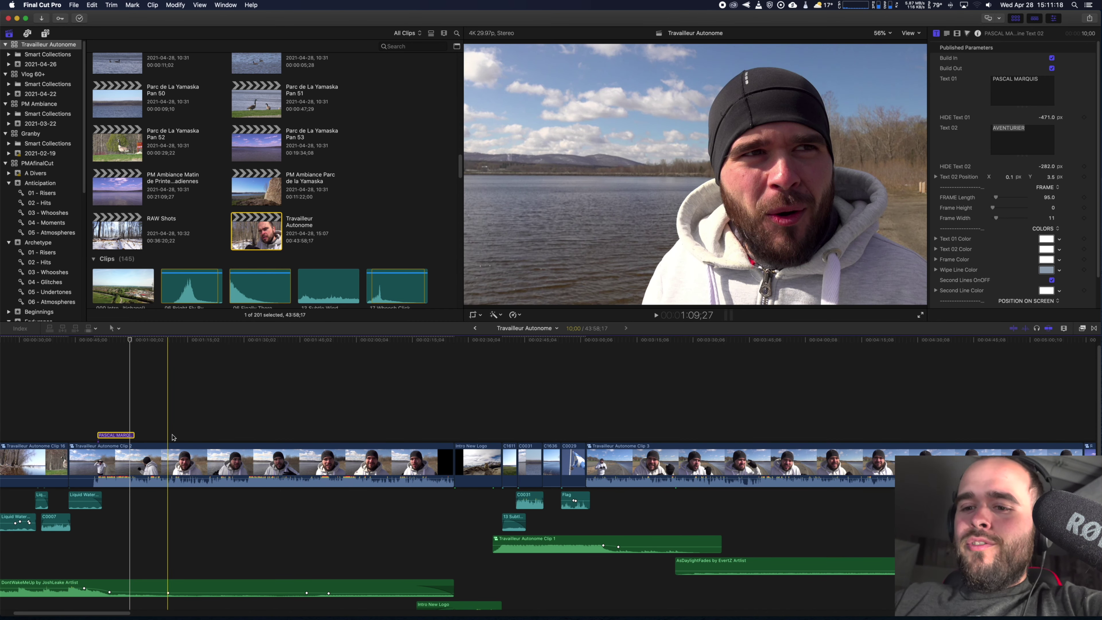
key(XF86AudioMute)
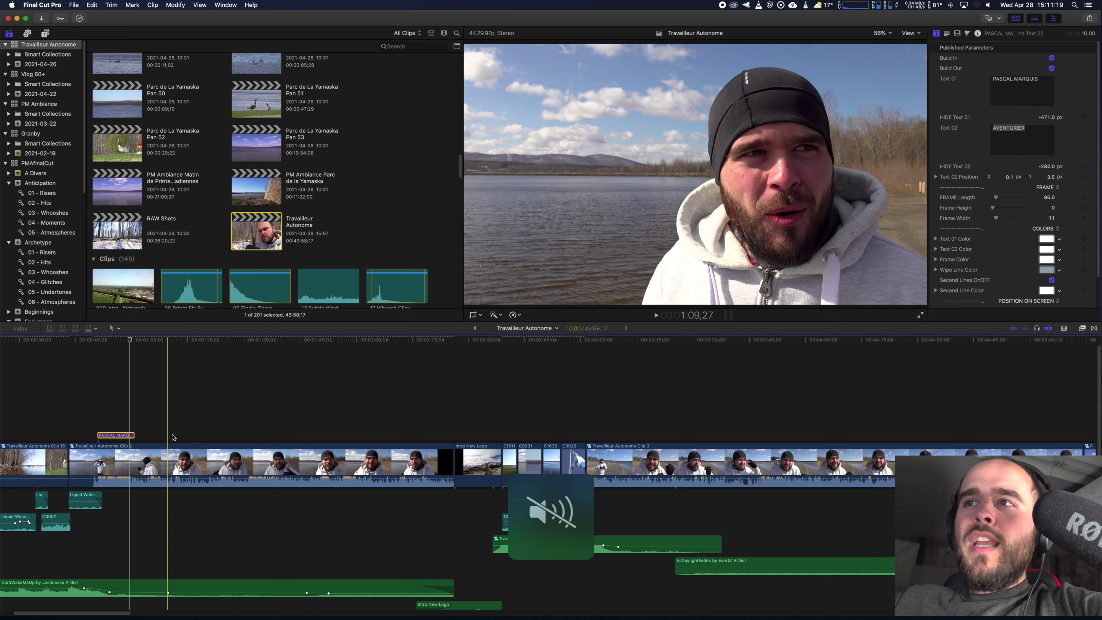
double_click(172, 474)
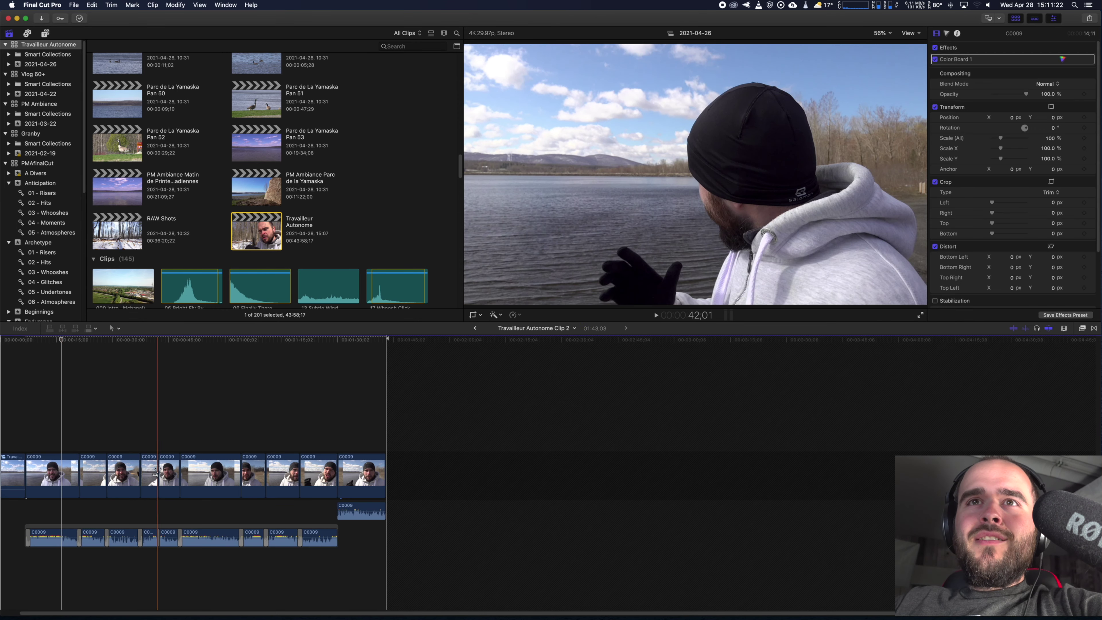
key(h)
drag(123, 446, 142, 446)
key(a)
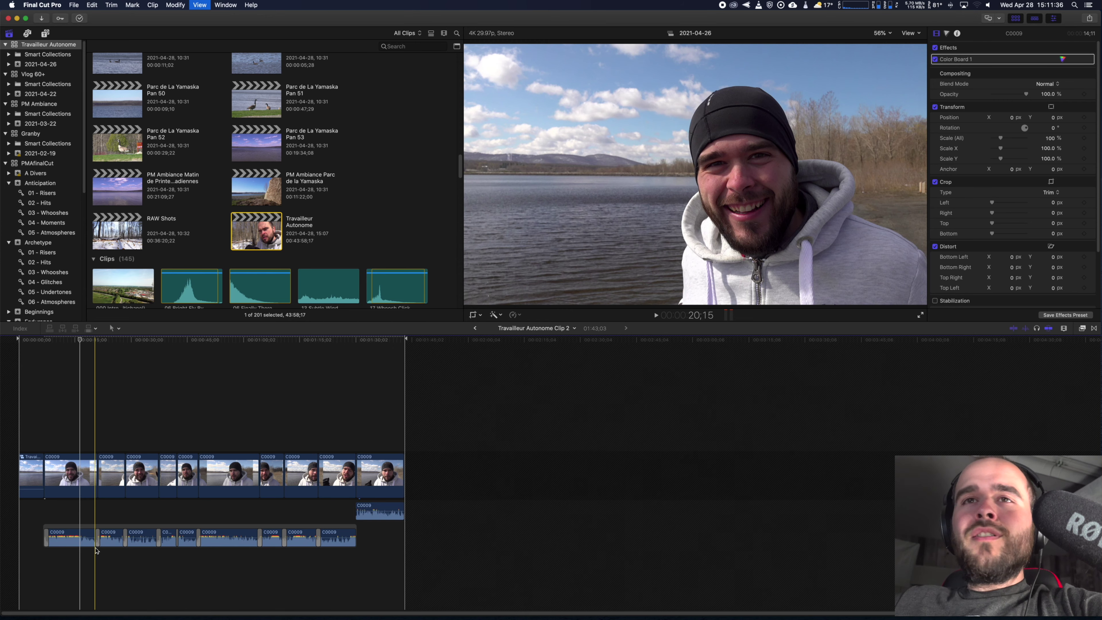
Examine the cross dissolve between the first two C0009 audio clips and return to the Travailleur Autonome timeline
key(super+equal)
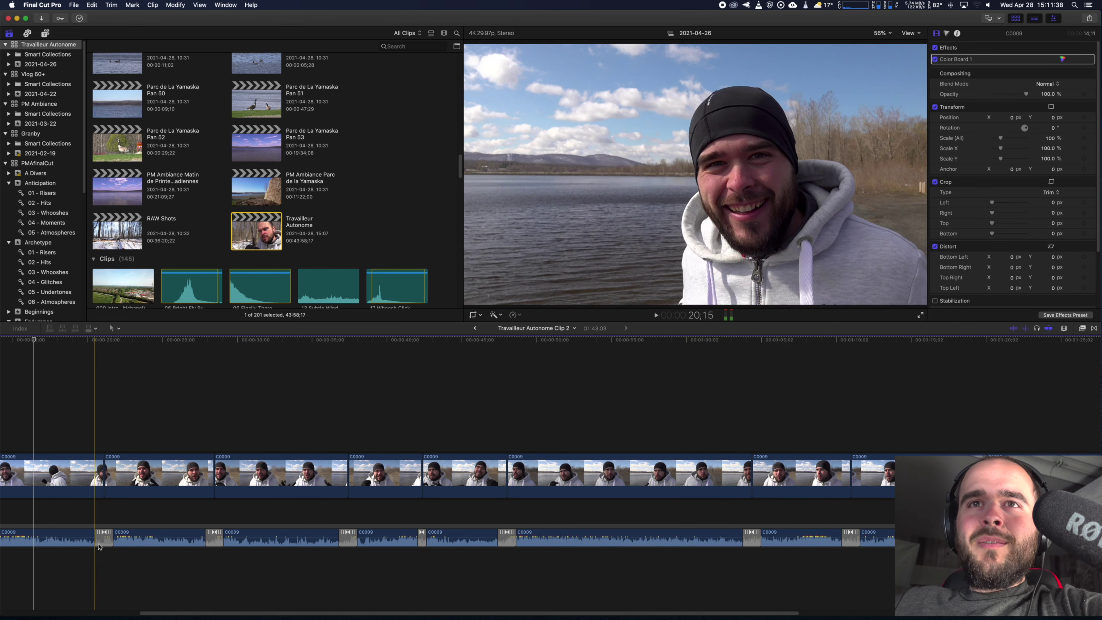
click(103, 542)
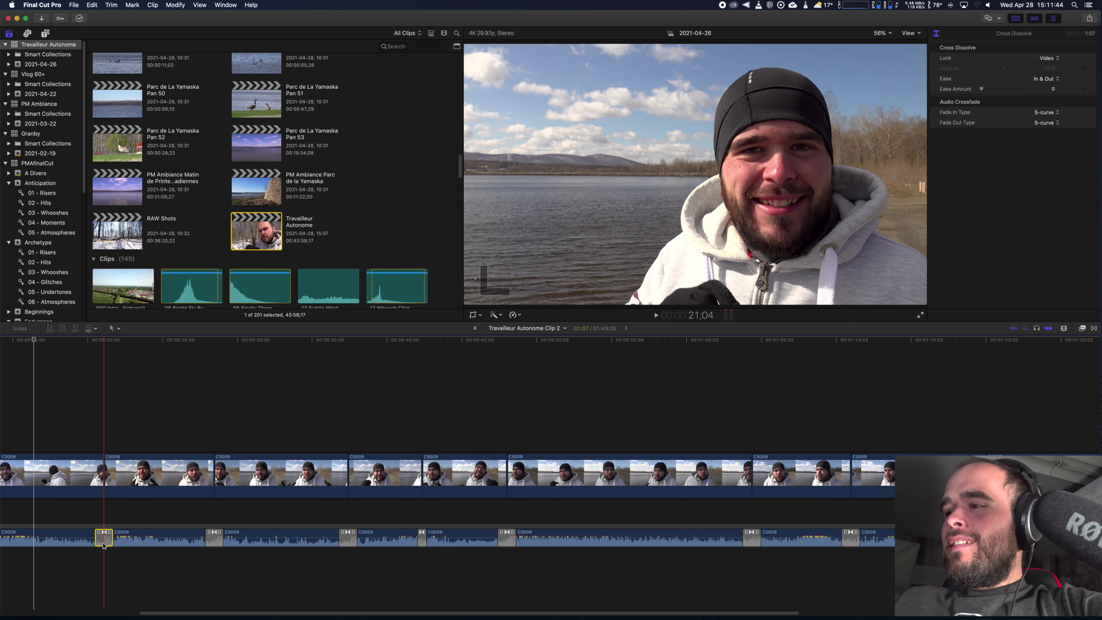
key(super+minus)
key(super+minus)
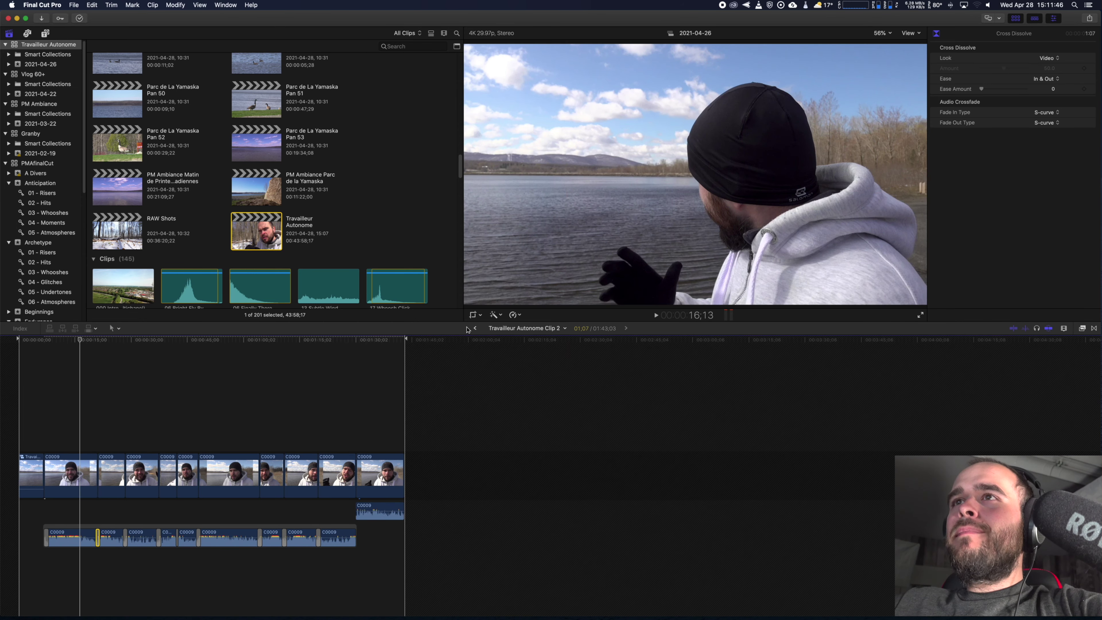
click(473, 328)
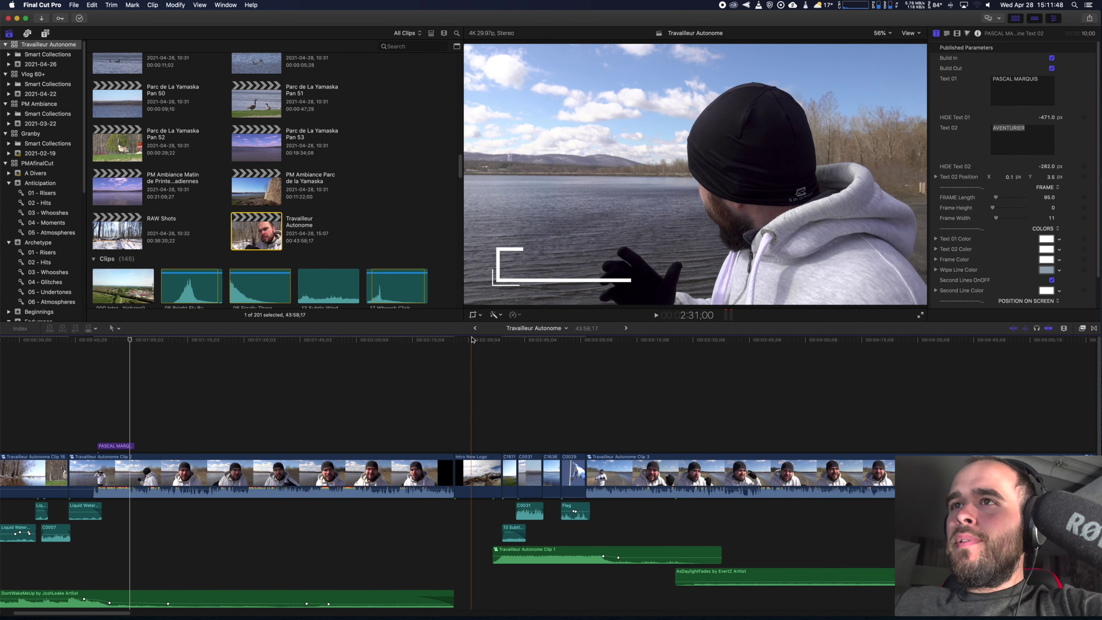
Unmute the system sound and briefly play the end of Travailleur Autonome Clip 2, just before the Intro New Logo music starts
scroll(444, 397, down, 3)
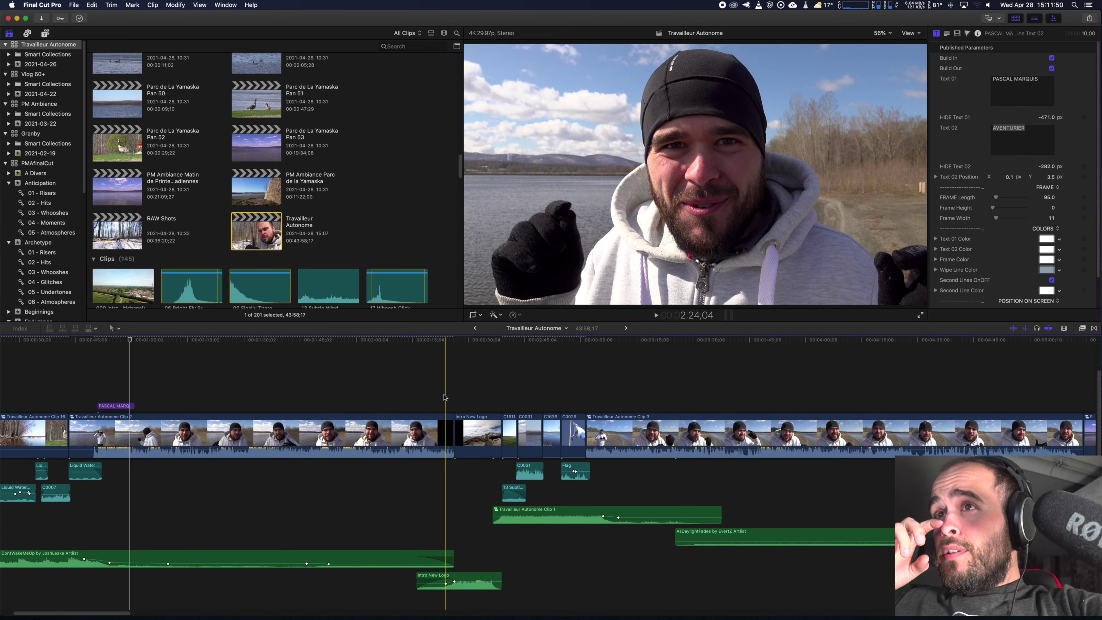
key(XF86AudioRaiseVolume)
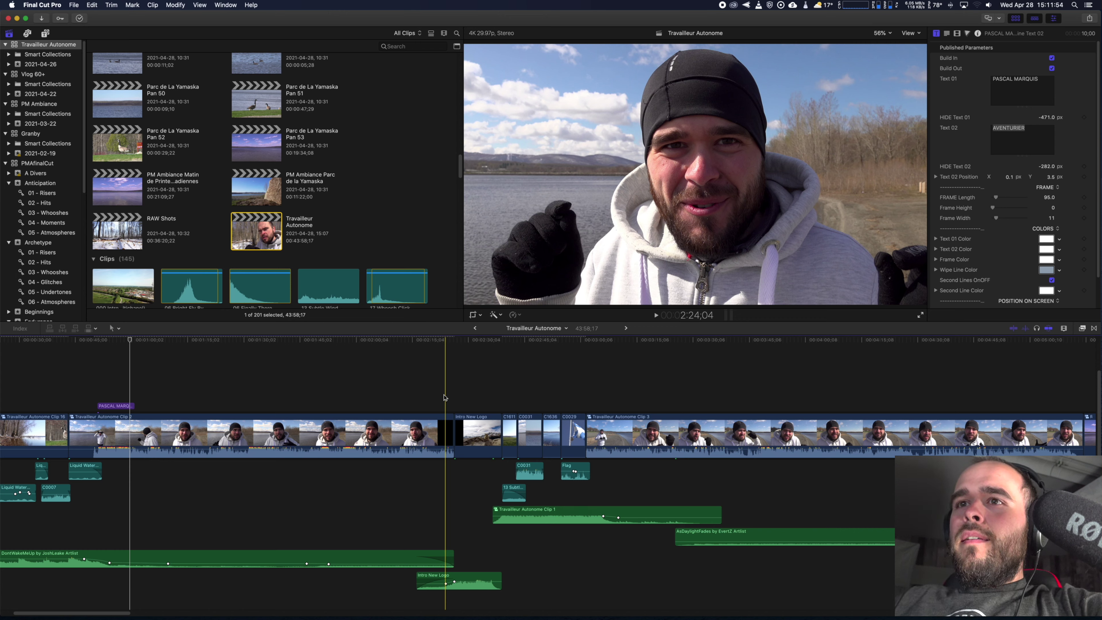
click(448, 430)
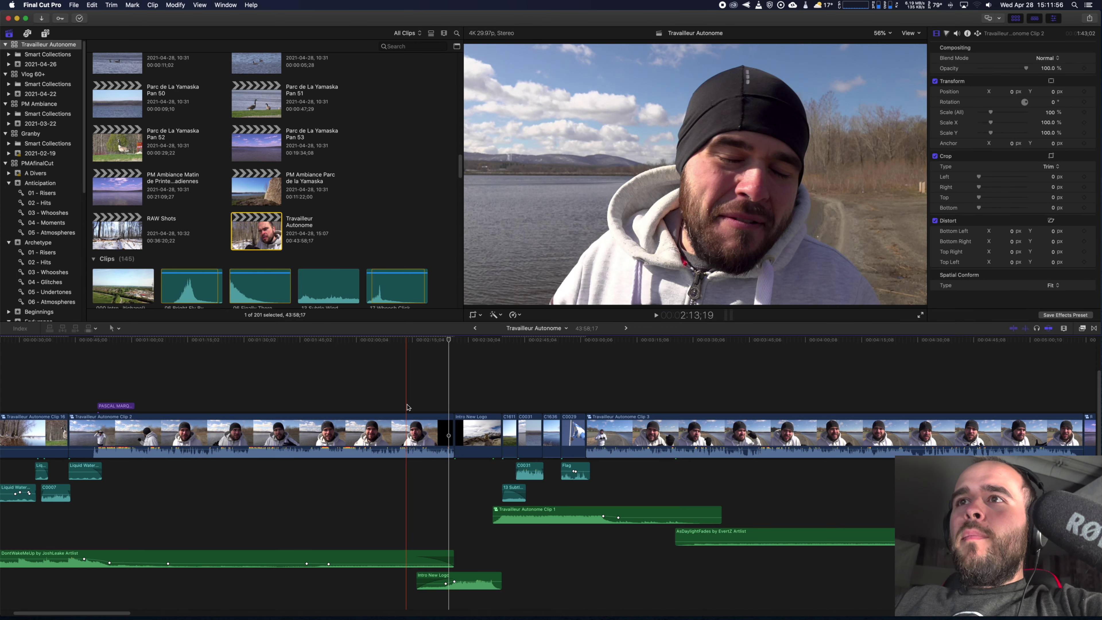
key(space)
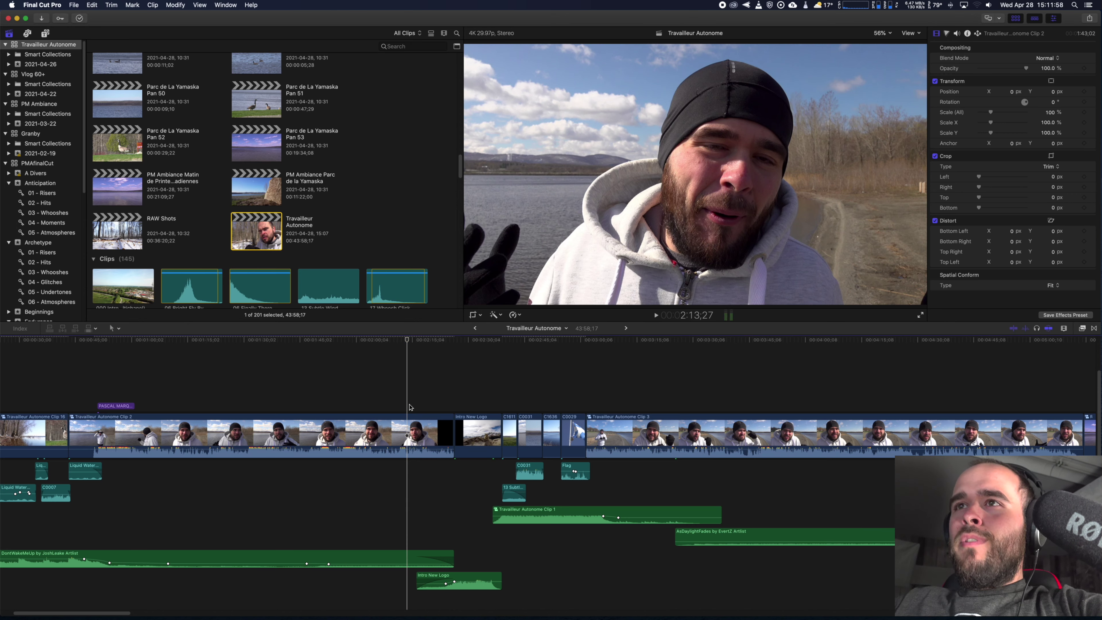
Open the PMAfinalCut library and browse to the projects in its A Divers event
scroll(52, 147, down, 10)
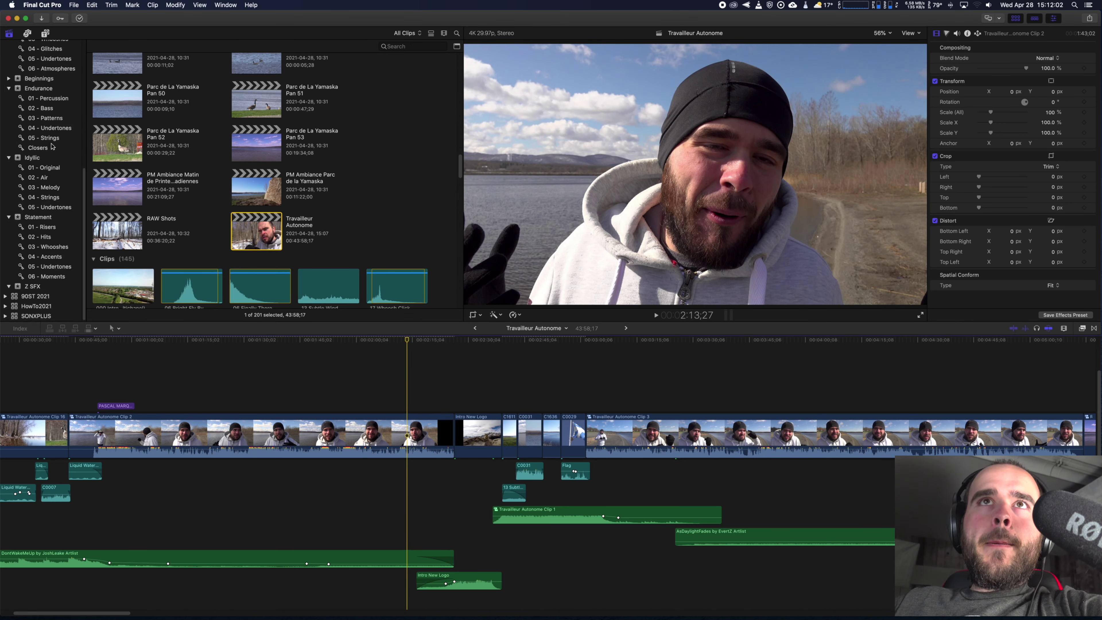
scroll(52, 147, up, 9)
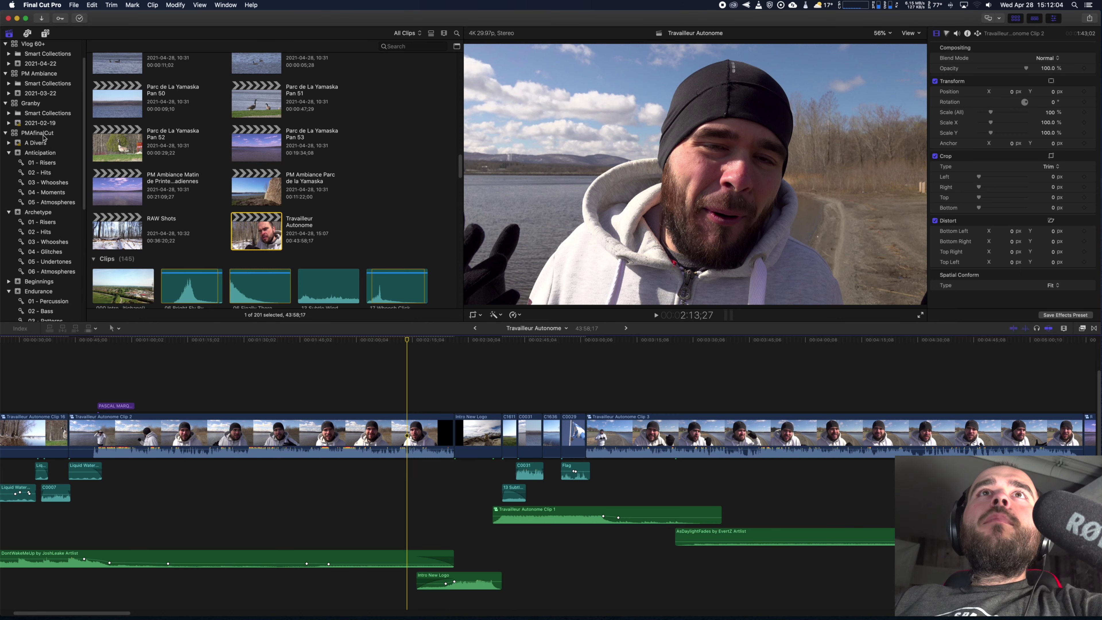
click(41, 133)
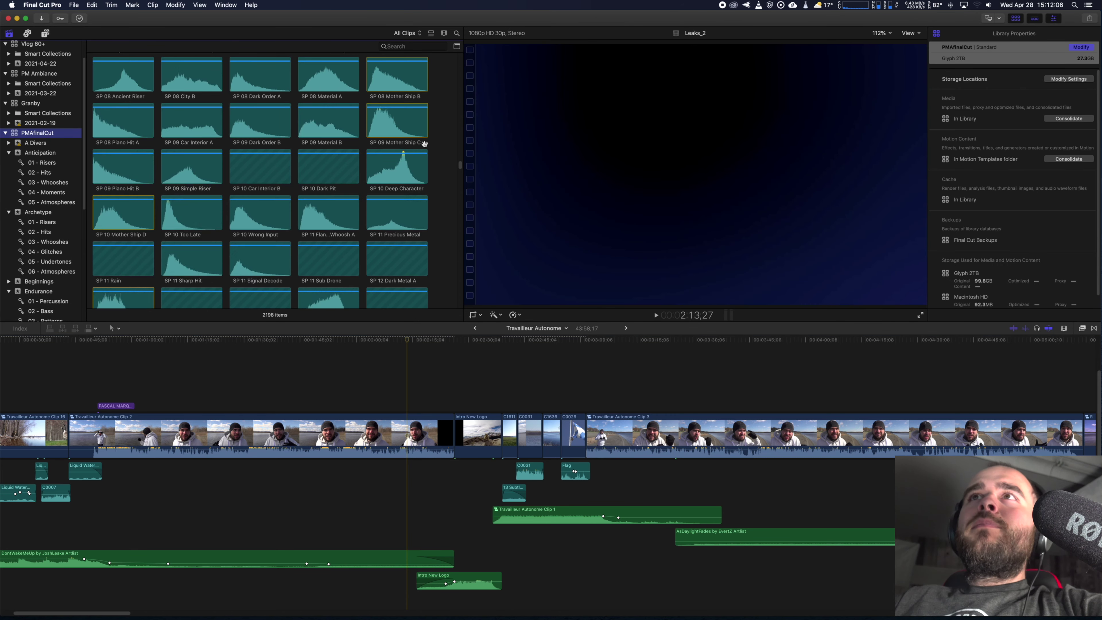
scroll(424, 144, up, 10)
drag(458, 162, 456, 47)
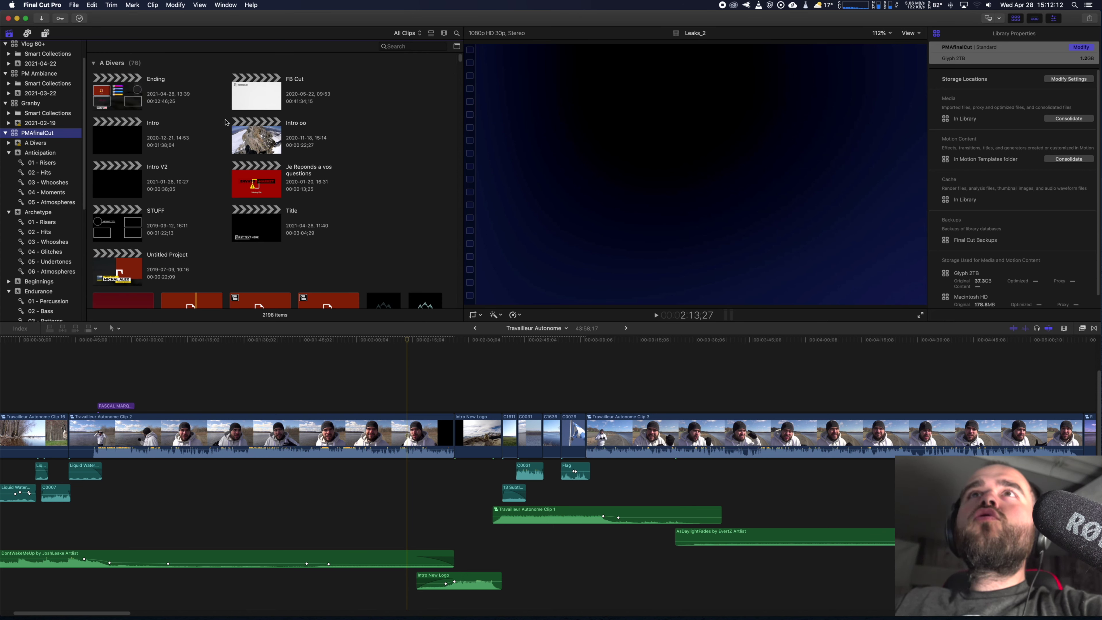
Open the Intro oo and Intro V2 projects, select Intro V2's Intro New Logo video and music clips, and step back to Intro oo
double_click(253, 131)
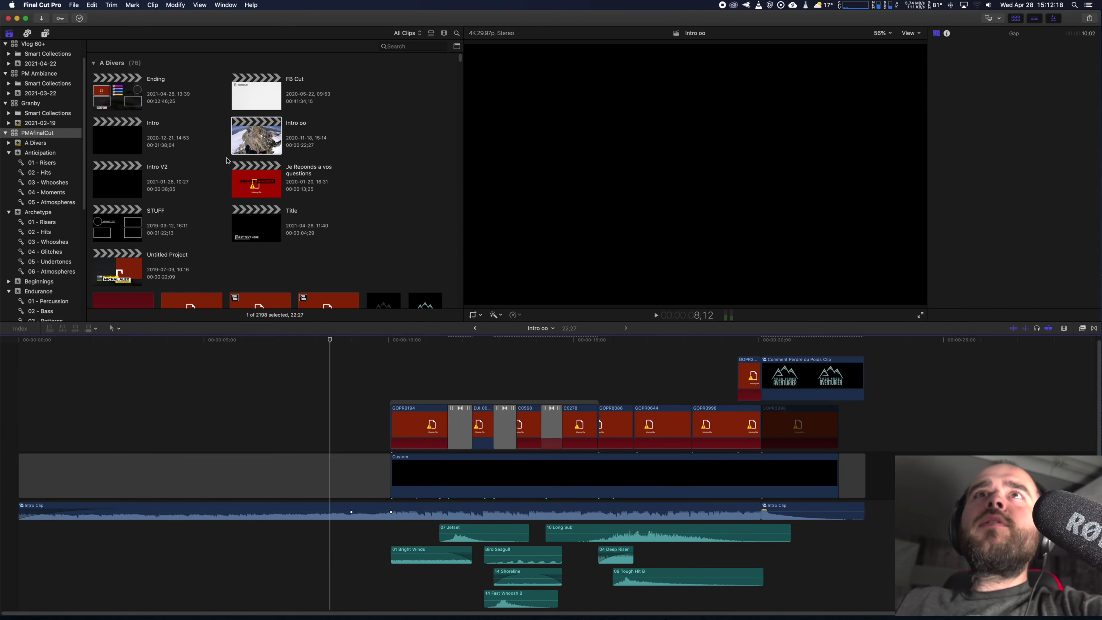
double_click(135, 180)
drag(402, 422, 387, 540)
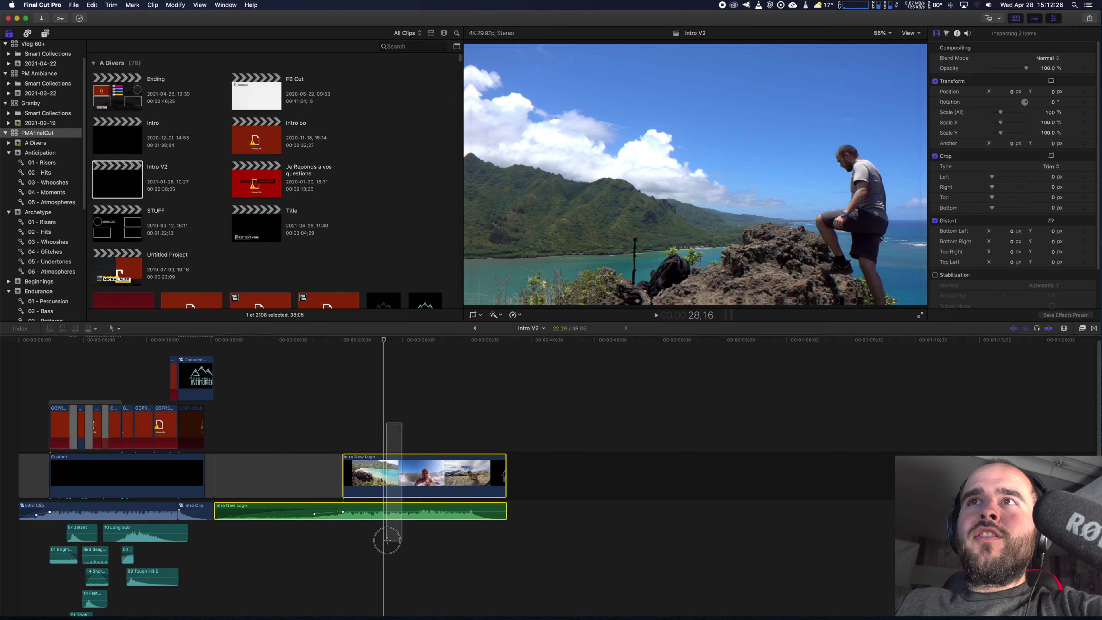
click(475, 327)
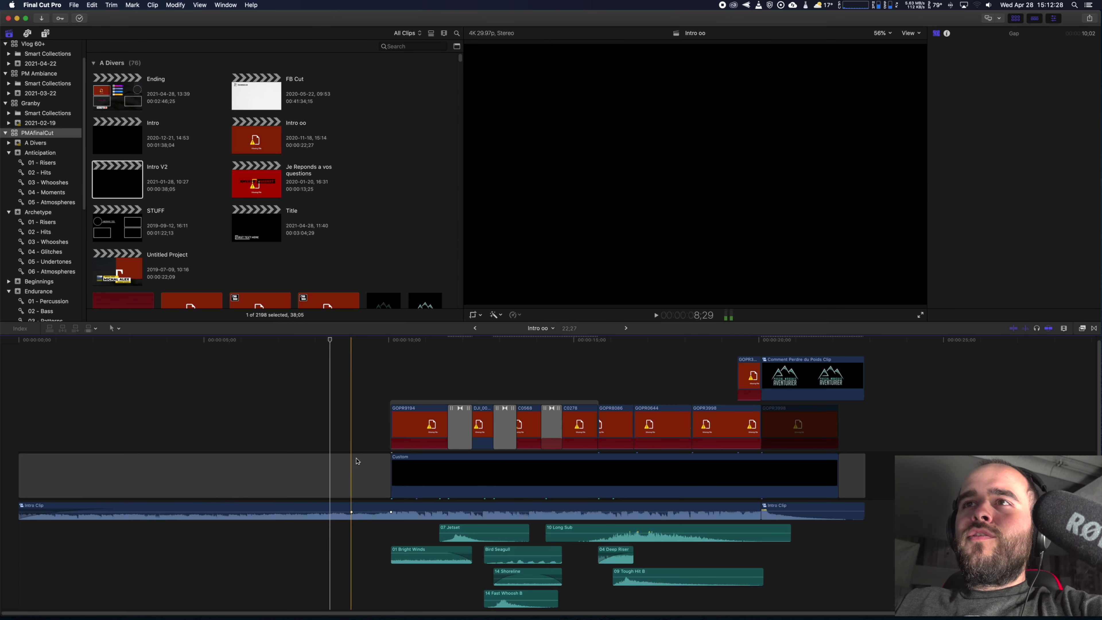
Return to the Travailleur Autonome project and play from the end of Clip 2 through the Intro New Logo with the system sound on
click(475, 328)
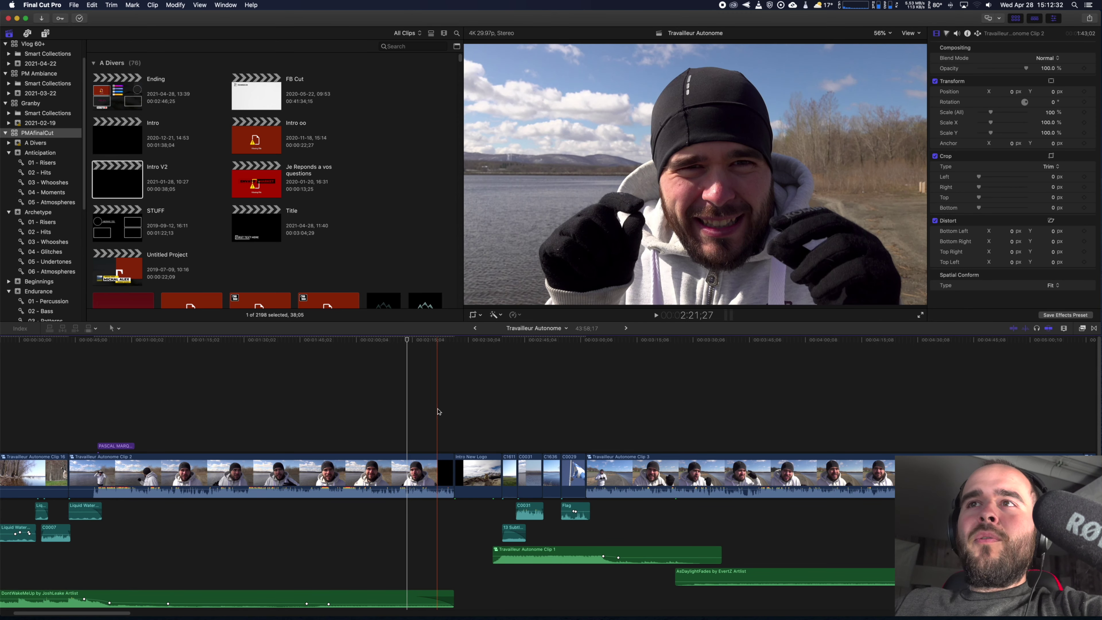
scroll(438, 411, down, 3)
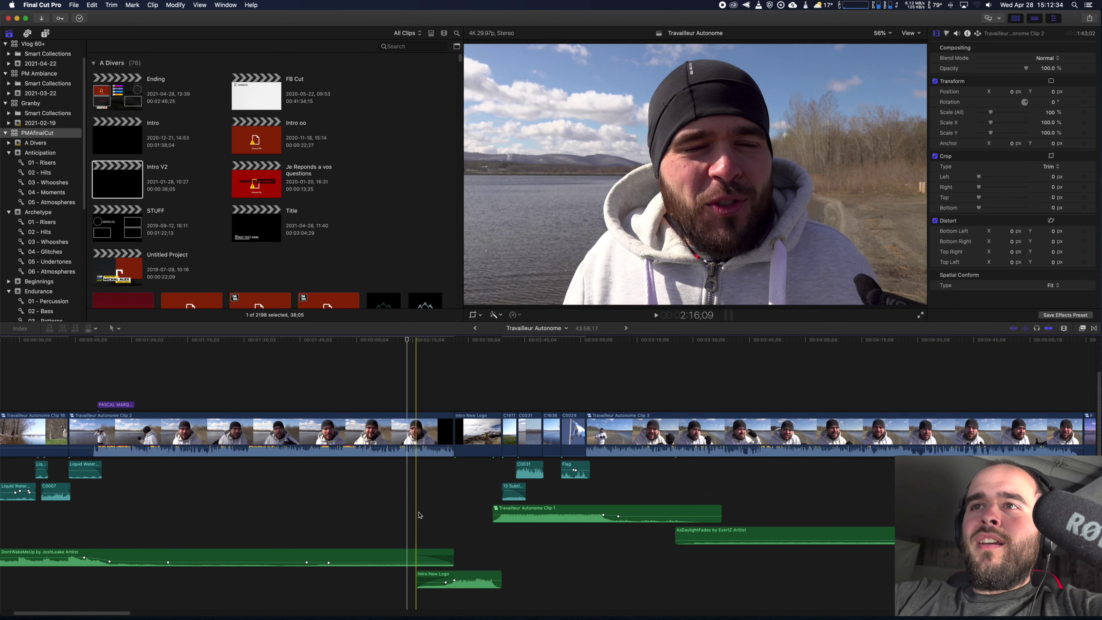
key(space)
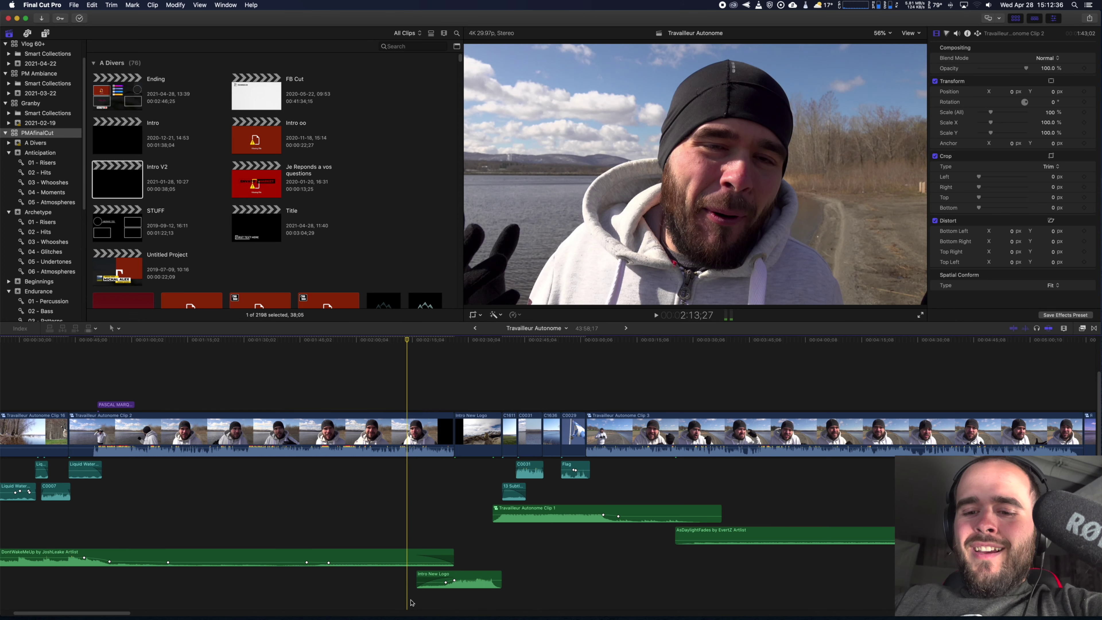
key(XF86AudioMute)
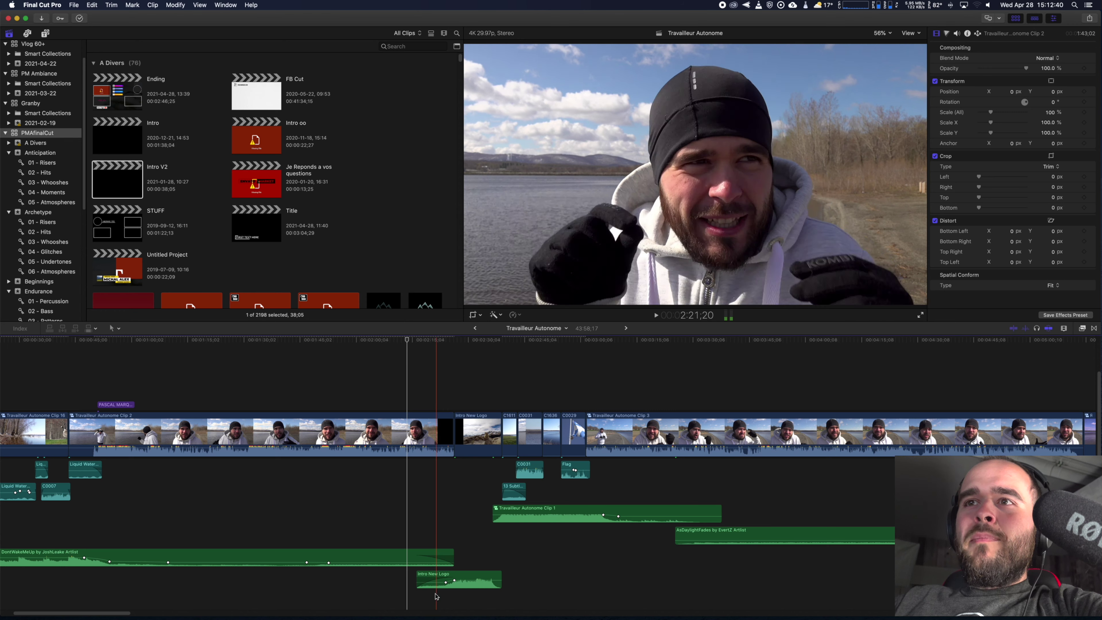
key(XF86AudioMute)
key(space)
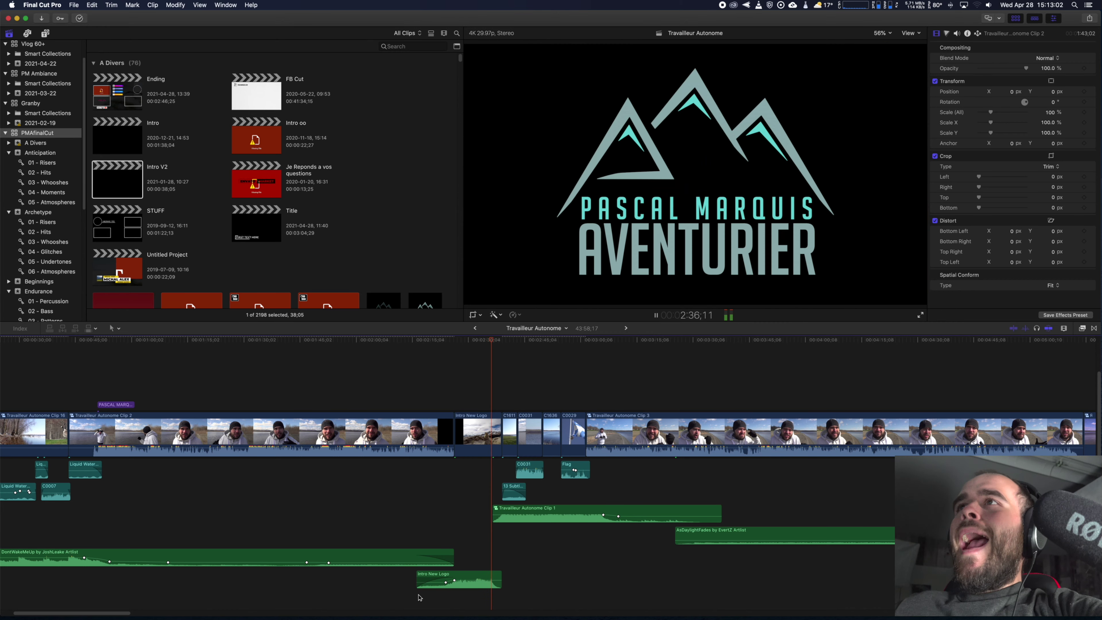
key(space)
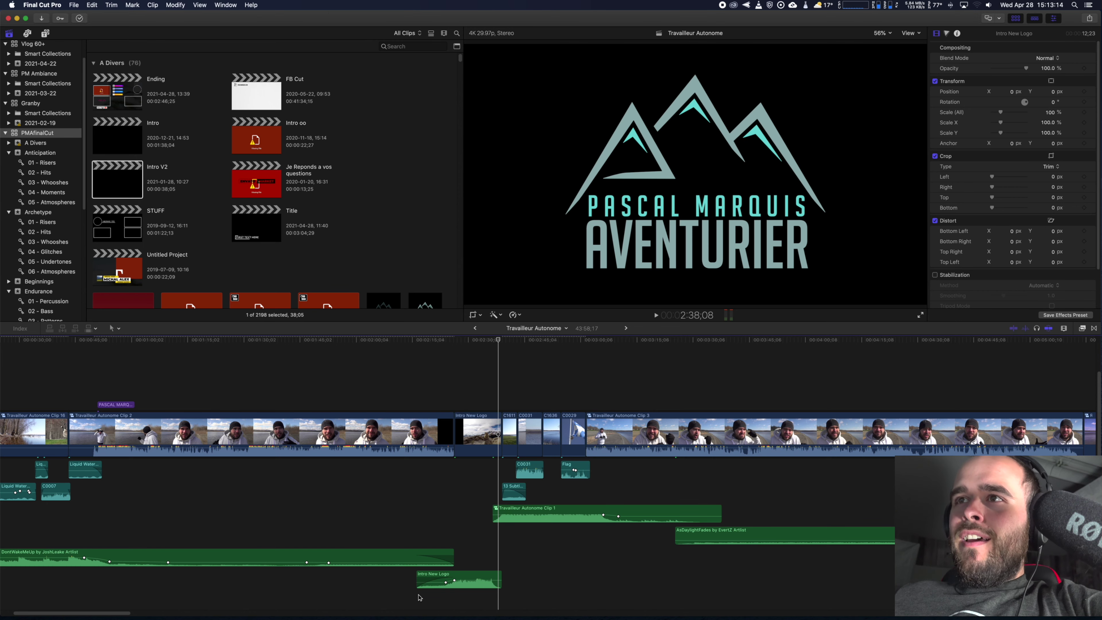
Examine how the Intro New Logo music overlaps the Travailleur Autonome Clip 1 music, play part of the logo intro and toggle audio skimming
key(super+equal)
key(super+equal)
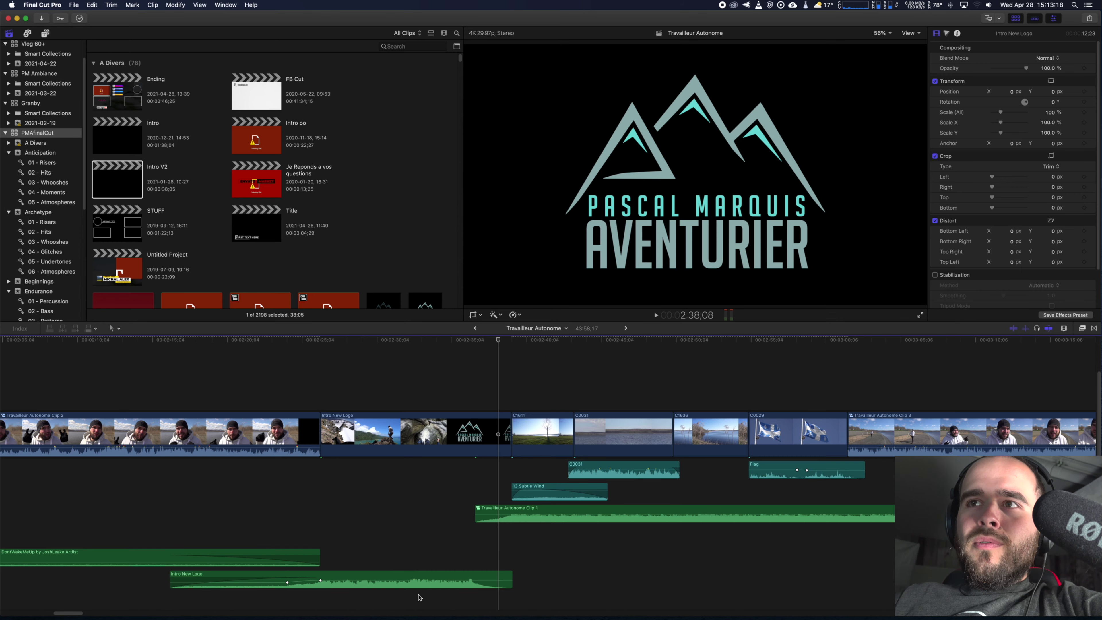
key(space)
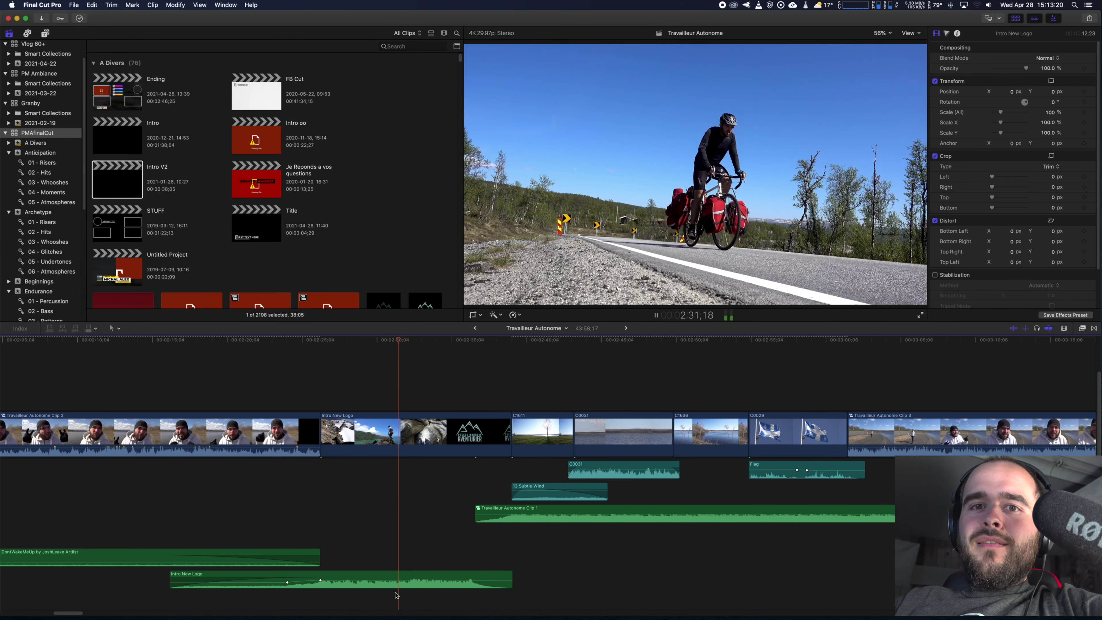
key(space)
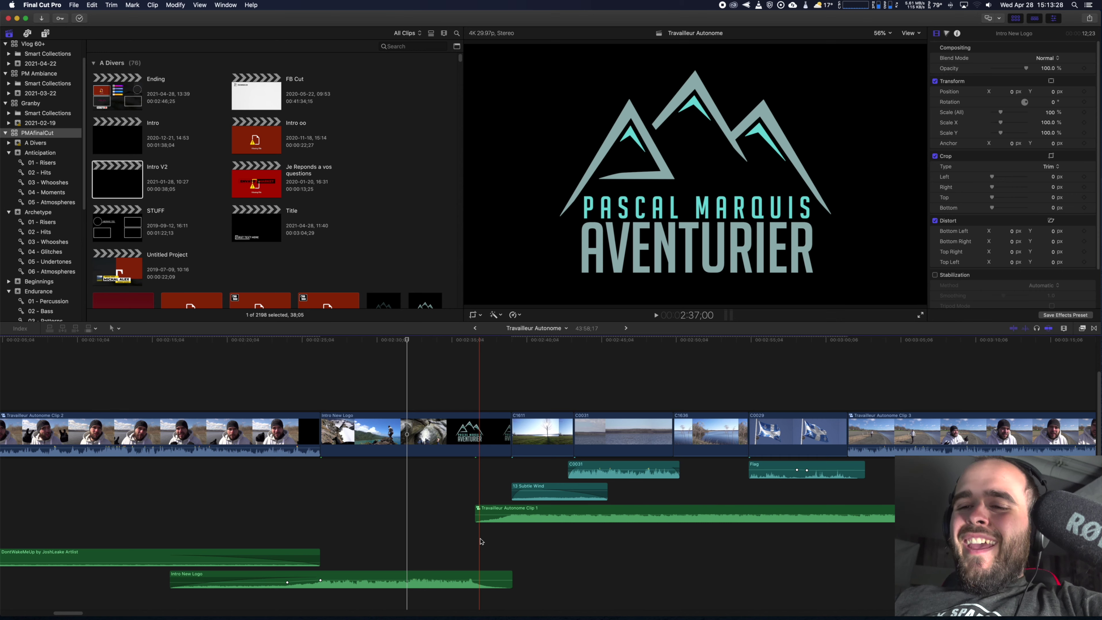
key(shift+s)
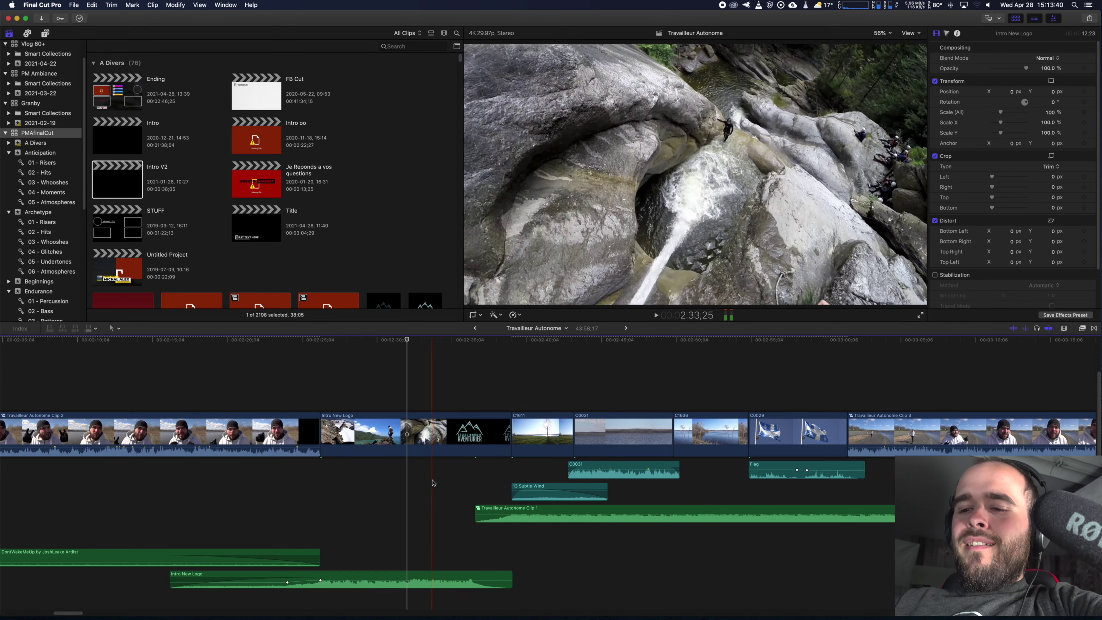
Lower the system volume and play from the logo intro through the landscape shots into the start of Travailleur Autonome Clip 3
key(XF86AudioLowerVolume)
key(space)
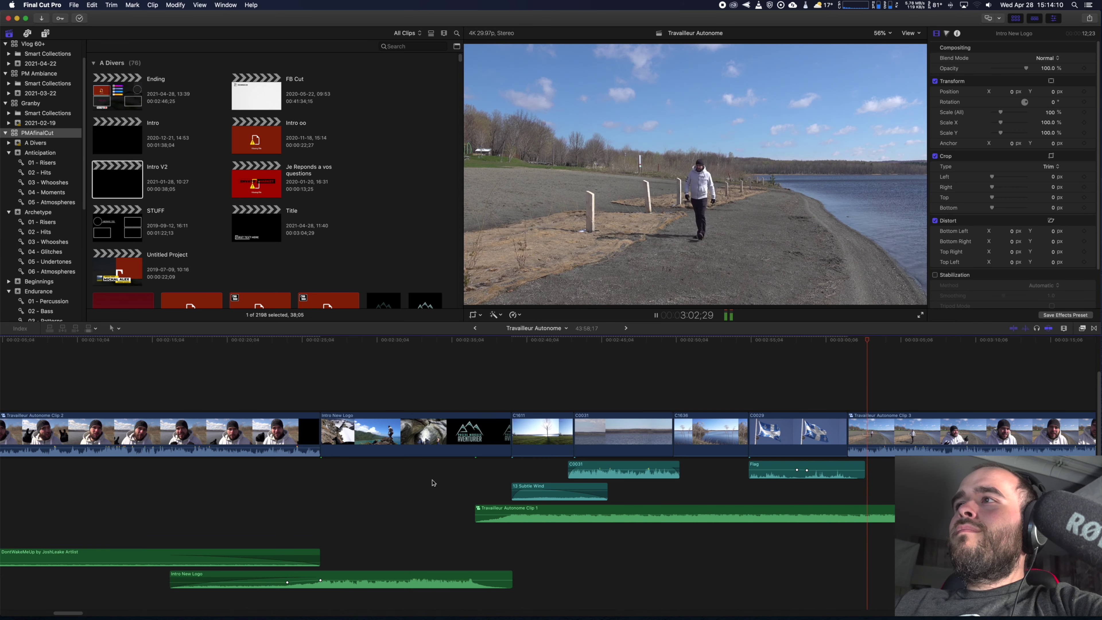
key(space)
Open the Travailleur Autonome Clip 1 music compound clip to view its contents and return to the main timeline
key(shift+z)
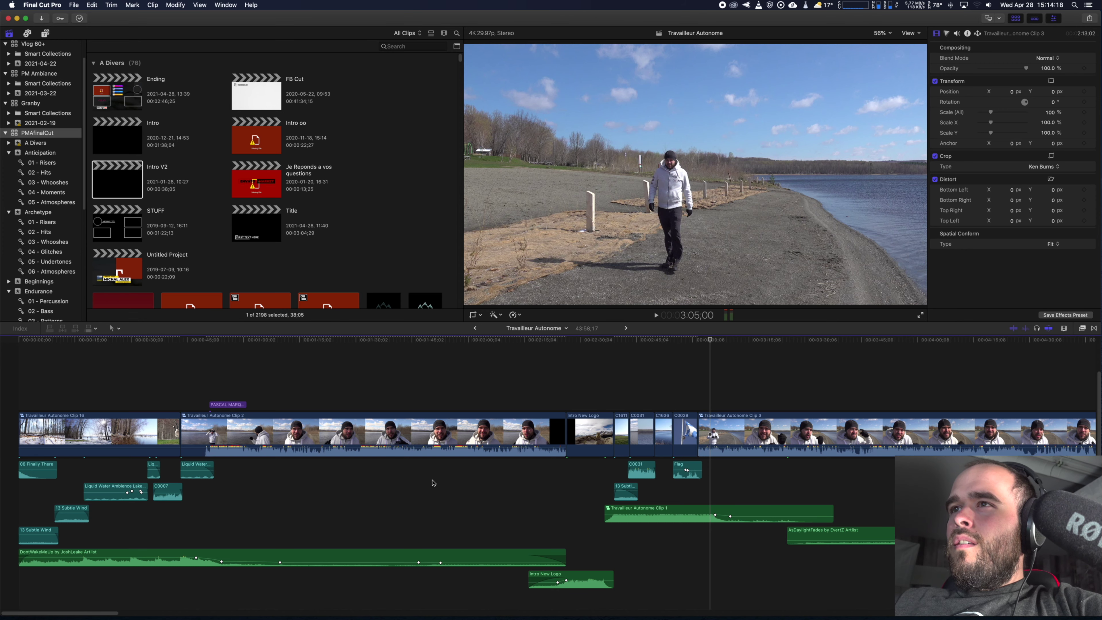
double_click(693, 513)
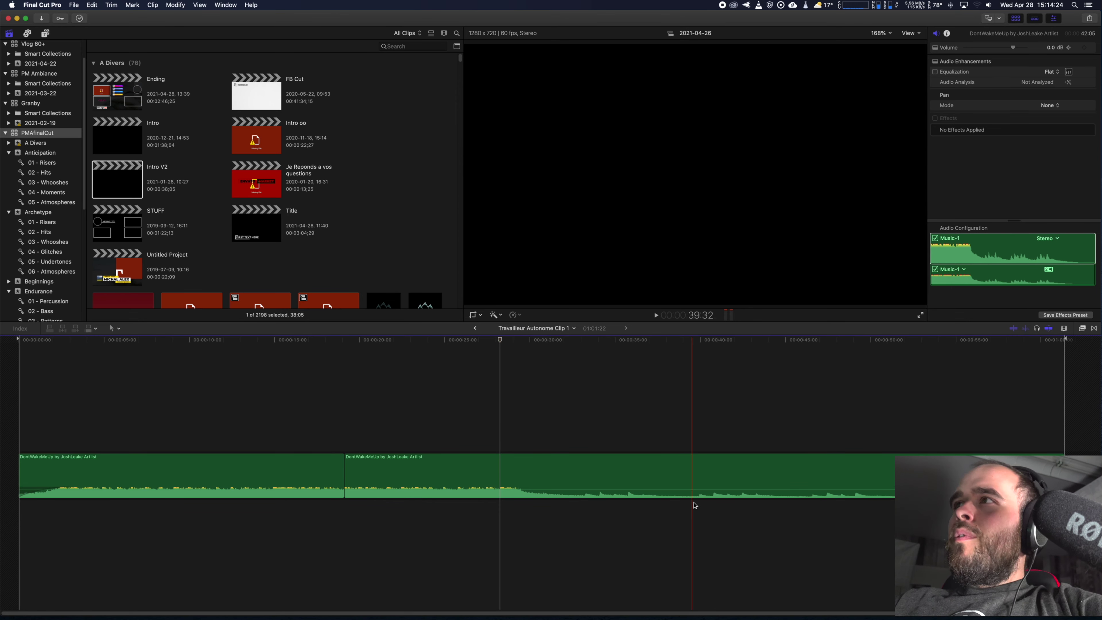
click(474, 328)
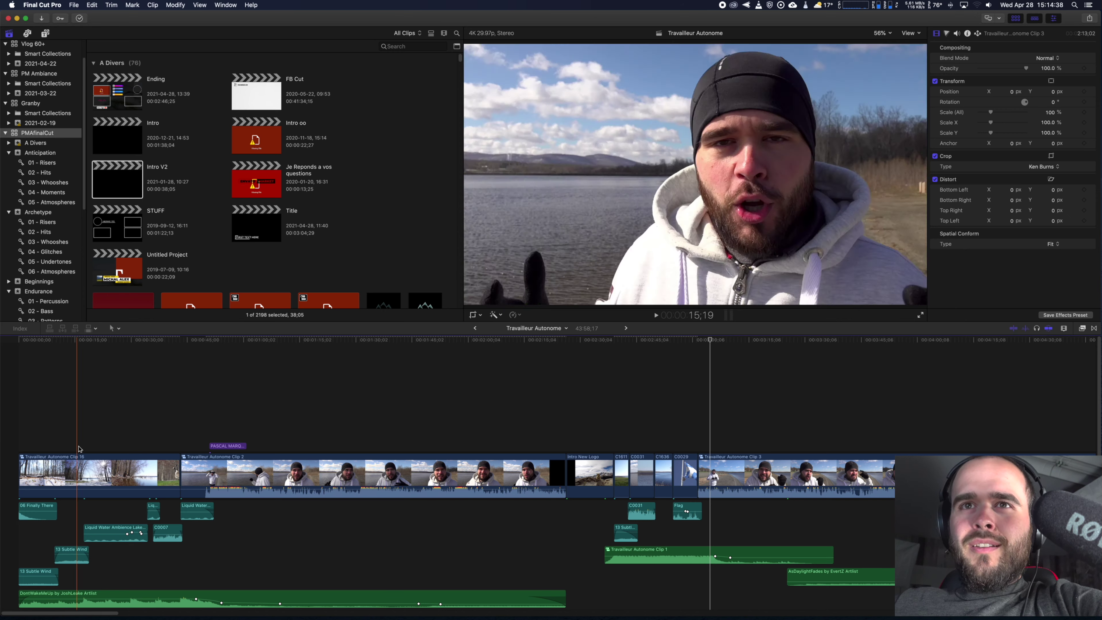
Play a short part of the opening Clip 16 and of the C0031 lake shot to compare their music
key(space)
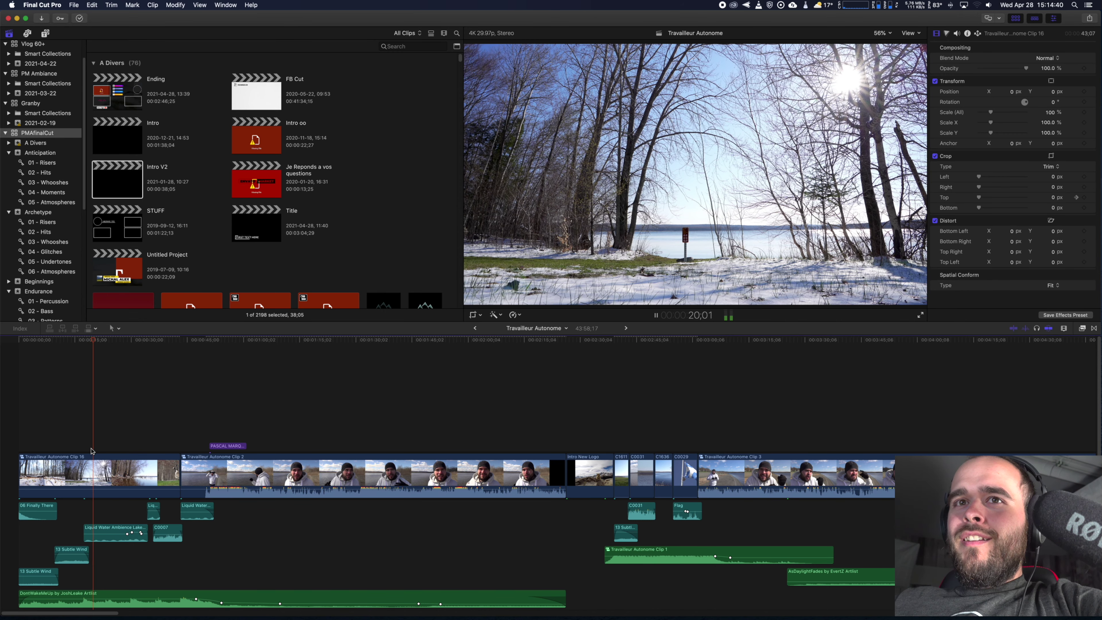
key(space)
key(space)
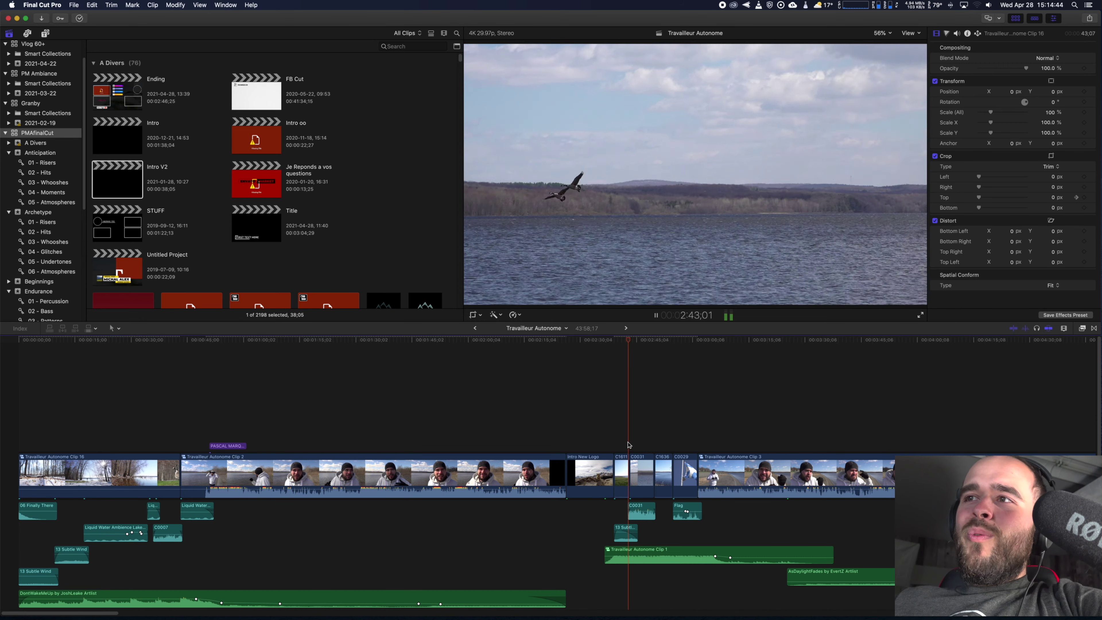
key(space)
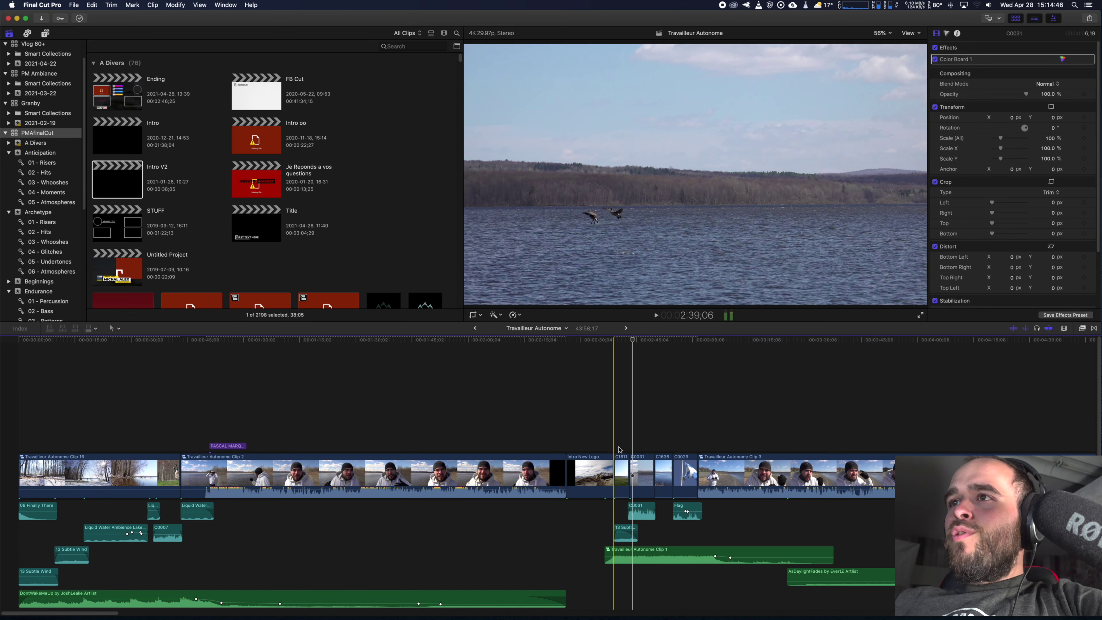
Reopen the Travailleur Autonome Clip 1 compound clip and play across the cut between its two DontWakeMeUp music pieces
drag(619, 446, 680, 465)
click(659, 550)
double_click(658, 551)
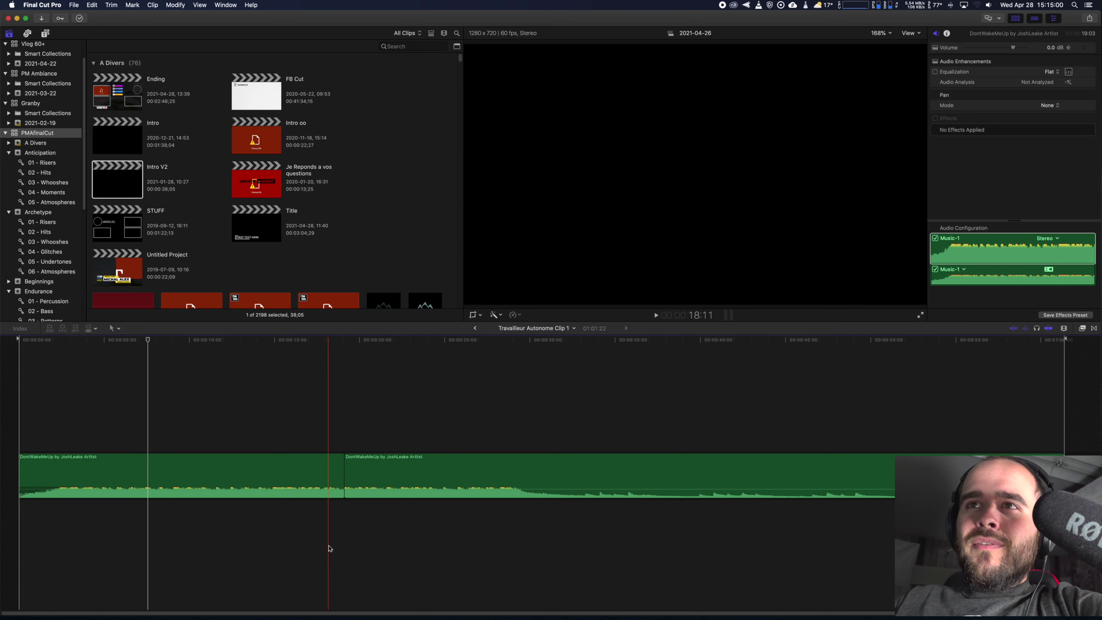
key(space)
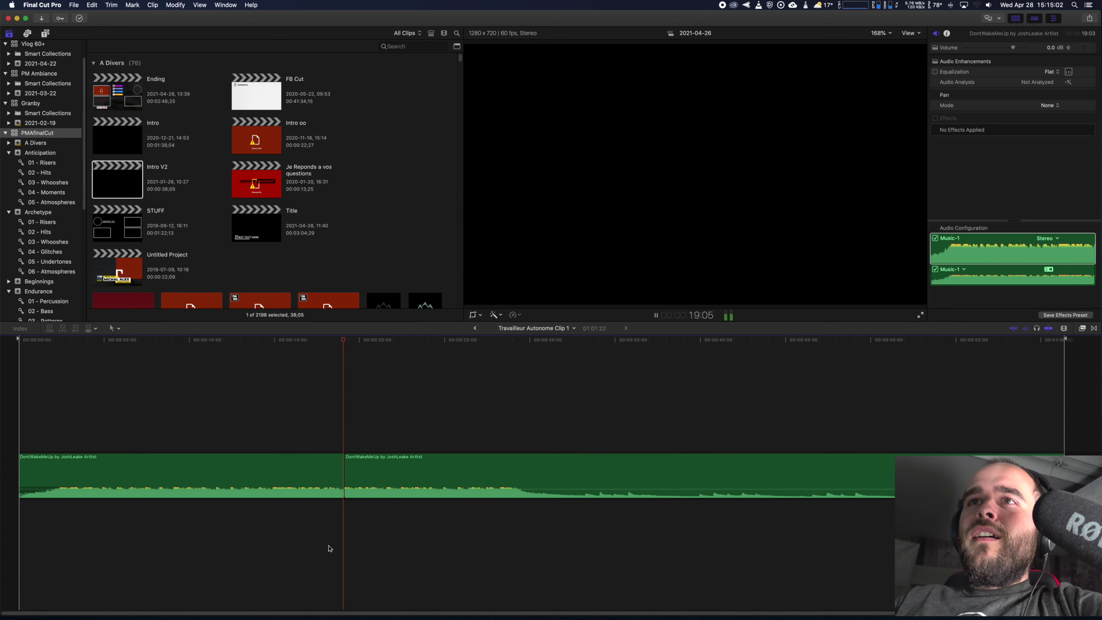
key(space)
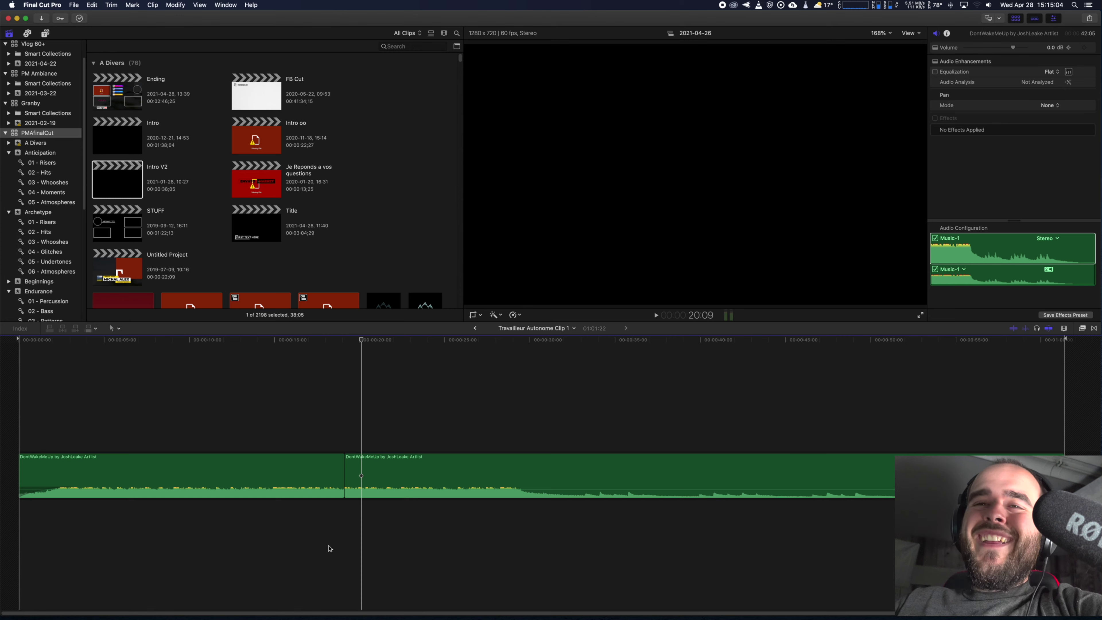
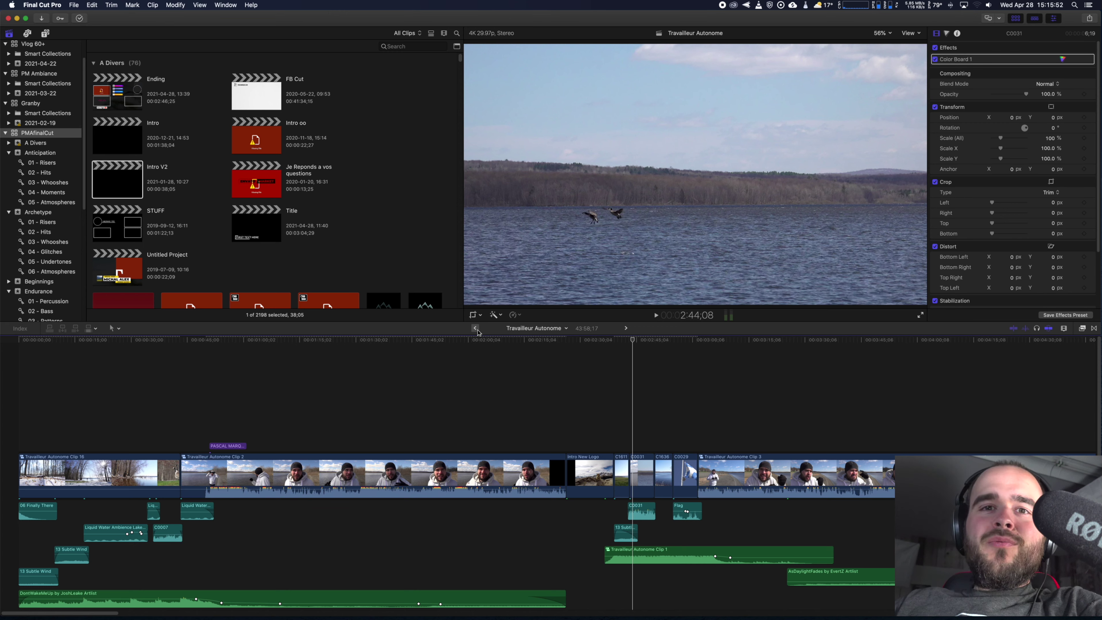
Play the start of Travailleur Autonome Clip 3 in the main timeline, where the Clip 1 music is lowered
click(700, 395)
key(space)
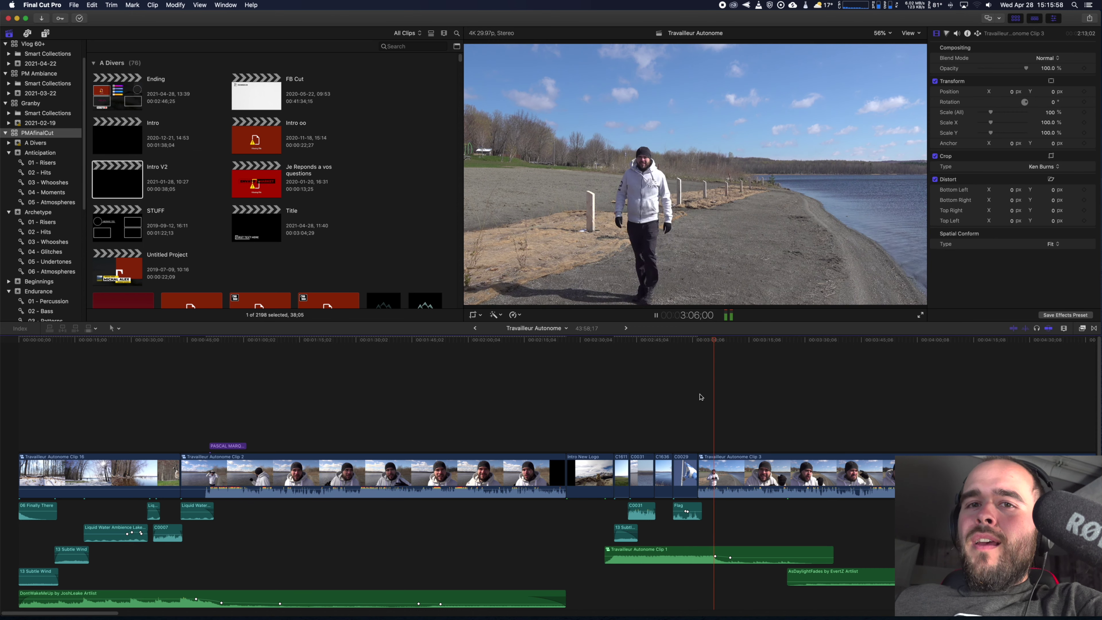
key(space)
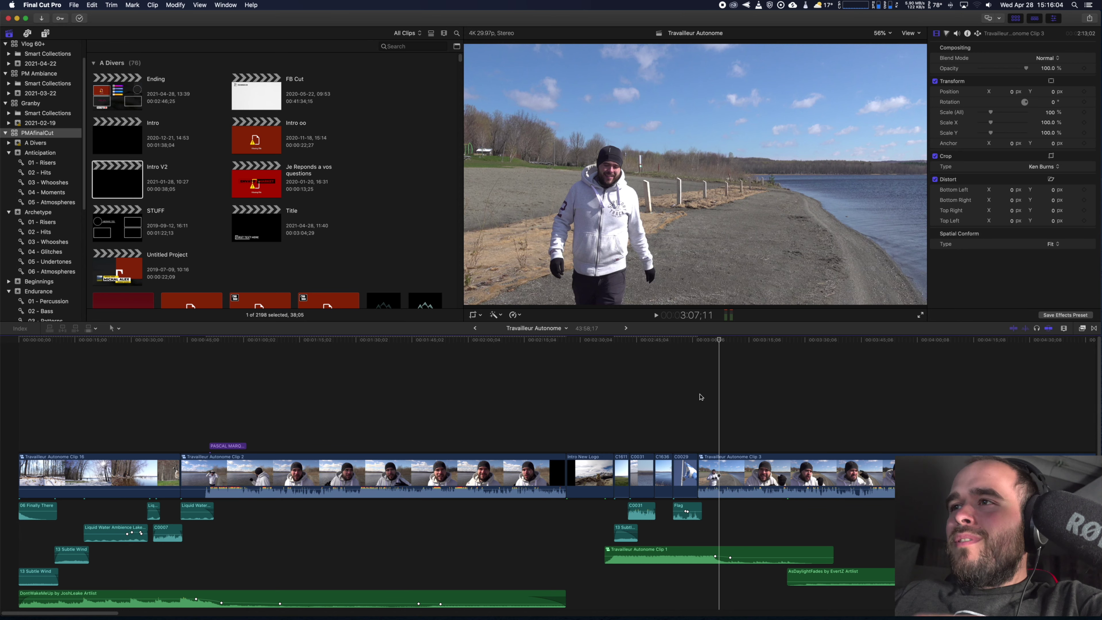
Play Travailleur Autonome Clip 3 where the AsDaylightFades music begins and again near the middle of the clip
scroll(728, 401, right, 5)
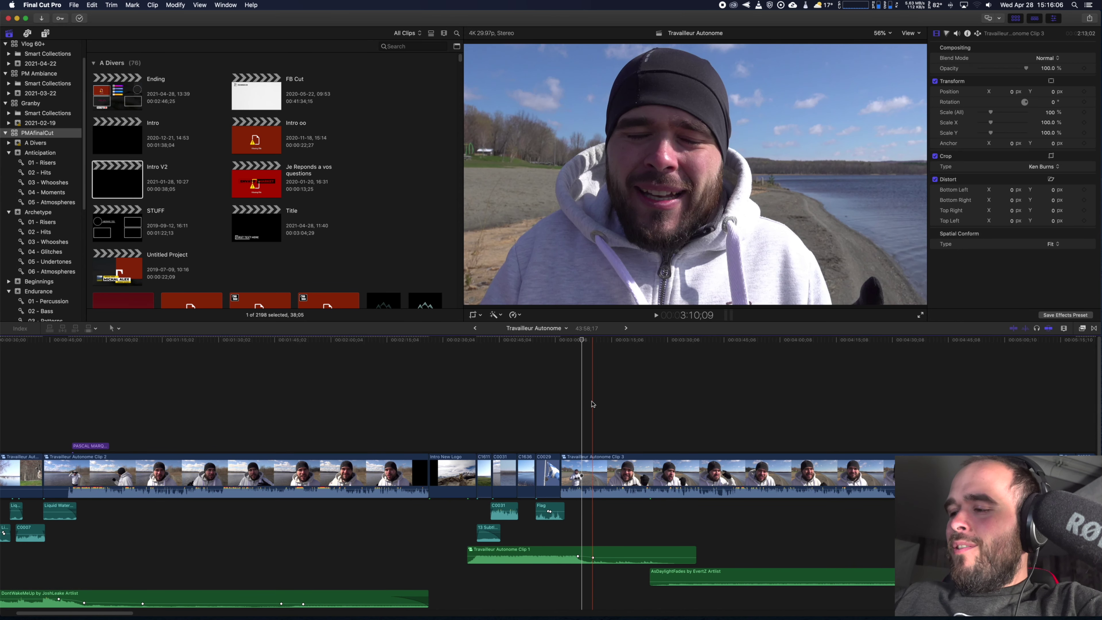
key(super+minus)
key(space)
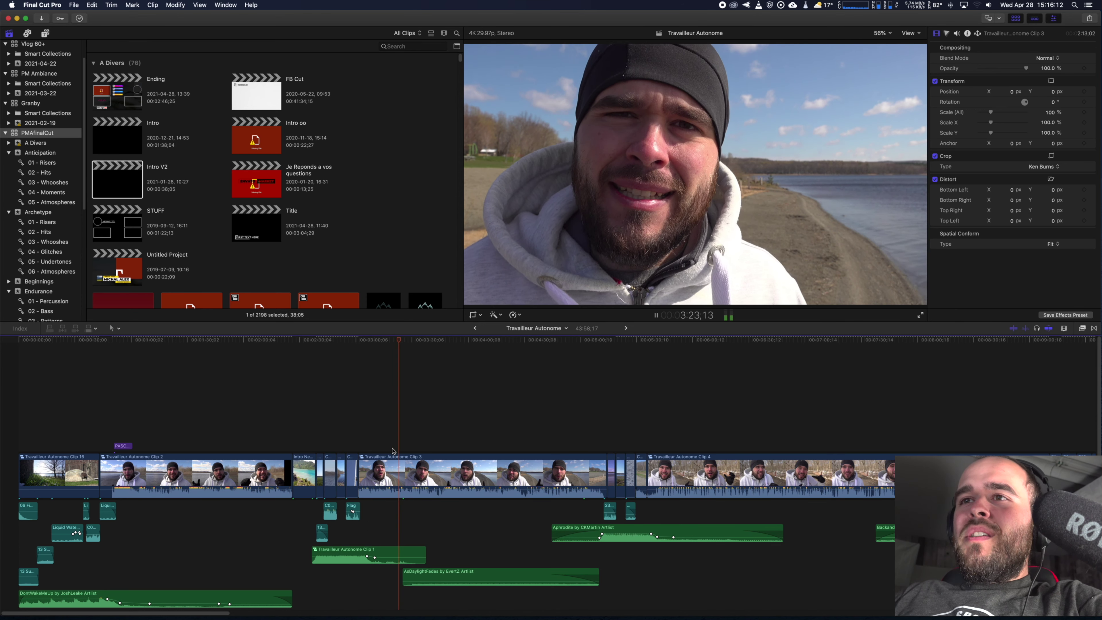
click(464, 445)
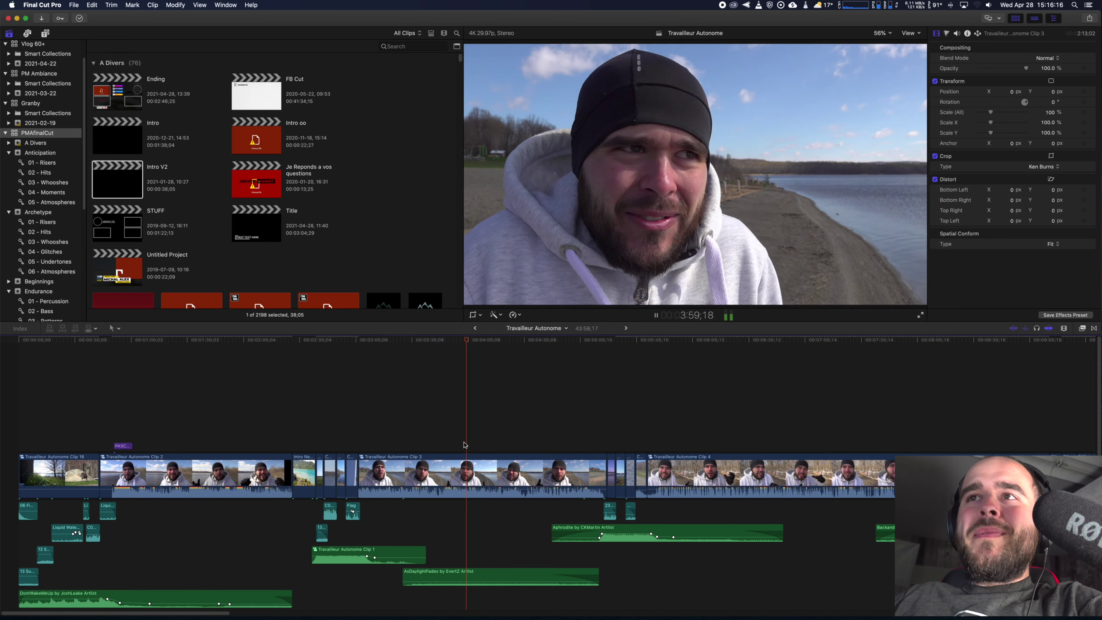
Disable Travailleur Autonome Clip 3 during playback to hear the background music alone, and enable it again
click(464, 463)
key(v)
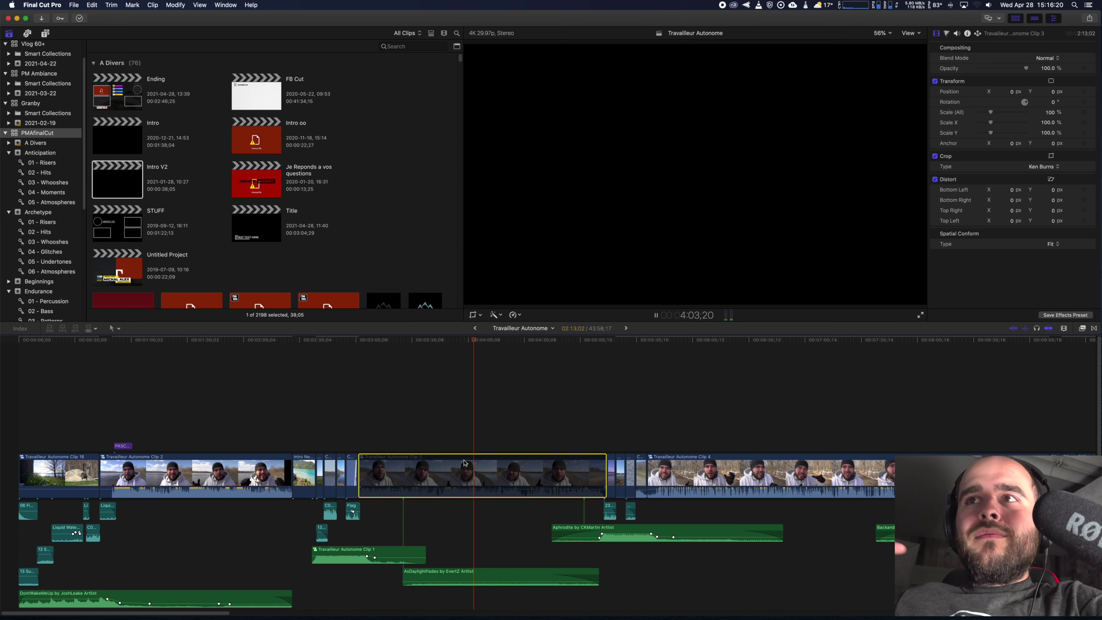
key(v)
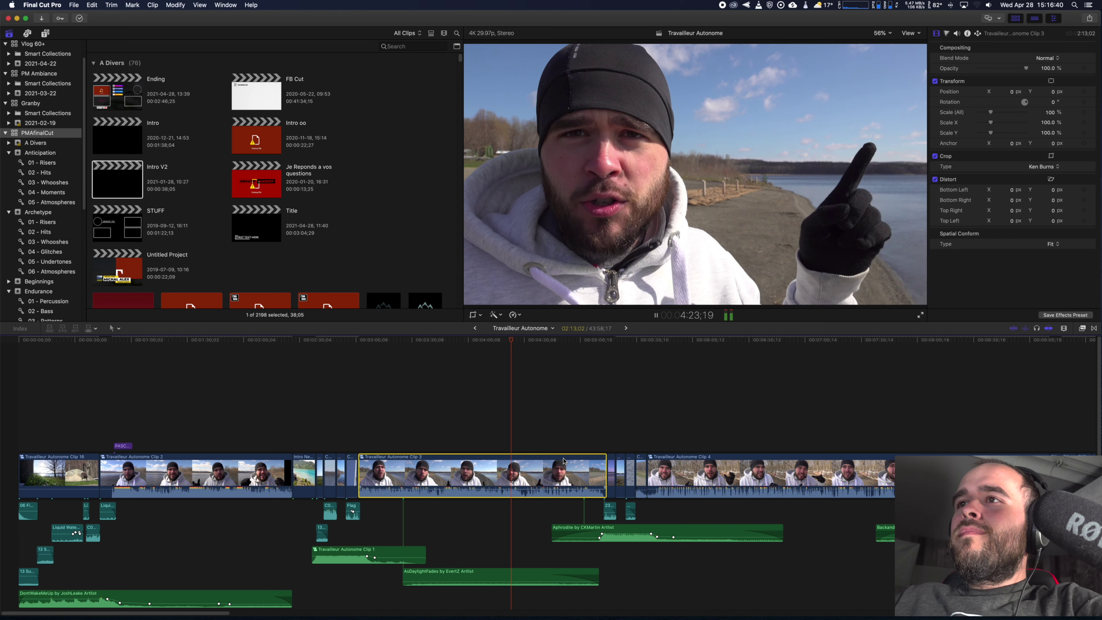
Play the end of Travailleur Autonome Clip 3 and examine the overlap between the AsDaylightFades and Aphrodite music clips
key(space)
key(h)
drag(600, 437, 283, 423)
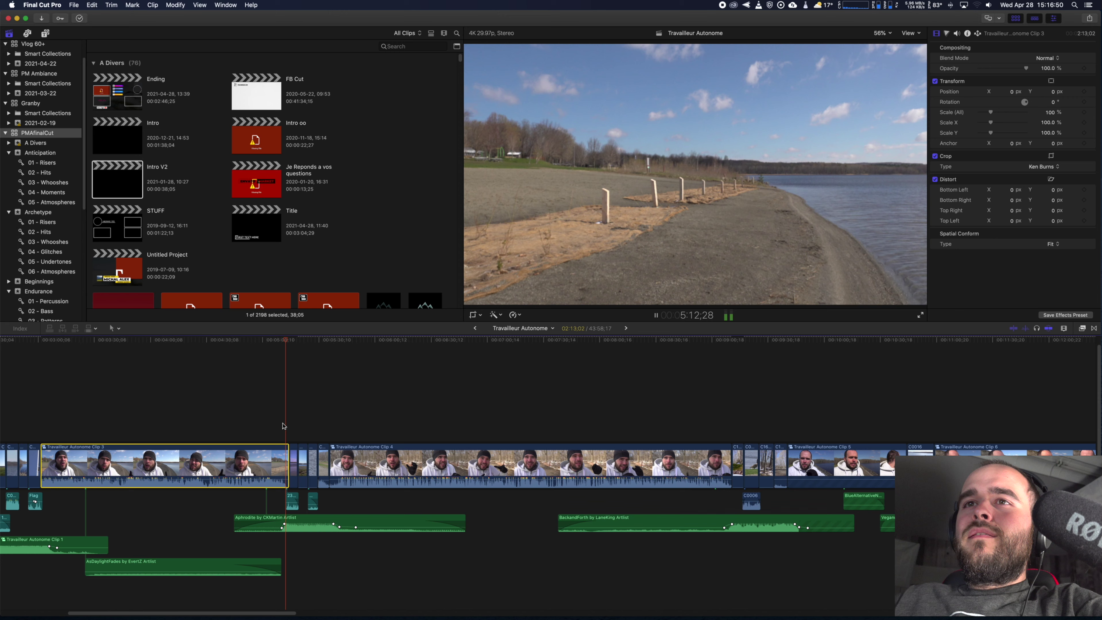
key(space)
key(super+equal)
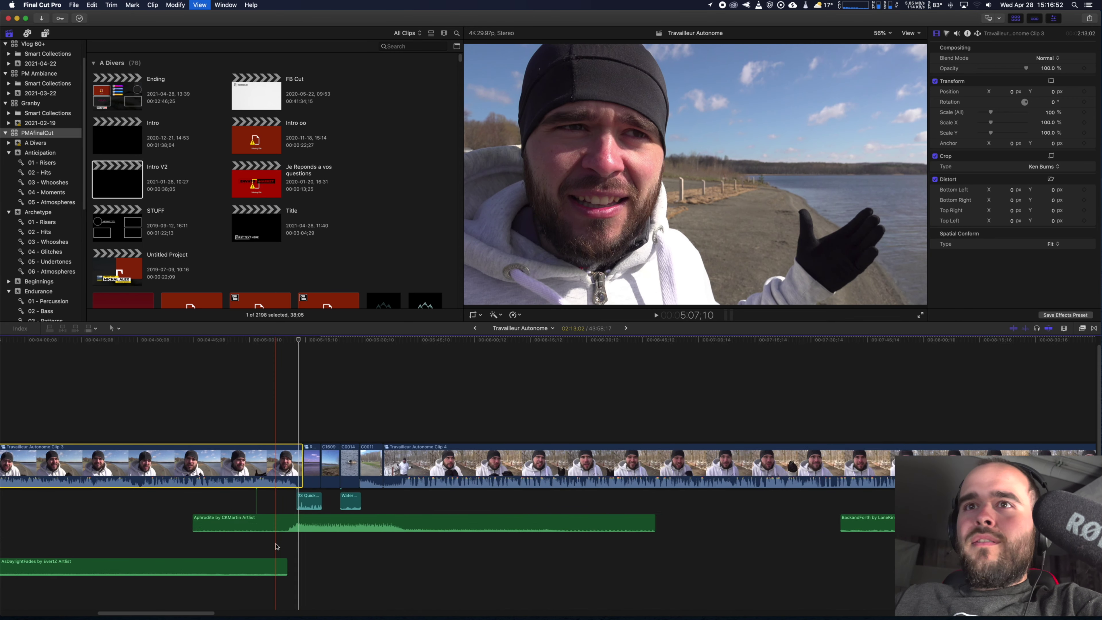
key(super+equal)
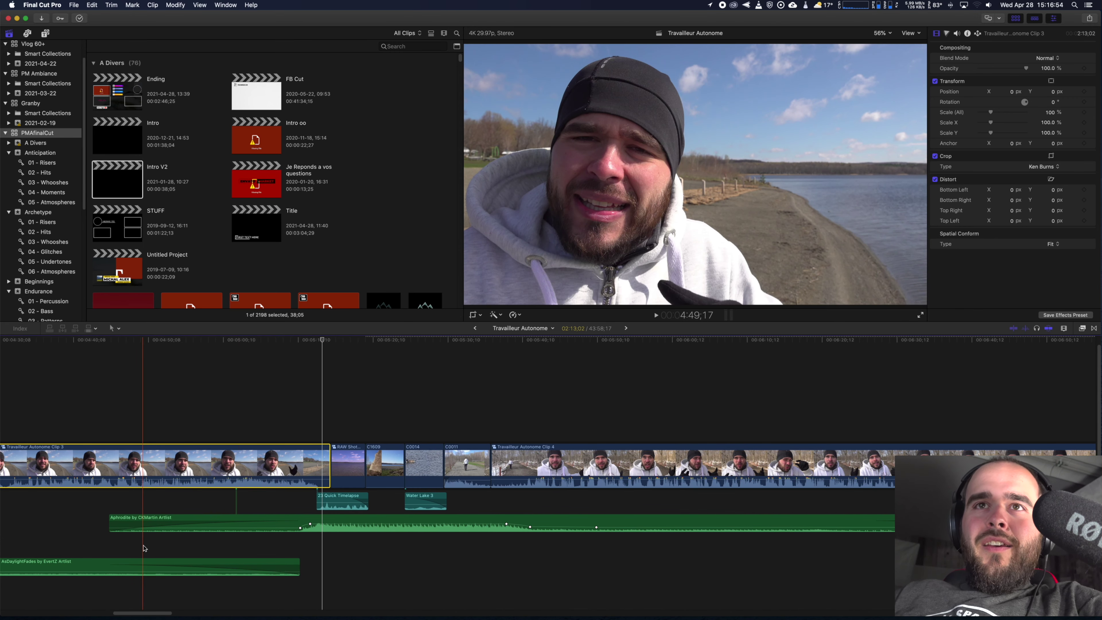
Select the volume keyframes bounding Aphrodite's loud section, play briefly just before the first one, and lower the system volume
key(XF86AudioMute)
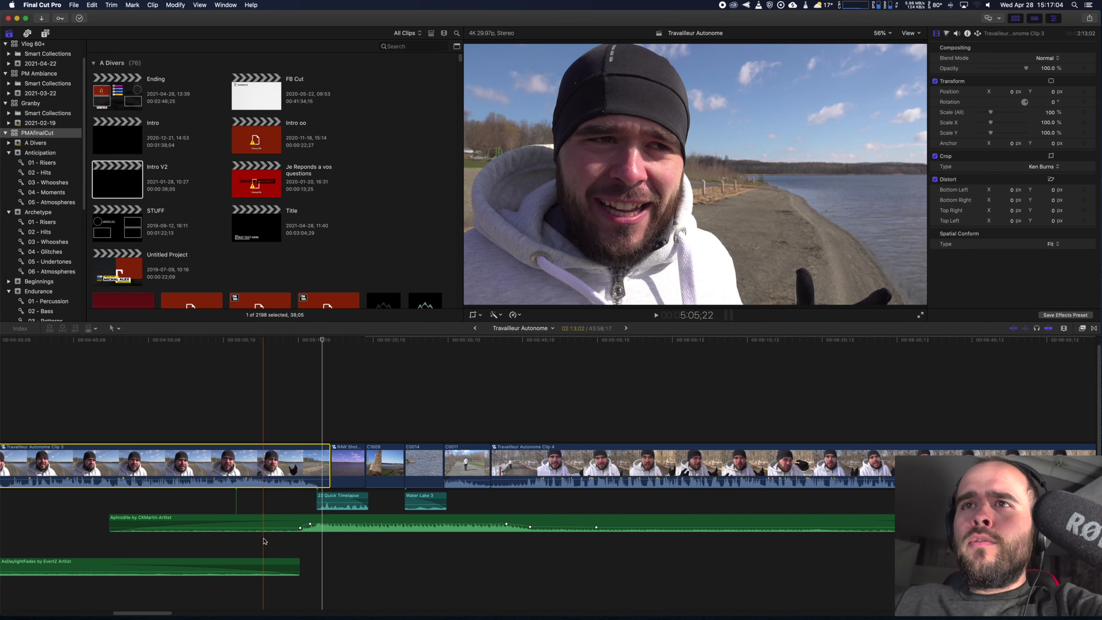
drag(310, 524, 322, 525)
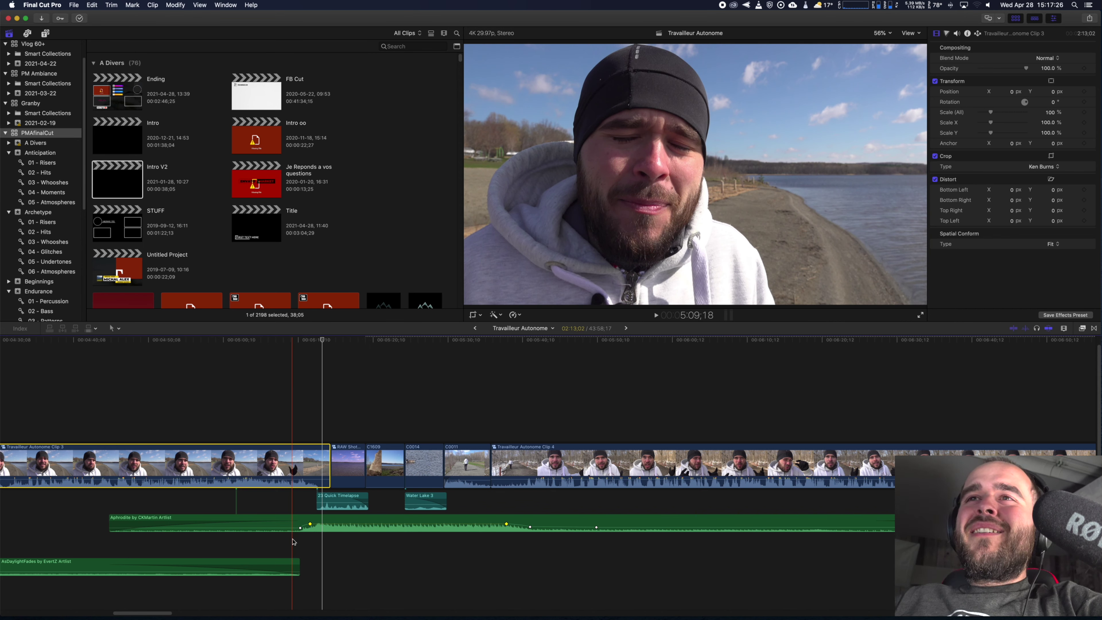
key(space)
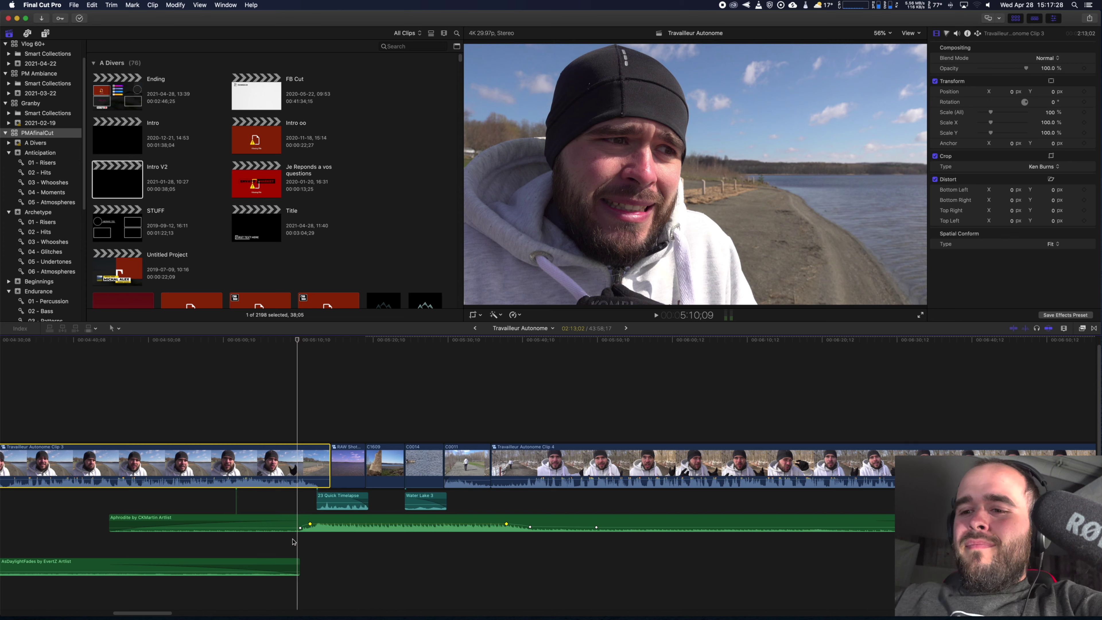
key(XF86AudioLowerVolume)
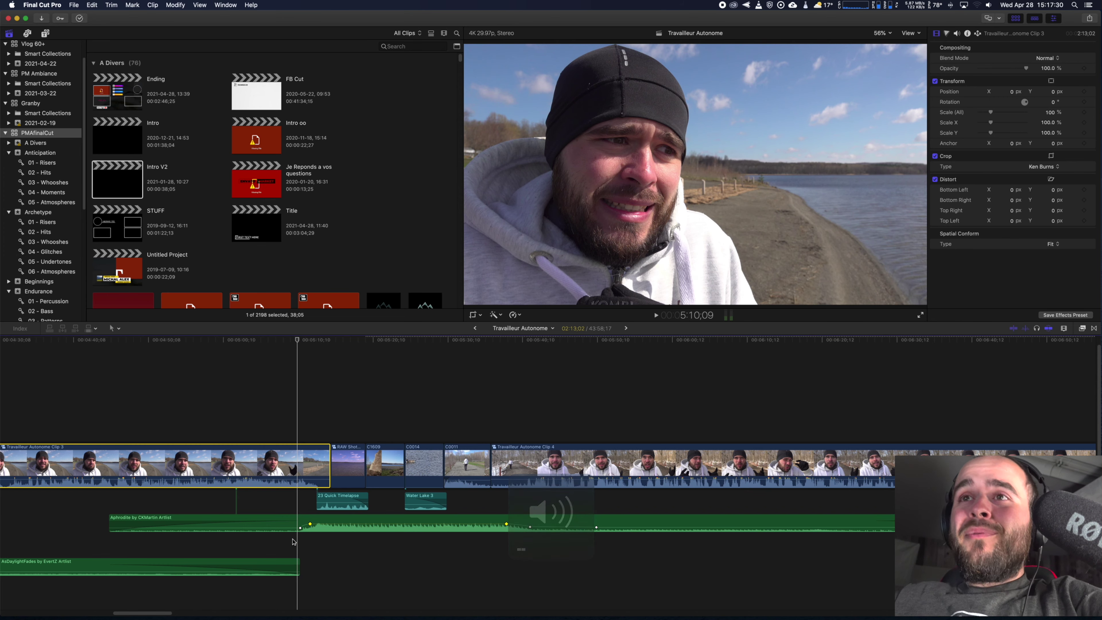
Play the end of Travailleur Autonome Clip 3 through the keyframes where the Aphrodite music gets louder, replaying that passage
key(space)
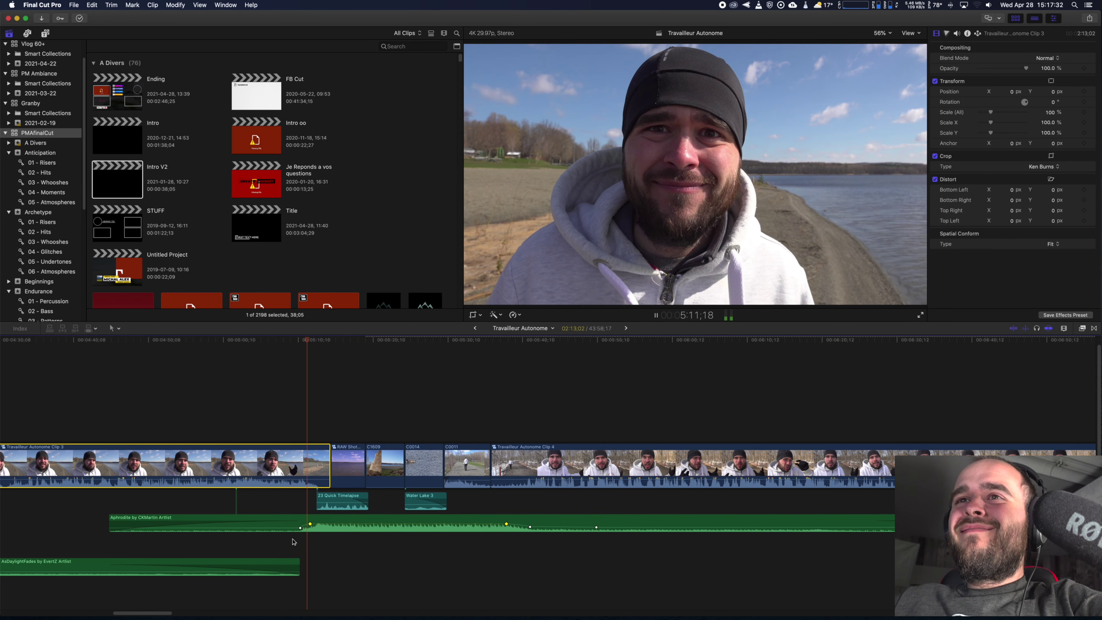
key(space)
key(j)
key(space)
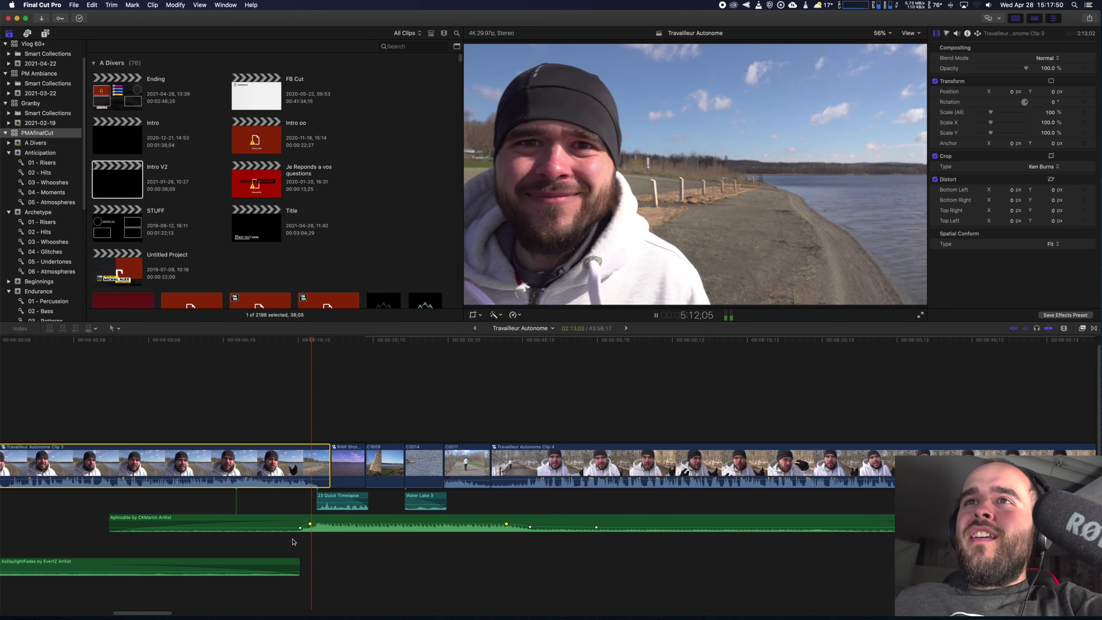
Open Travailleur Autonome Clip 3, examine the retiming of its last C0010 clip, and return to the Travailleur Autonome timeline
double_click(302, 461)
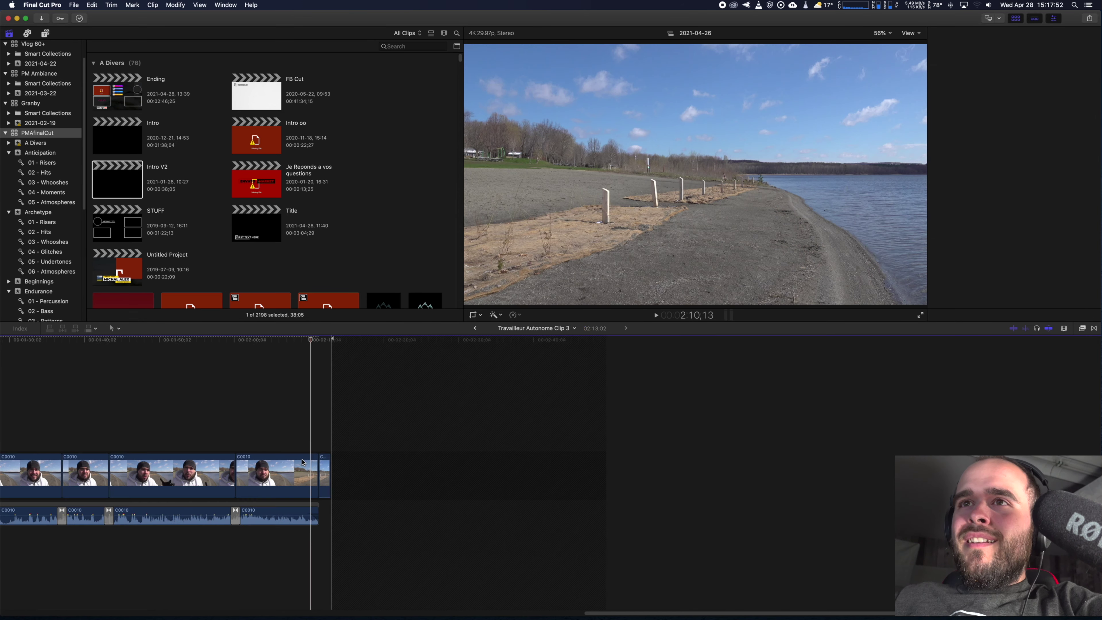
click(326, 473)
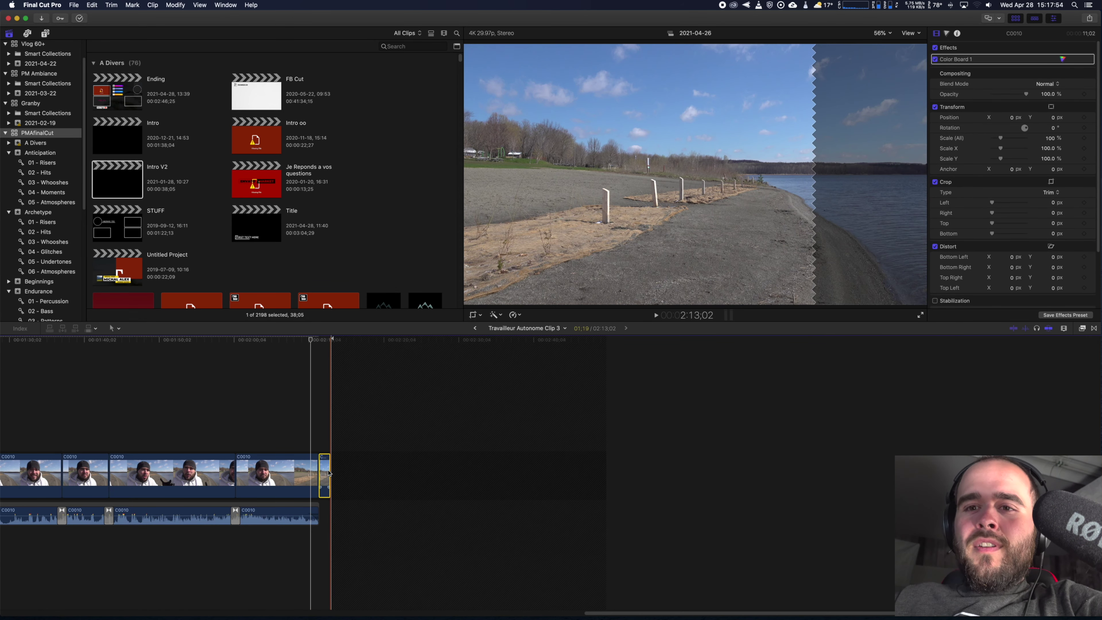
key(super+r)
key(super+equal)
key(super+equal)
key(super+equal)
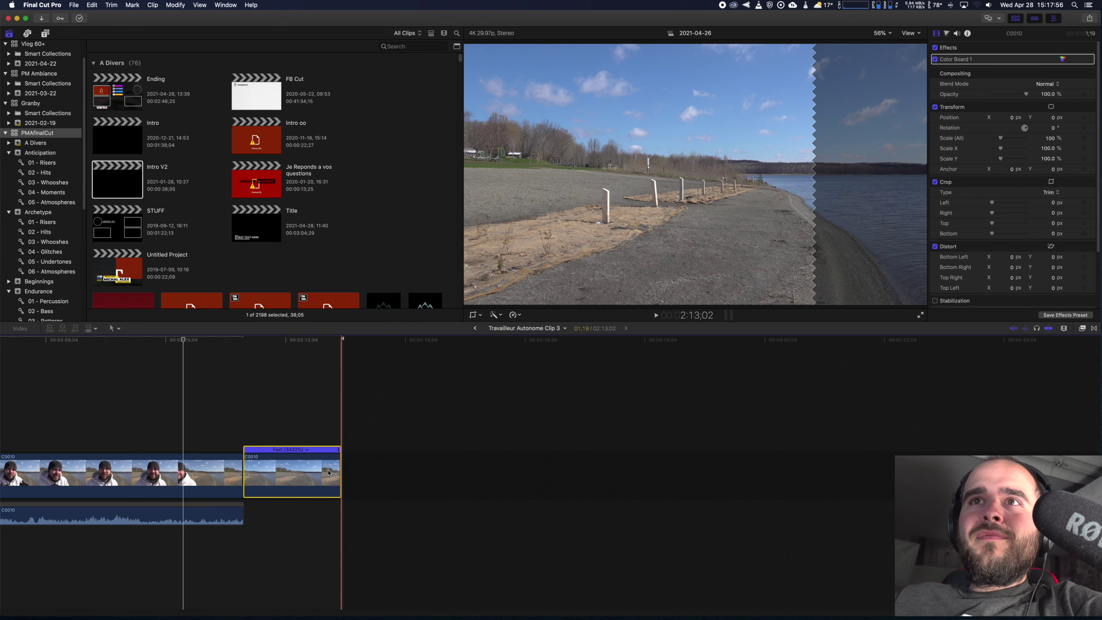
click(475, 331)
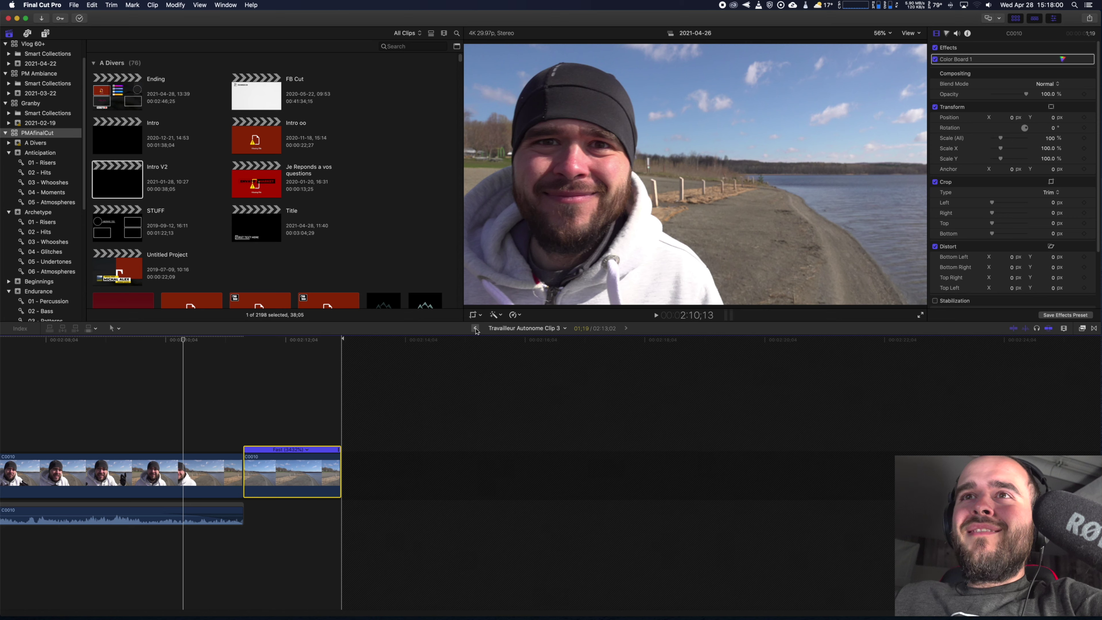
click(475, 330)
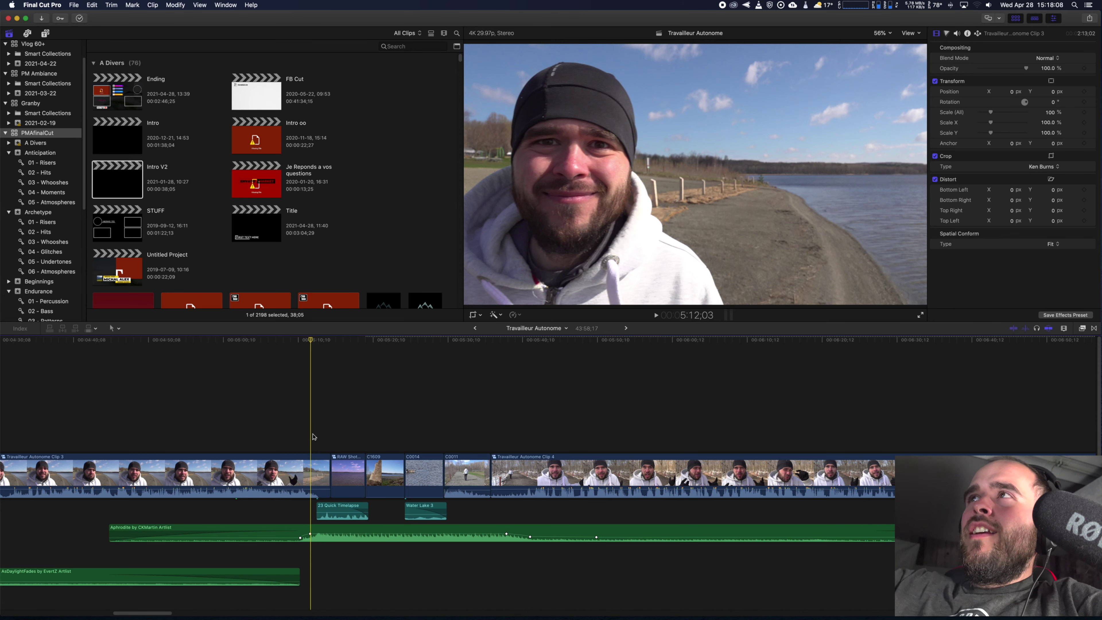
Play the landscape shots after Clip 3, with Water Lake 3 and the selected Aphrodite music, through into Travailleur Autonome Clip 4
key(space)
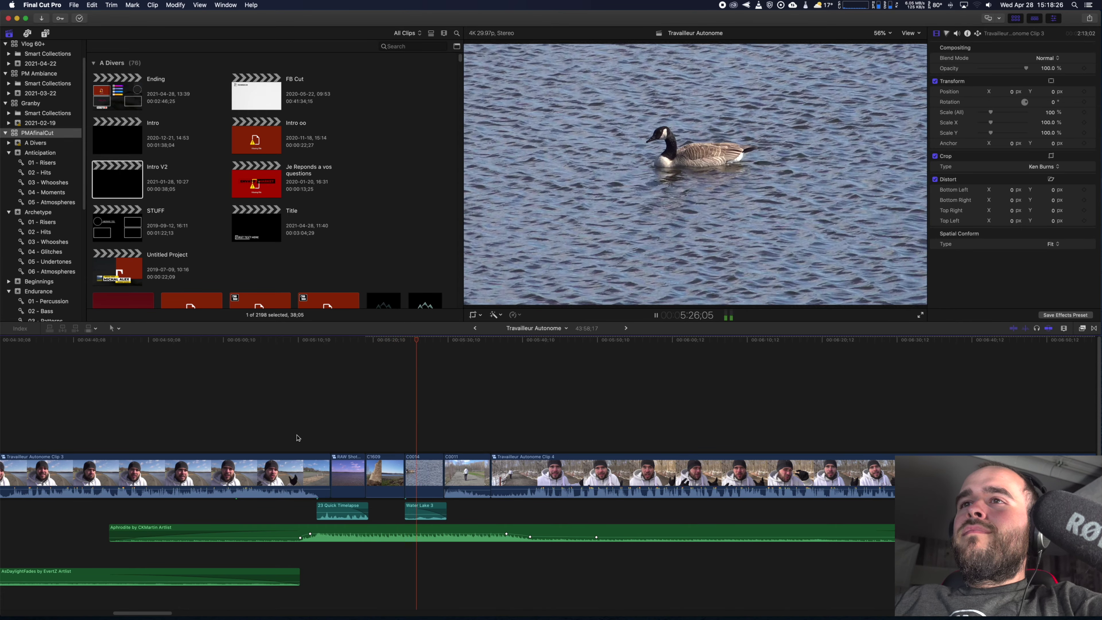
key(space)
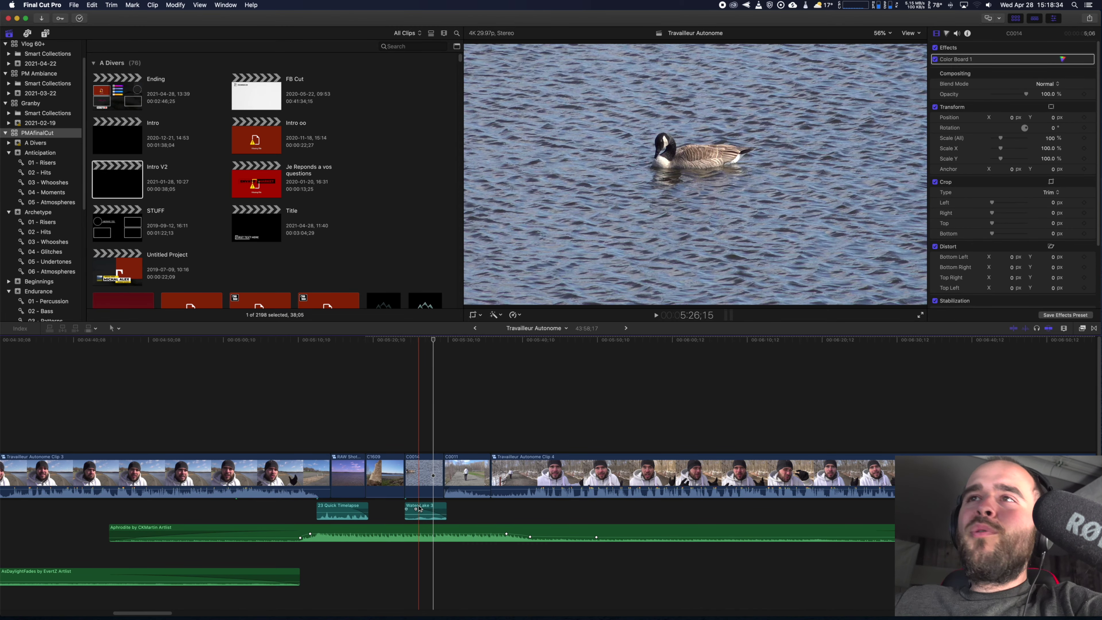
key(space)
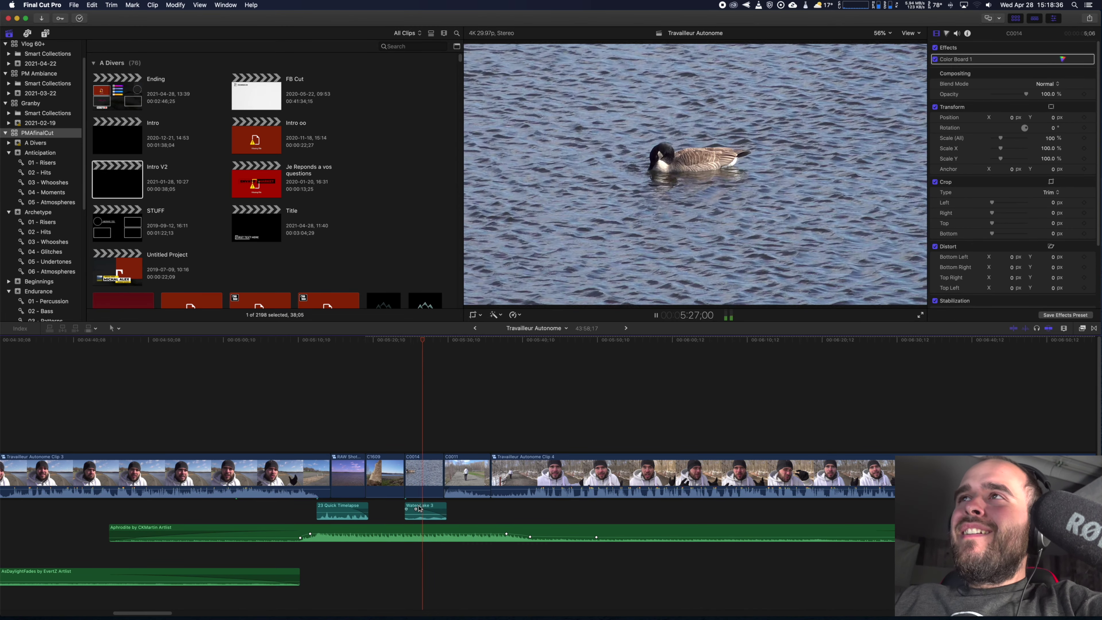
key(space)
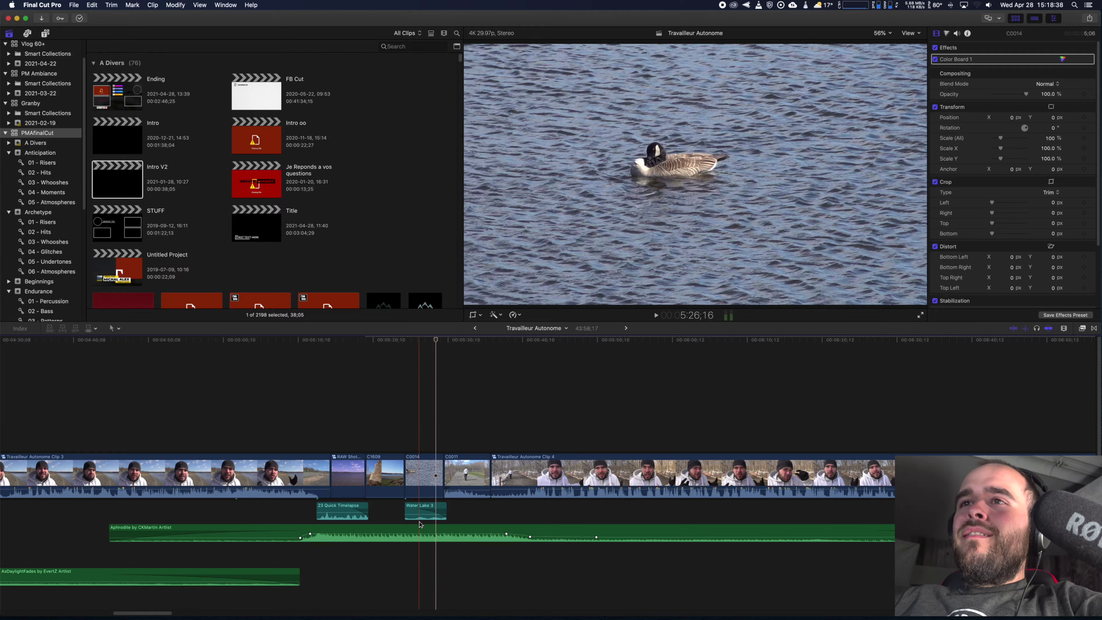
click(418, 527)
key(space)
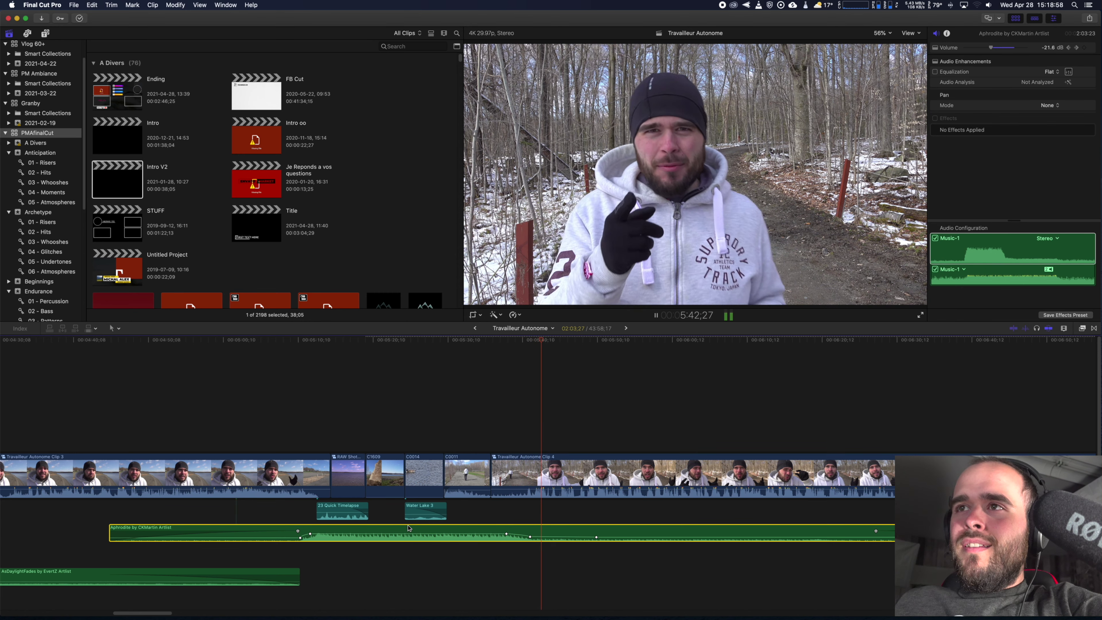
key(space)
Play the end of Travailleur Autonome Clip 4 and the forest shots after it, under the loud section of the BackandForth music
key(super+minus)
key(super+minus)
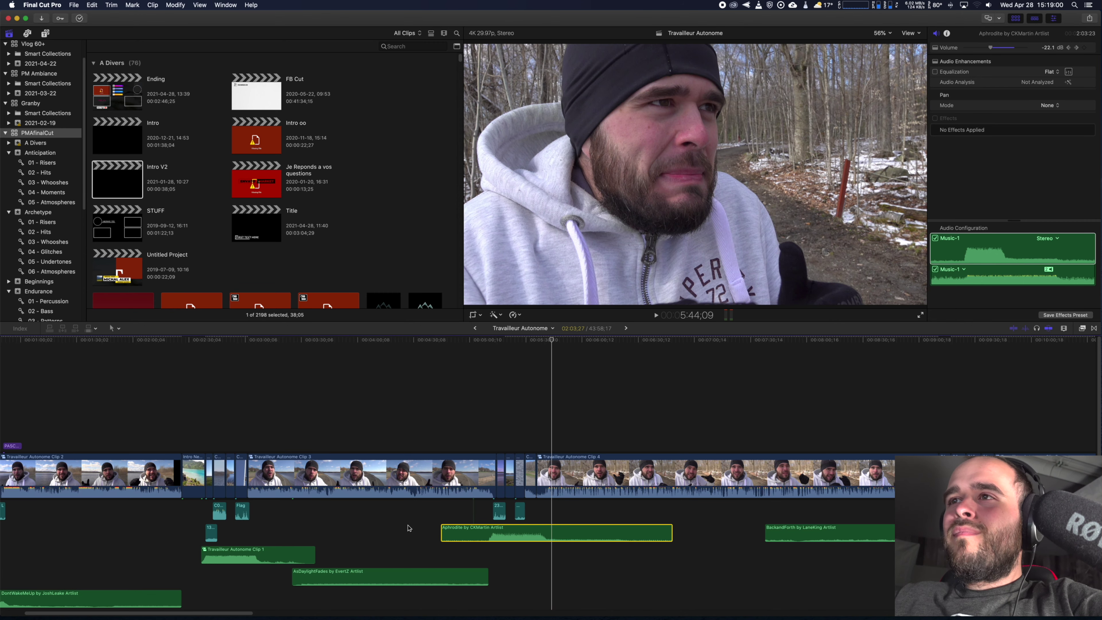
key(super+minus)
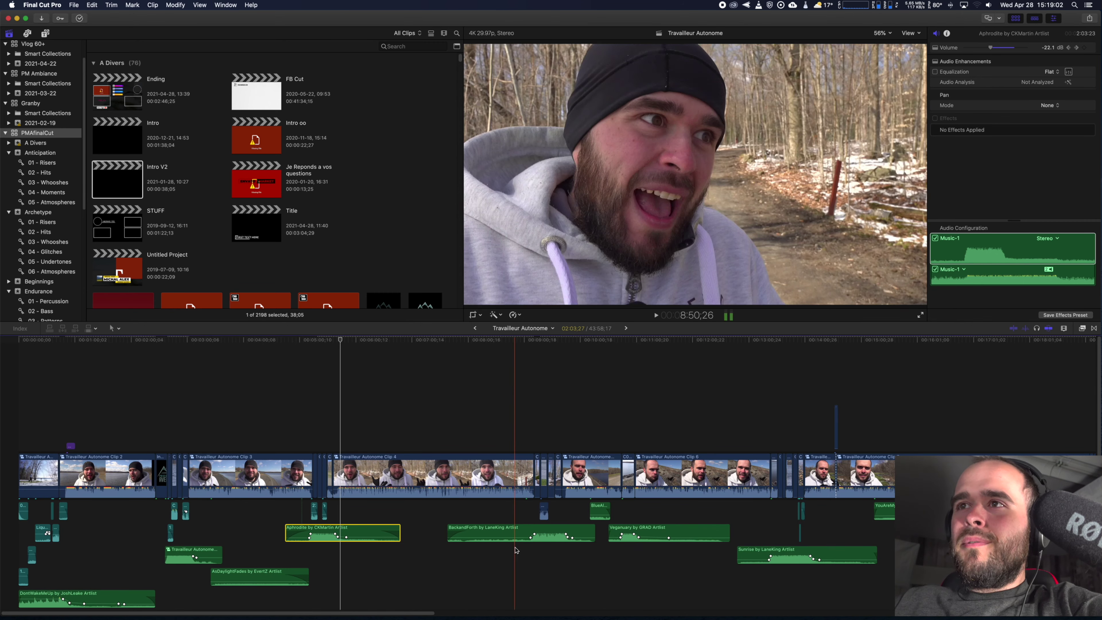
key(space)
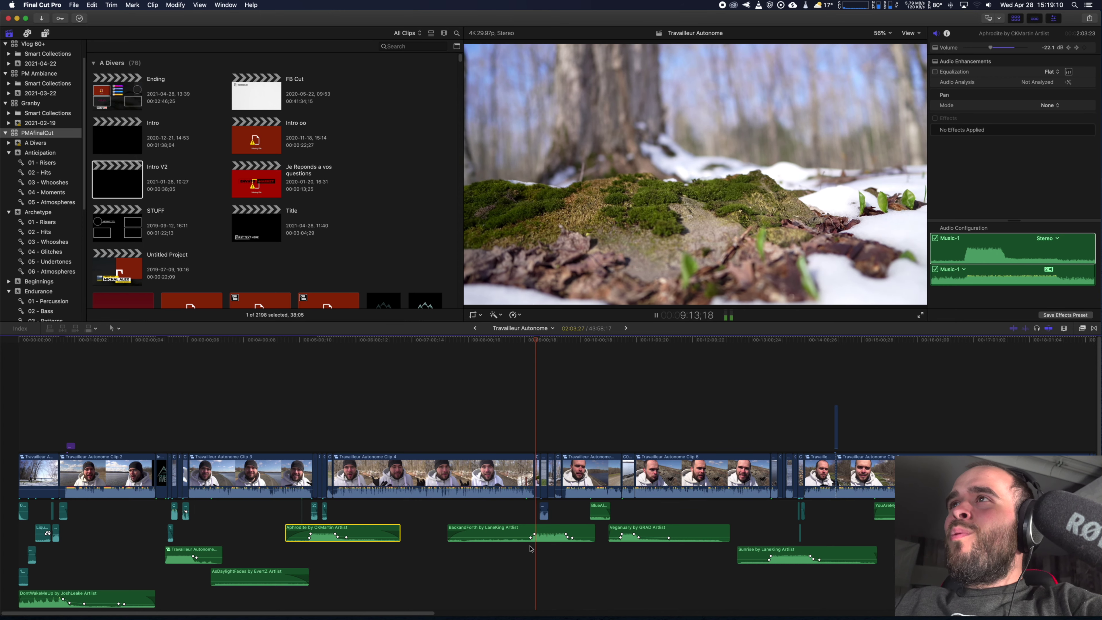
key(space)
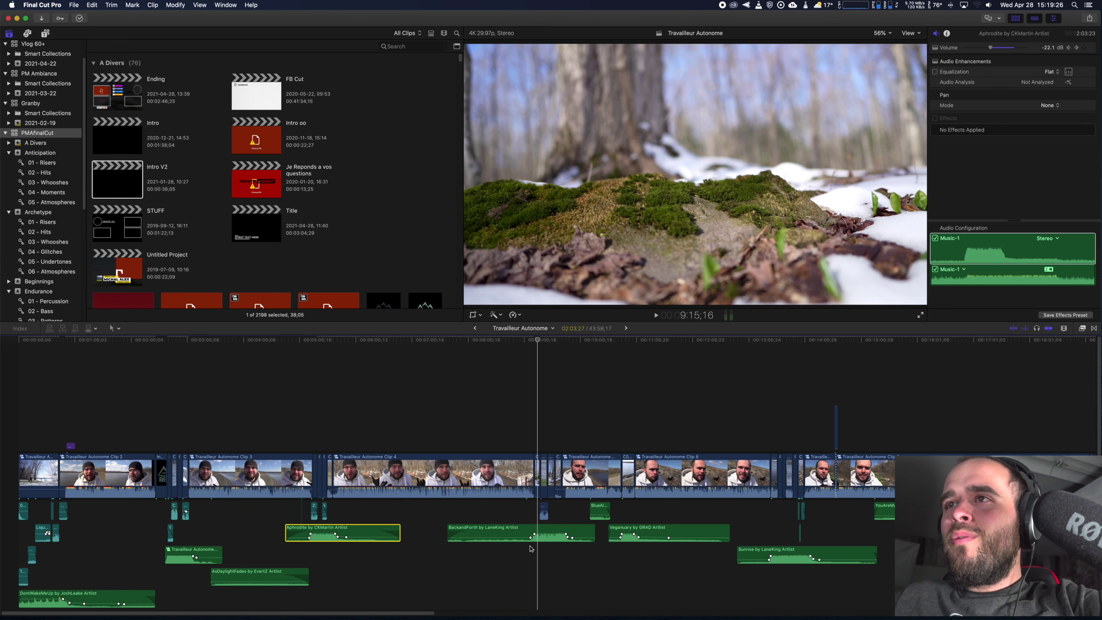
key(space)
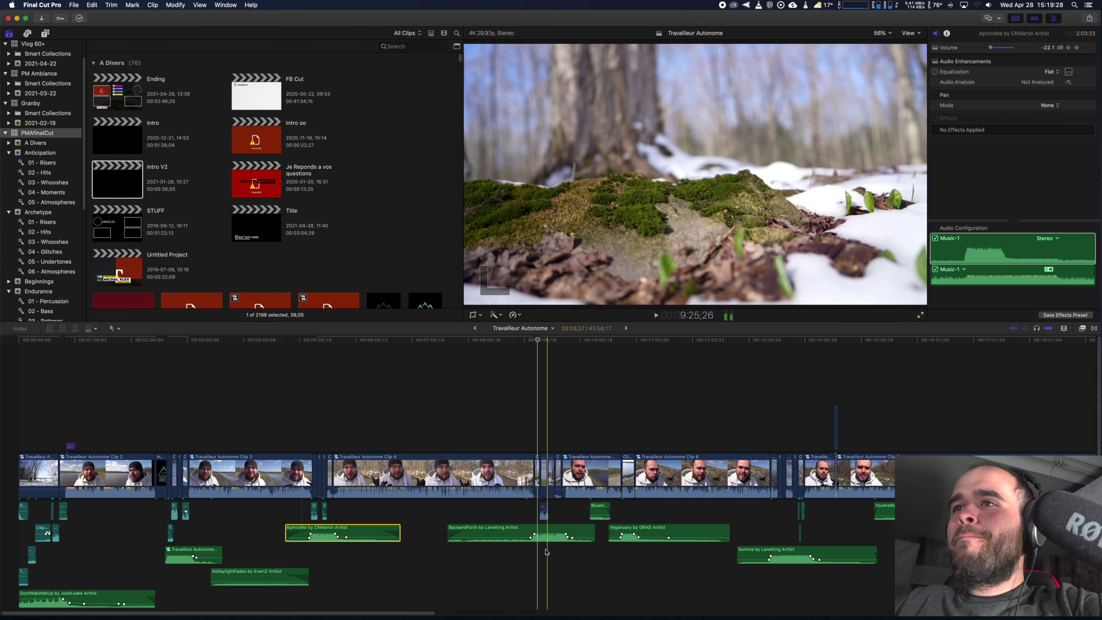
key(space)
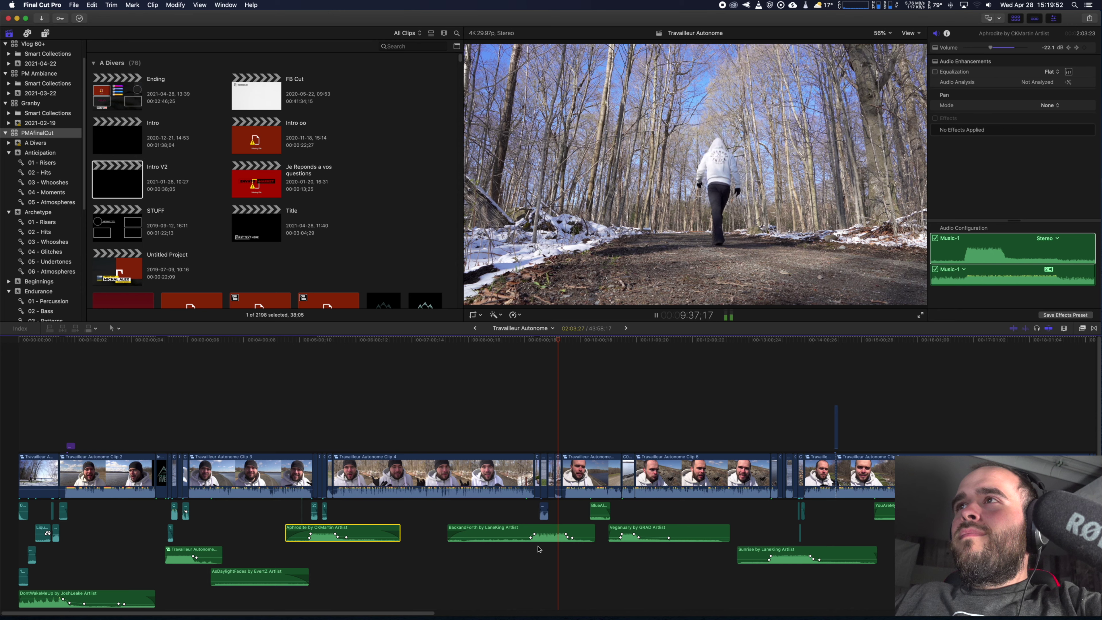
key(space)
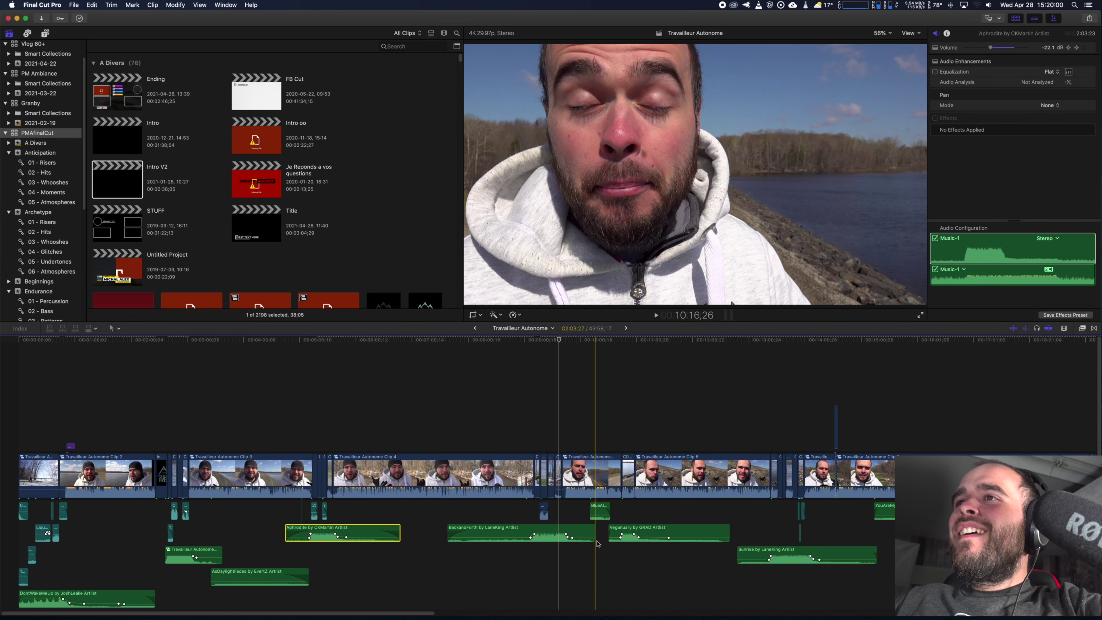
Play Travailleur Autonome Clip 5 where the BackandForth music ends, and toggle the clip's enabled state during playback to compare the background music
key(space)
key(space)
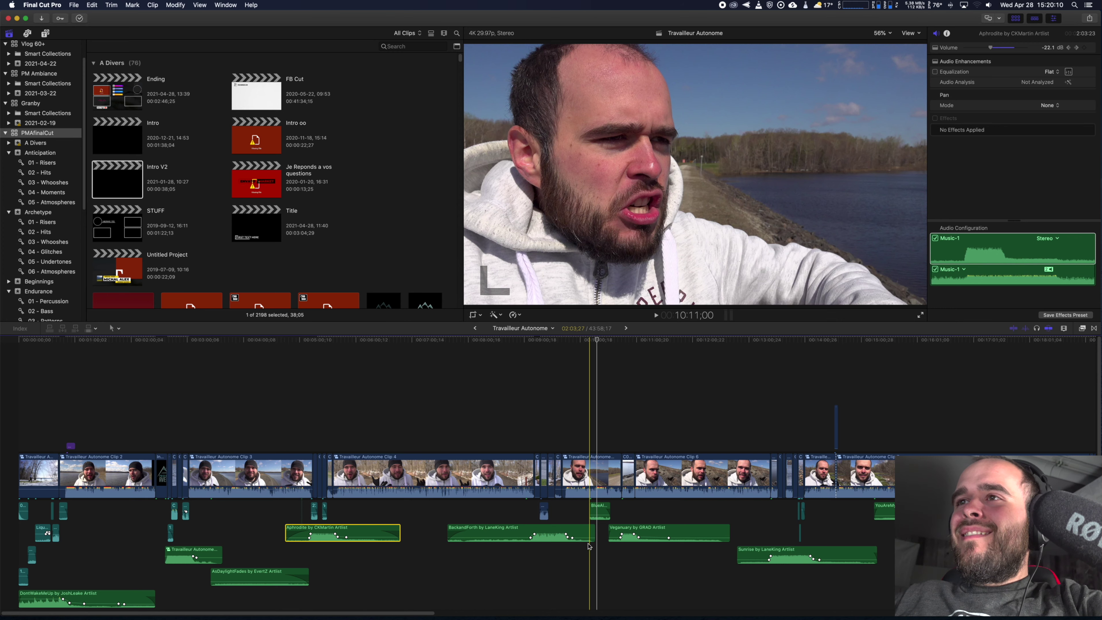
key(space)
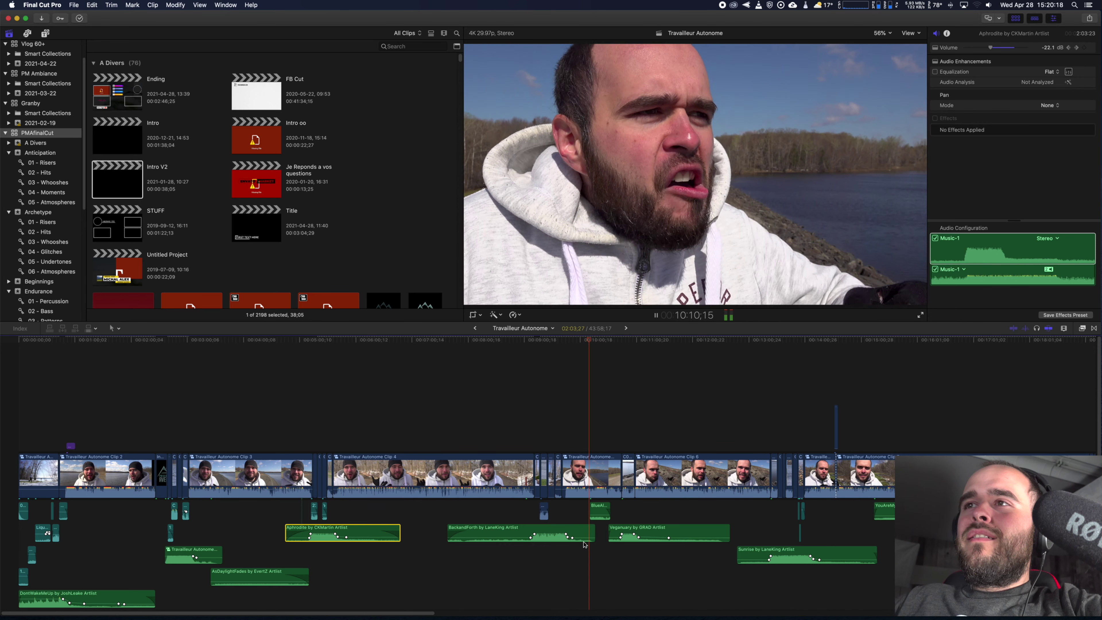
click(588, 479)
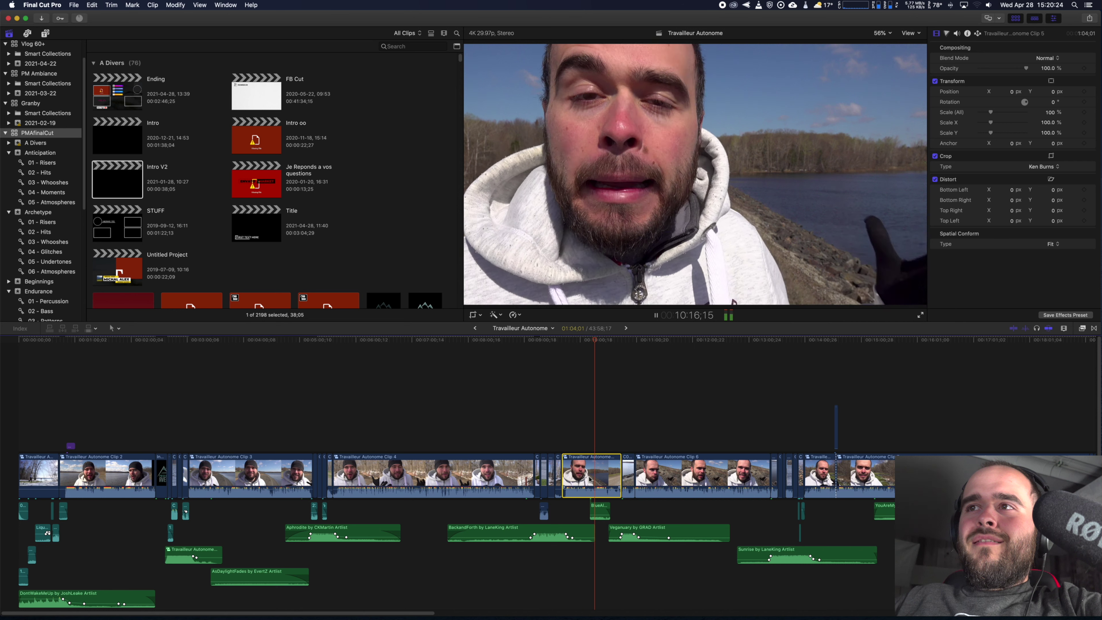
key(v)
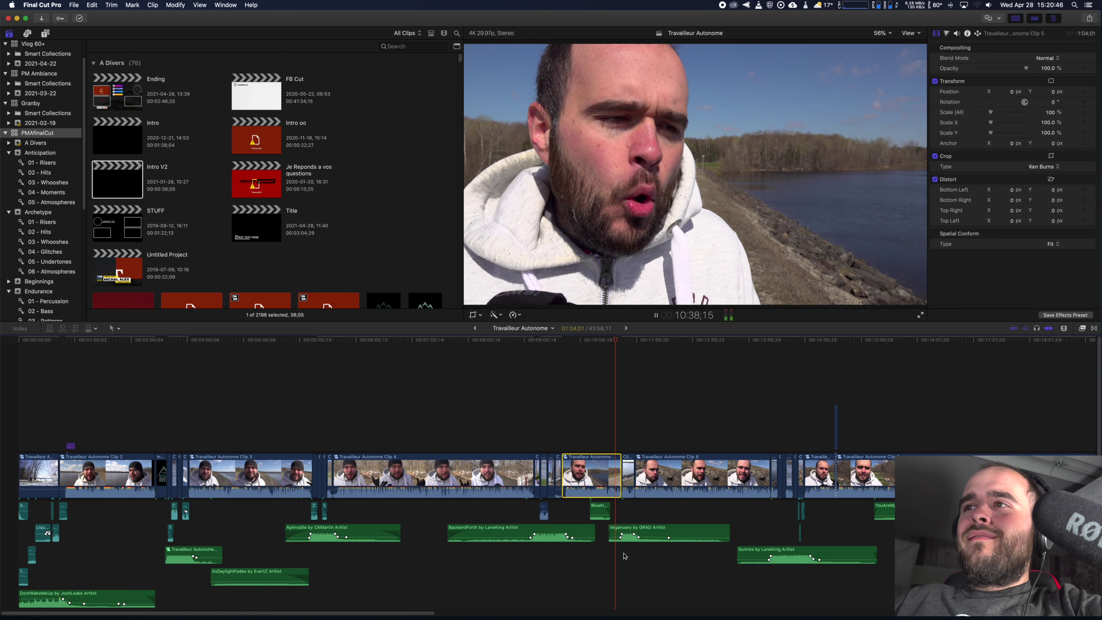
key(space)
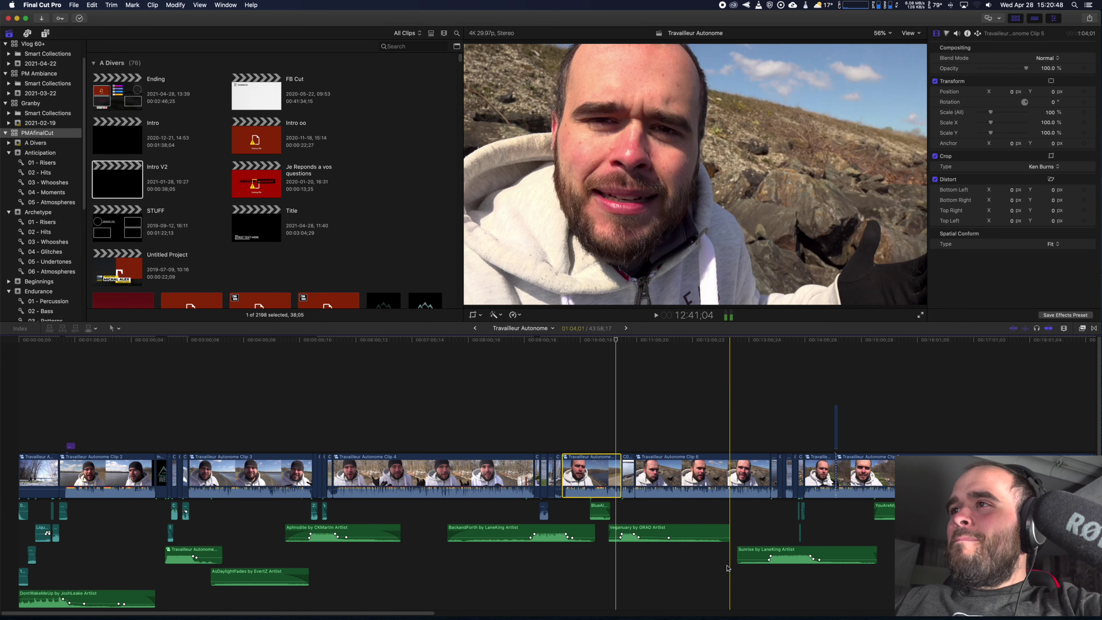
Review the timeline past the Veganuary and Sunrise music and play the first part of Travailleur Autonome Clip 7 up to its overlay clip
key(space)
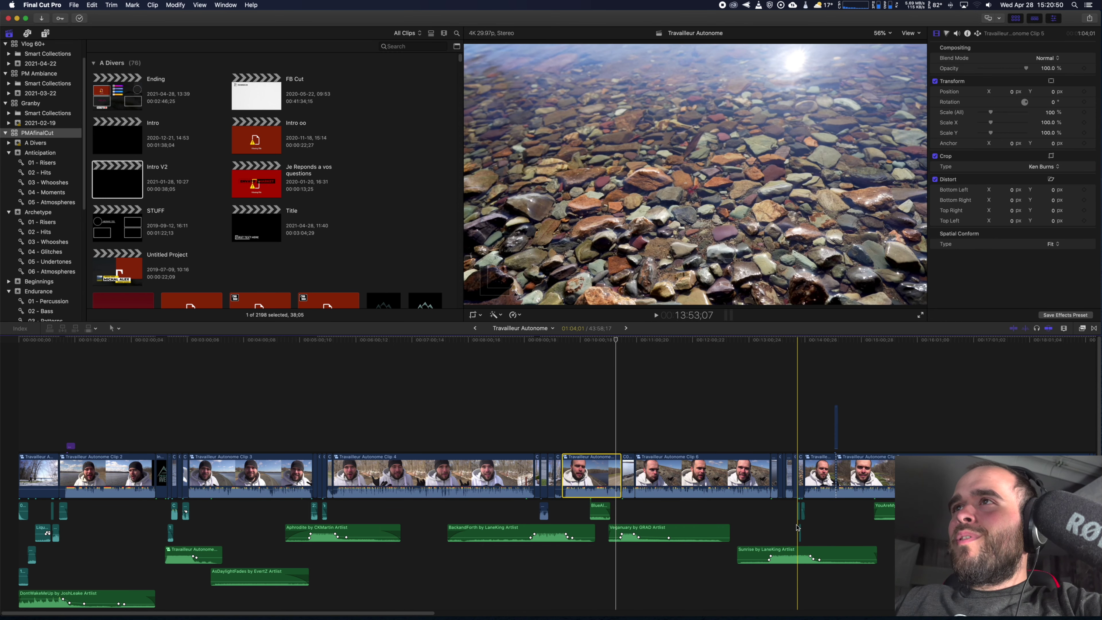
key(h)
drag(818, 522, 566, 542)
key(space)
key(a)
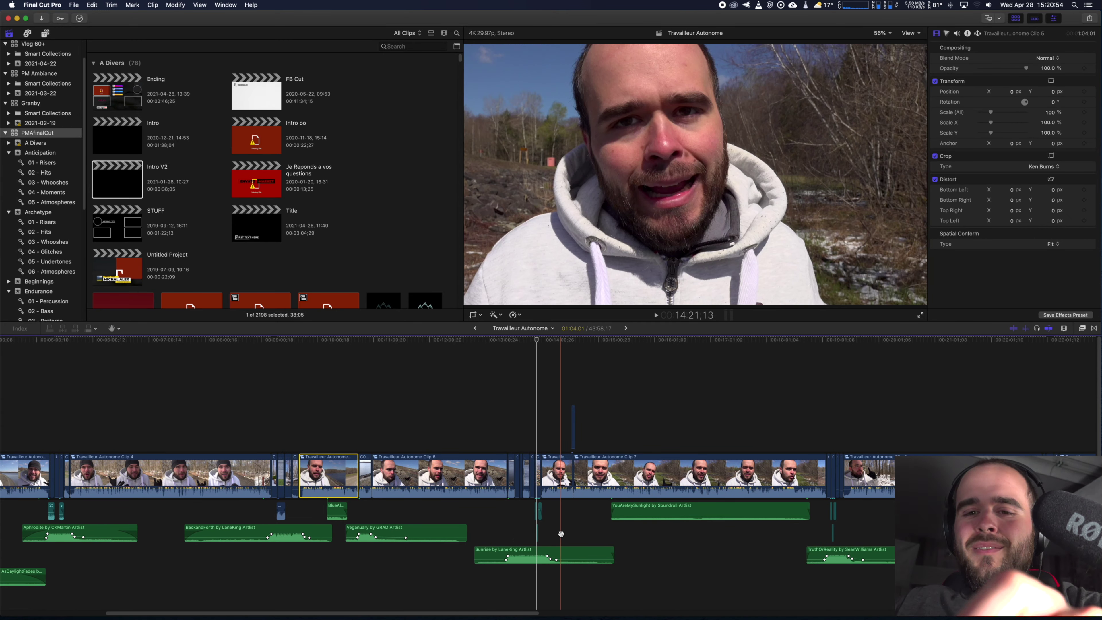
key(space)
key(space)
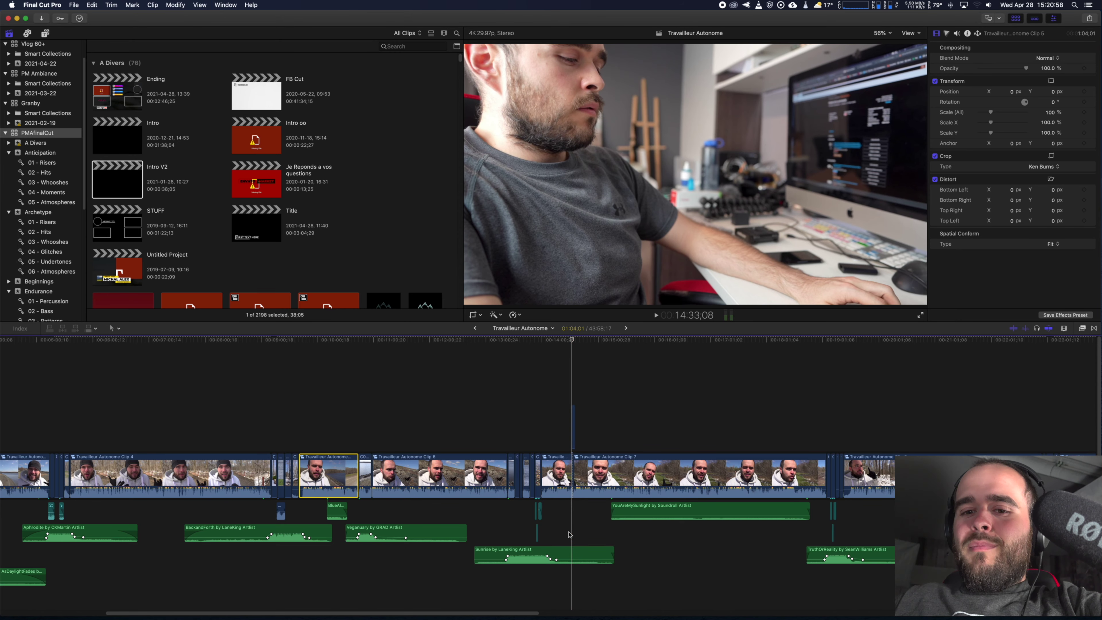
key(ctrl+Up)
key(ctrl+Up)
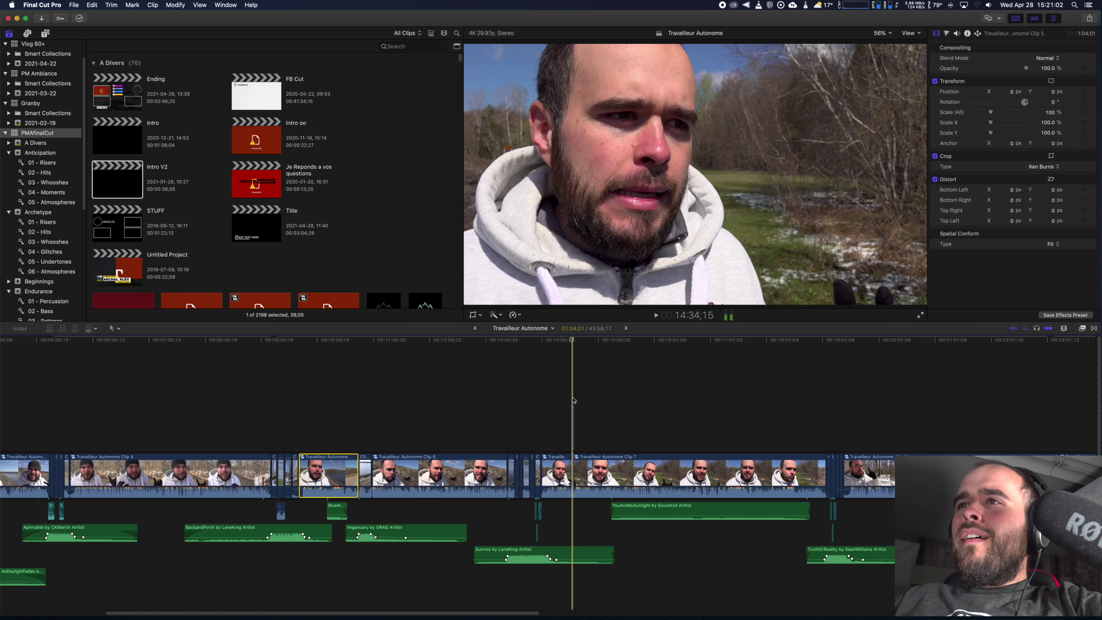
Select the Vlog Edelkrone 2-HD 1080p overlay above the cut in Travailleur Autonome Clip 7 and play through the passage it covers
key(l)
key(super+equal)
key(super+equal)
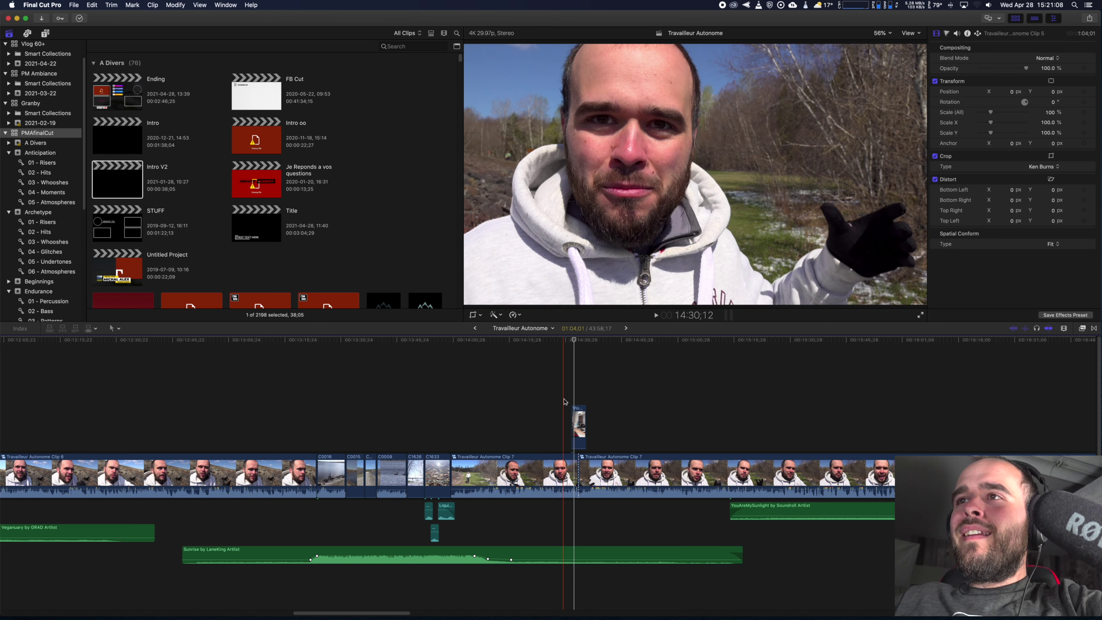
click(577, 412)
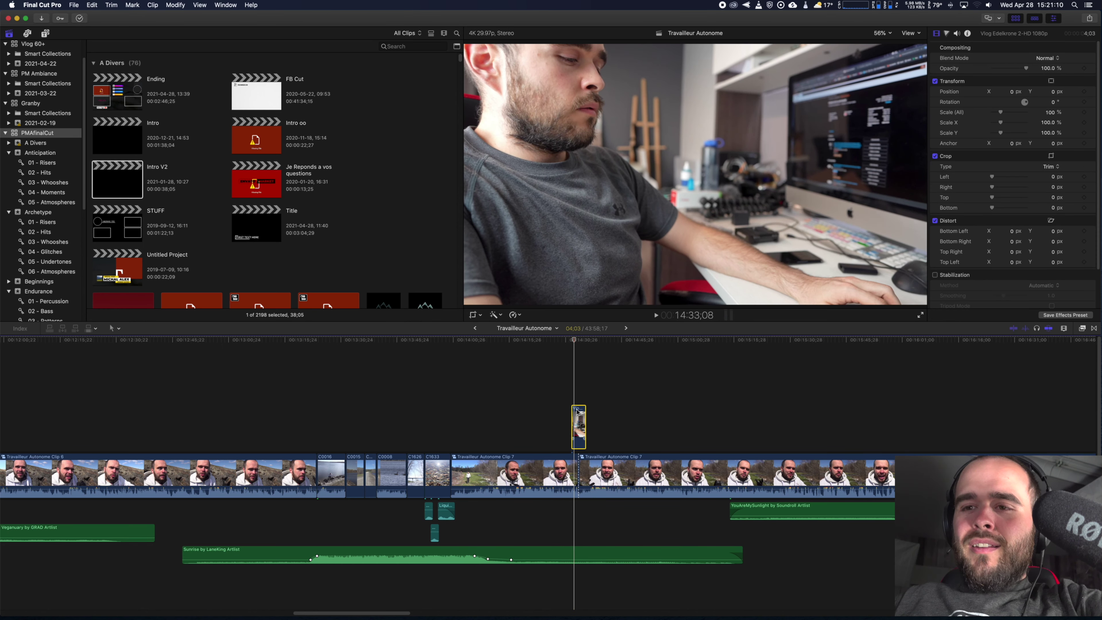
key(space)
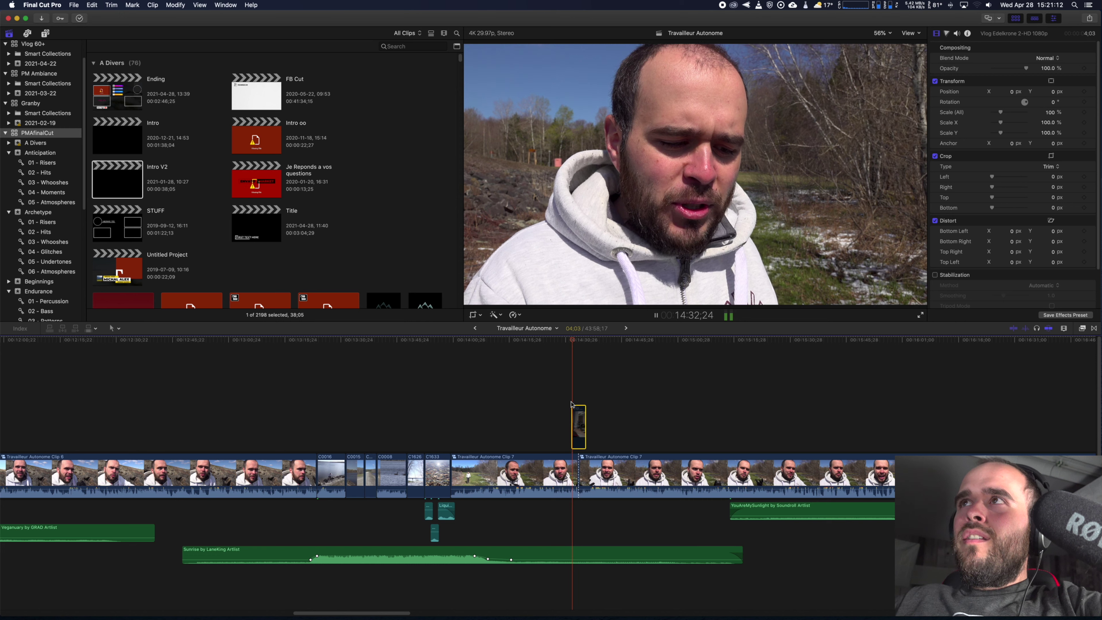
key(space)
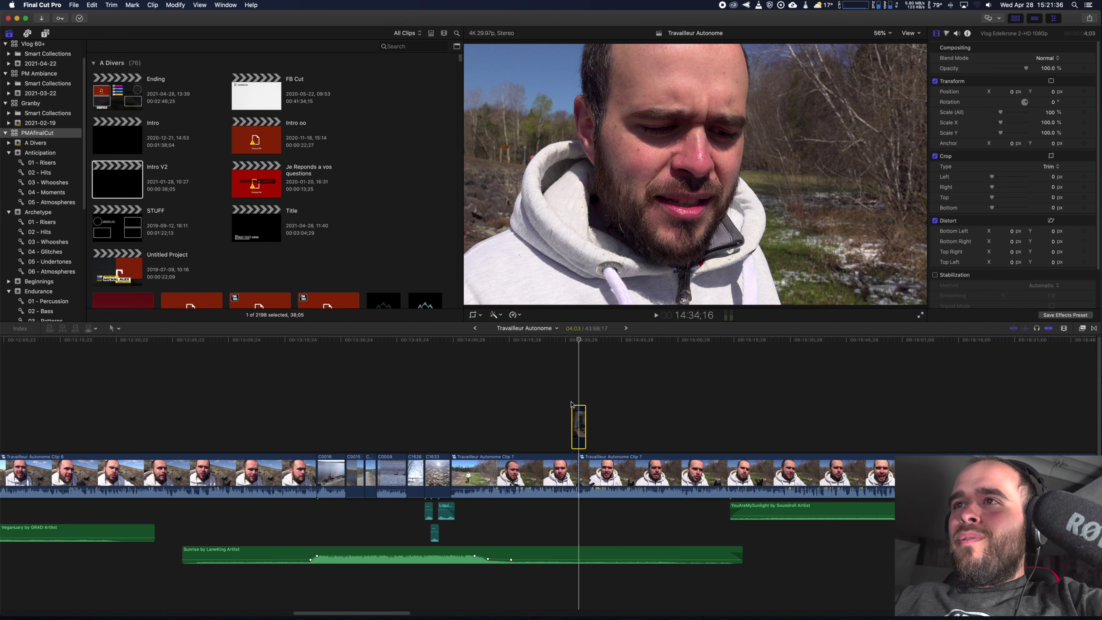
key(space)
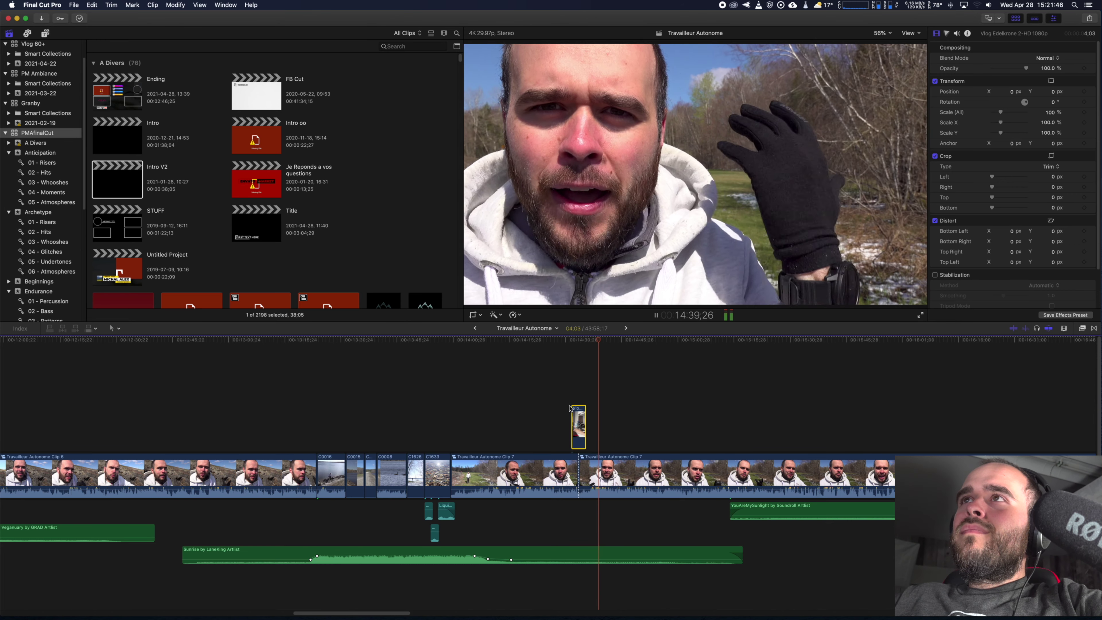
key(space)
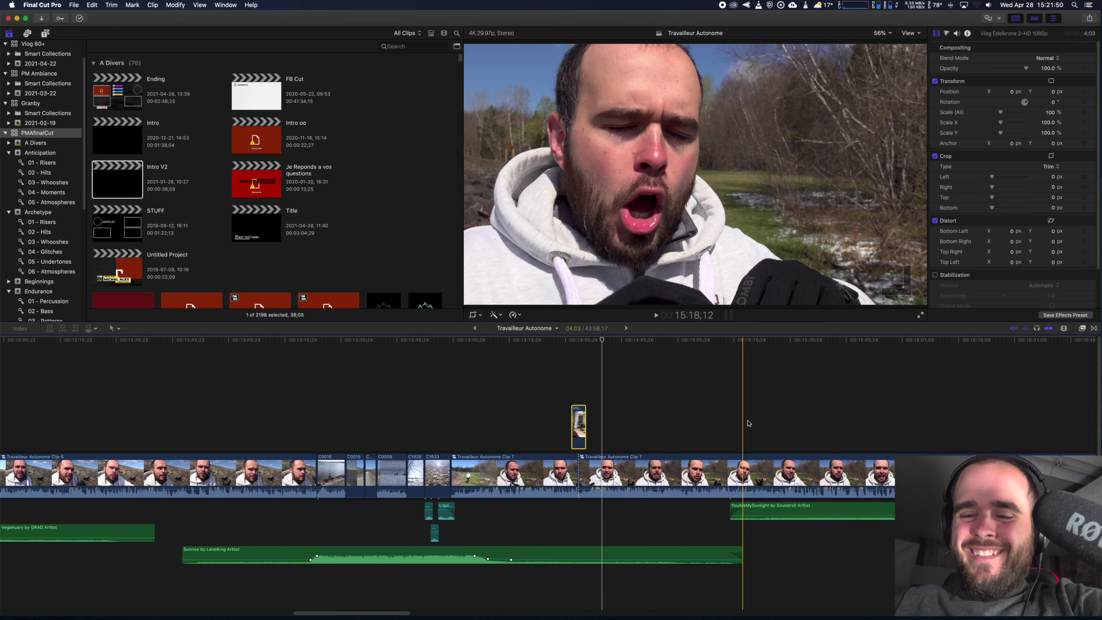
key(super+minus)
key(super+minus)
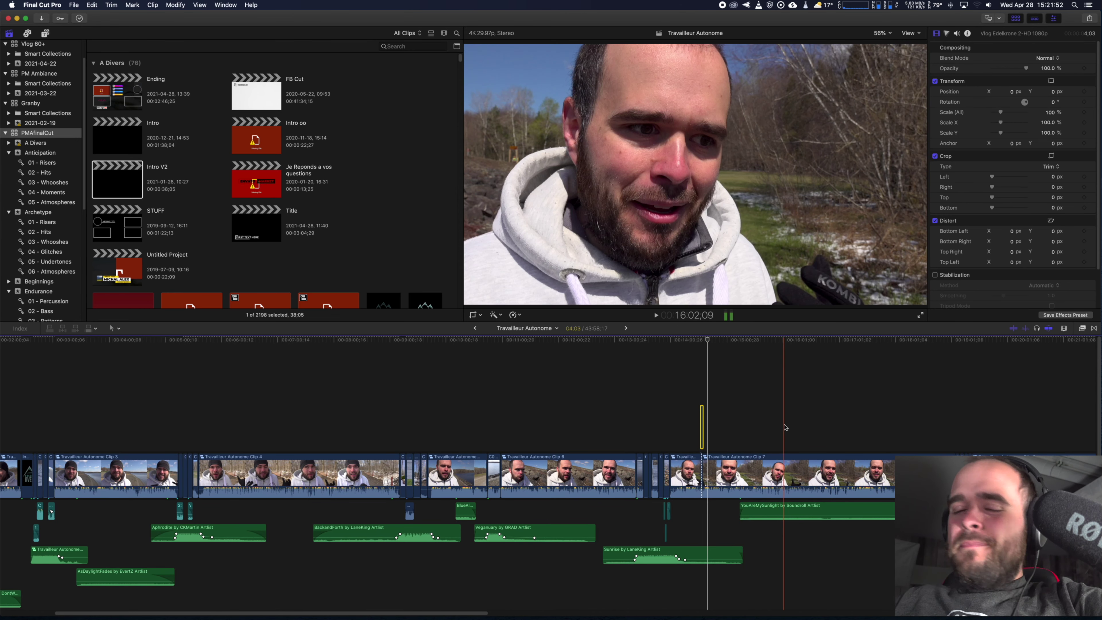
Play the opening of Travailleur Autonome Clip 8 and display the clip's Ken Burns crop framing in the viewer
scroll(849, 427, right, 10)
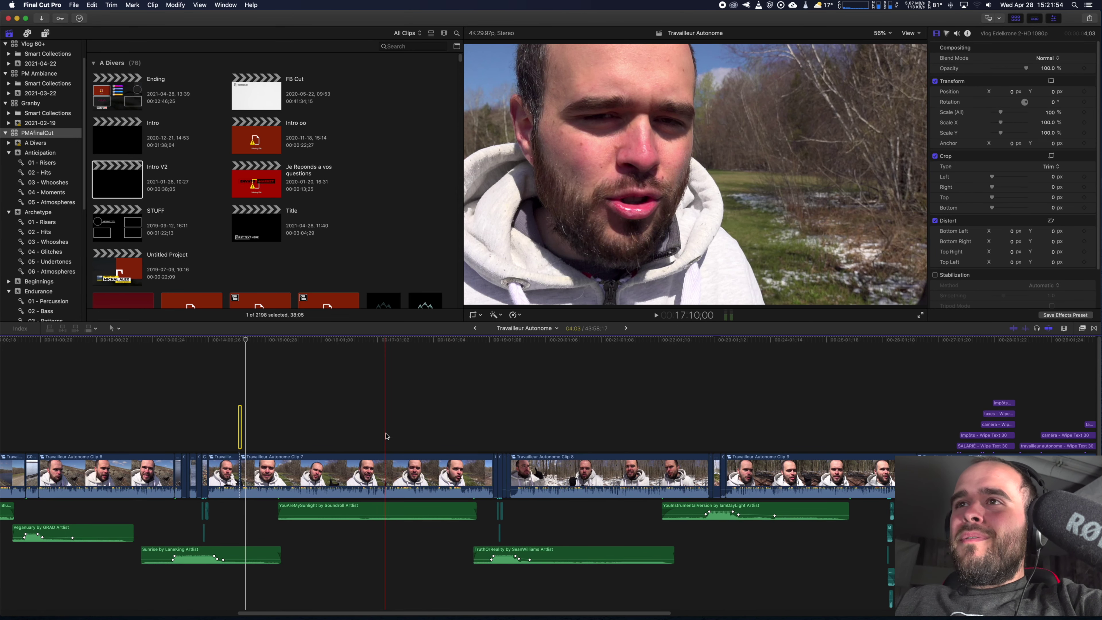
click(497, 439)
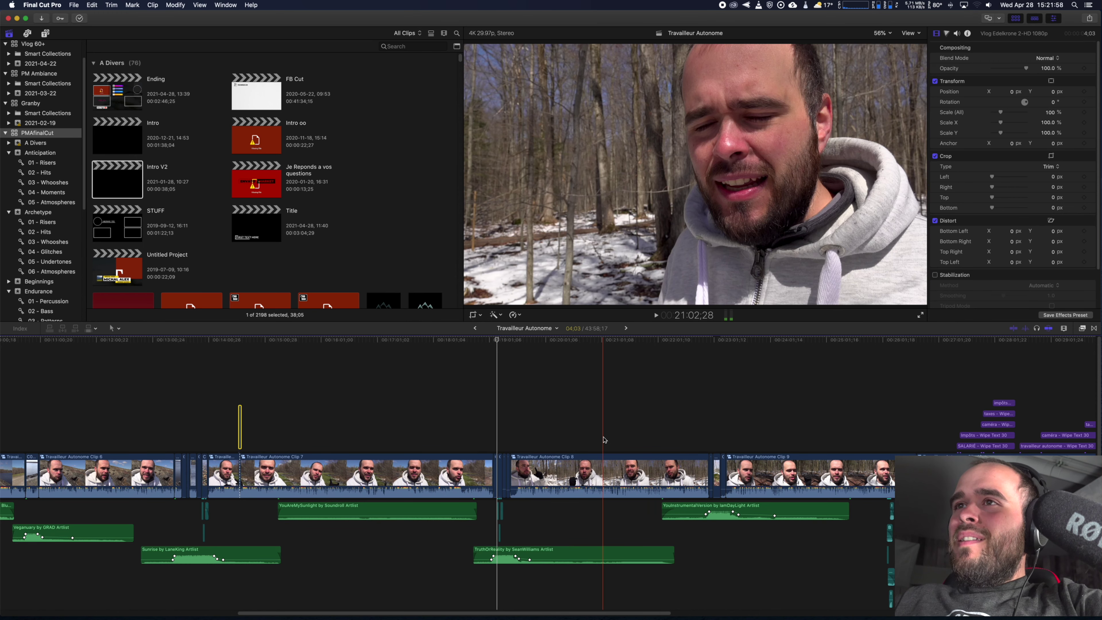
scroll(565, 439, right, 5)
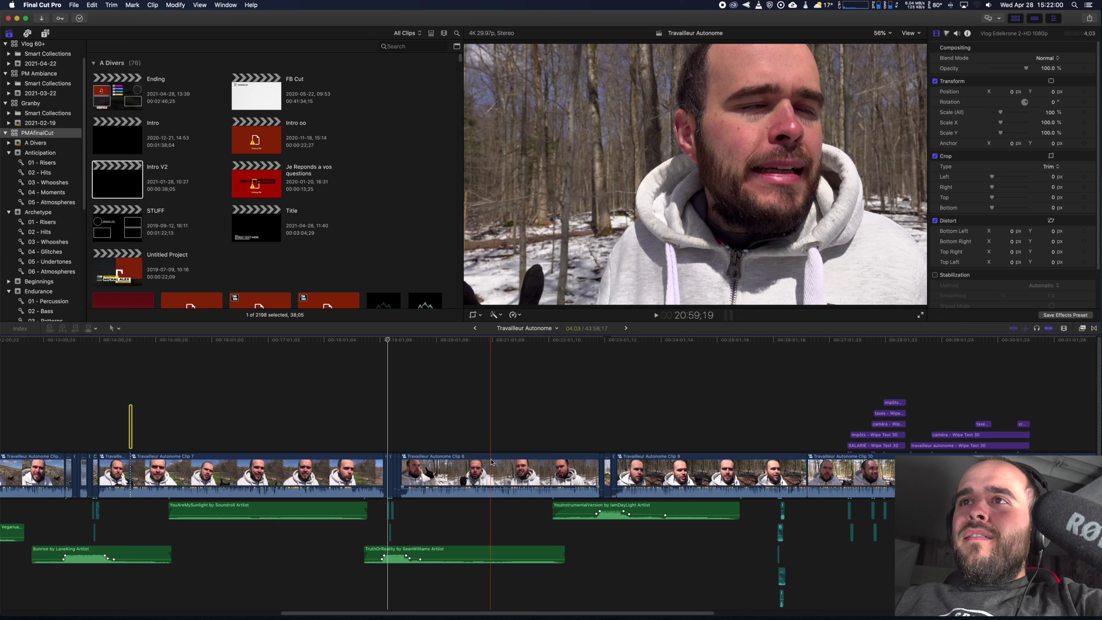
click(491, 461)
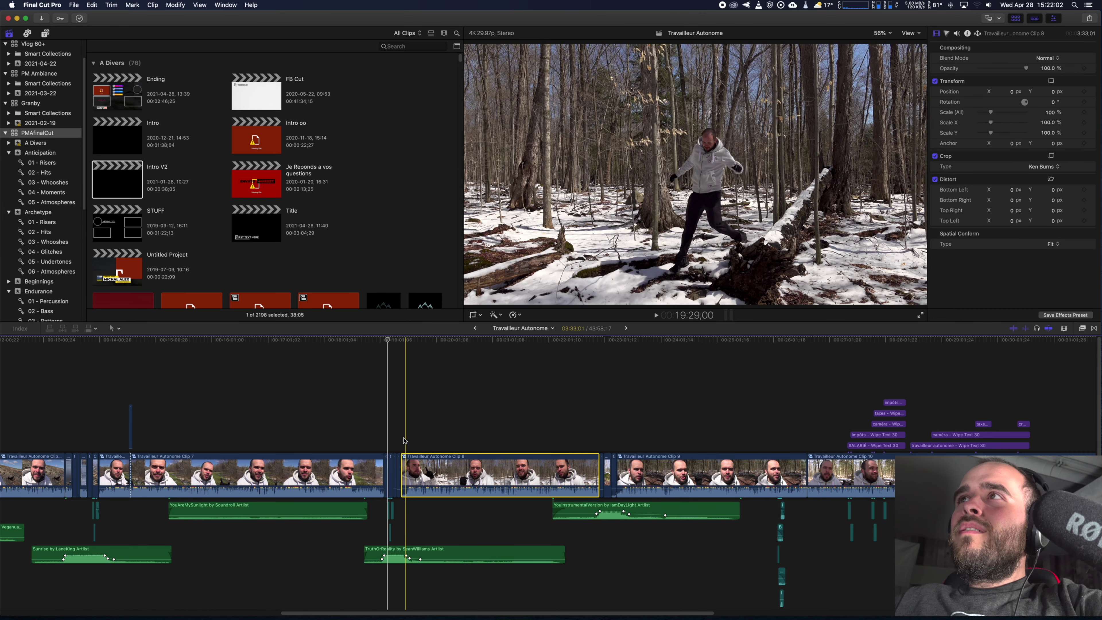
key(space)
key(space)
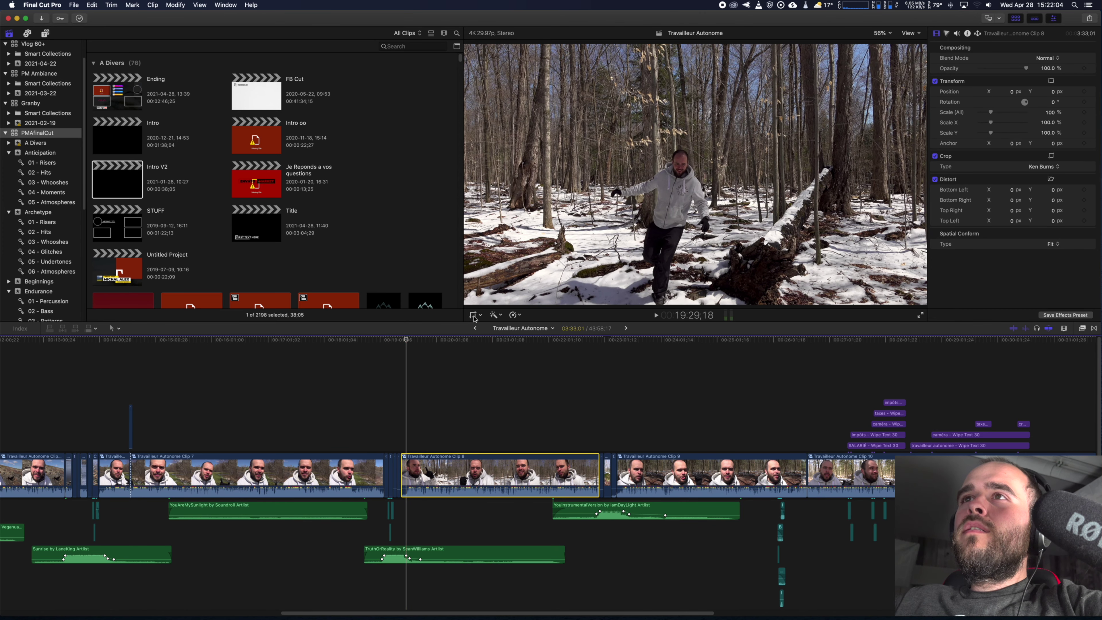
click(473, 315)
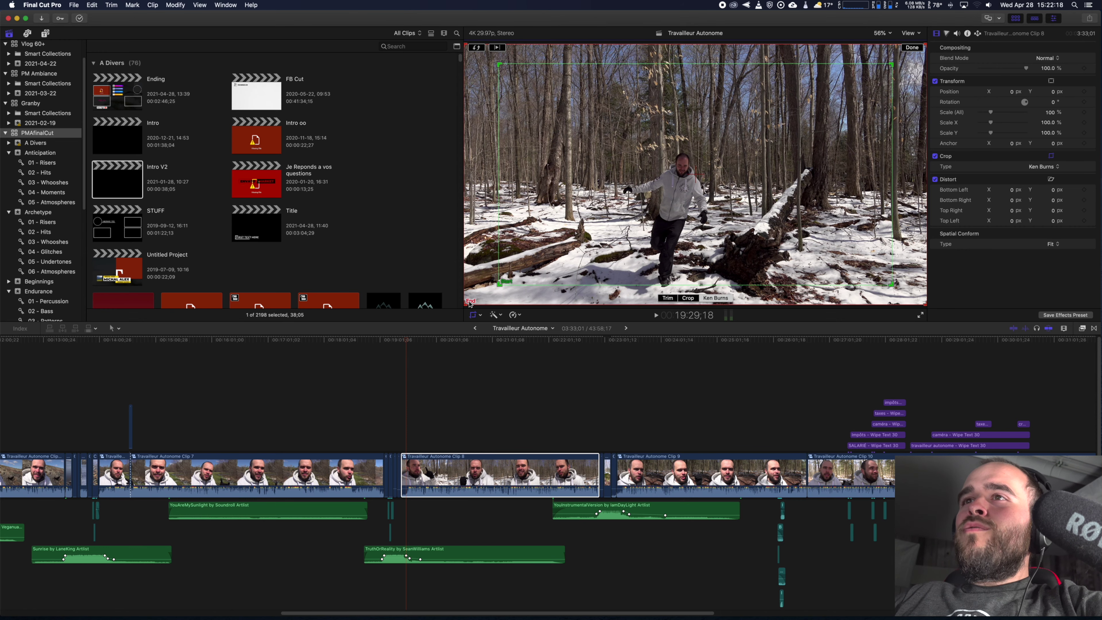
click(908, 46)
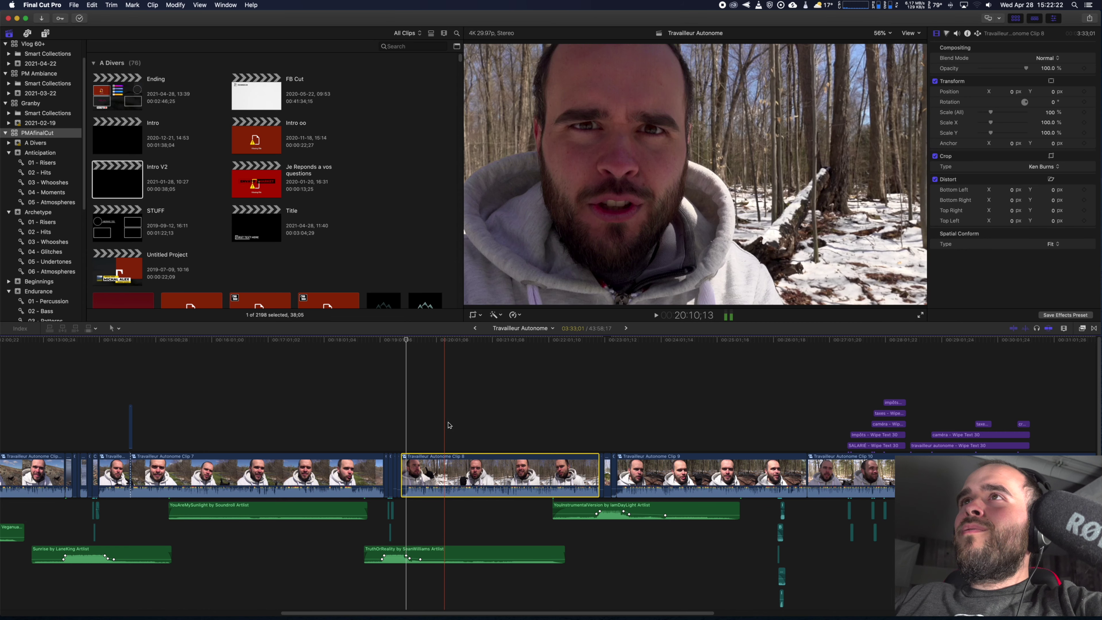
Play a passage early in Travailleur Autonome Clip 8 and lower the computer's sound volume
key(shift+s)
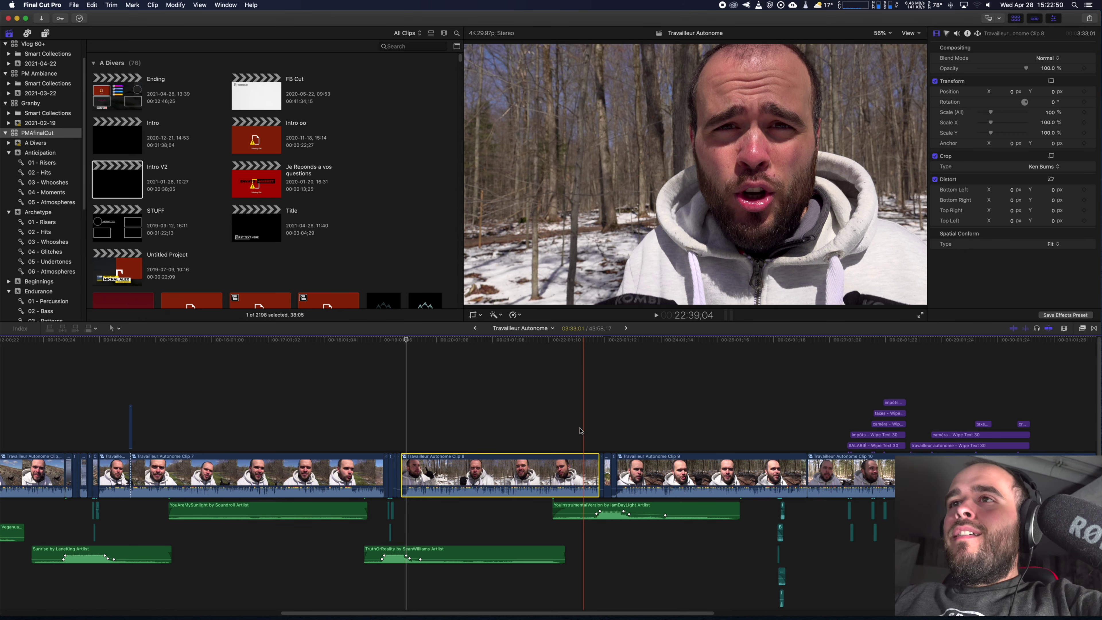
click(451, 439)
key(space)
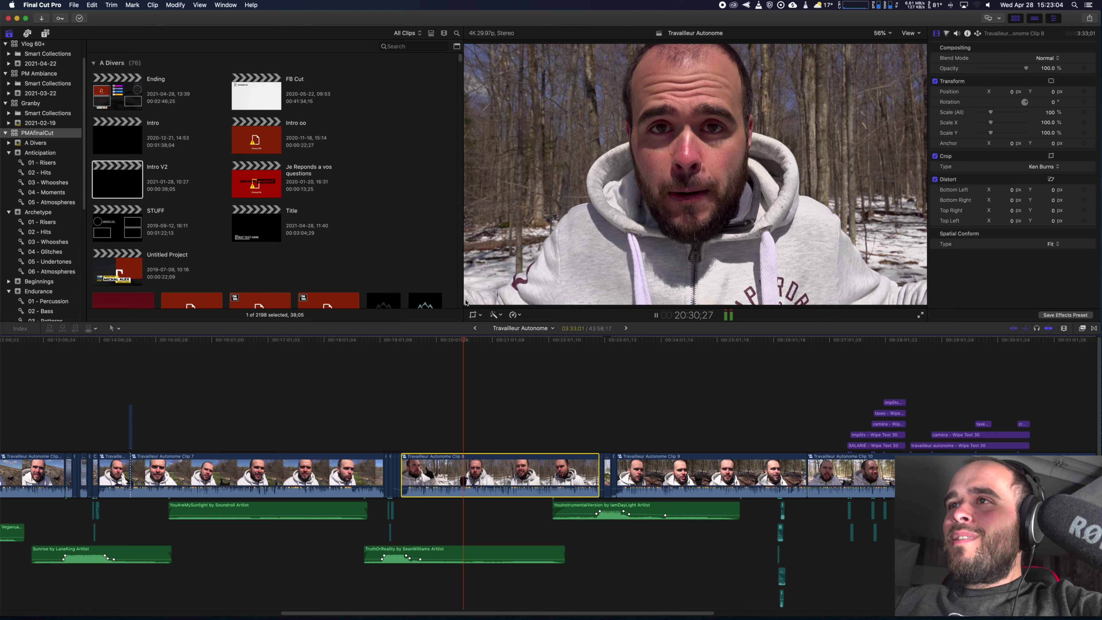
key(space)
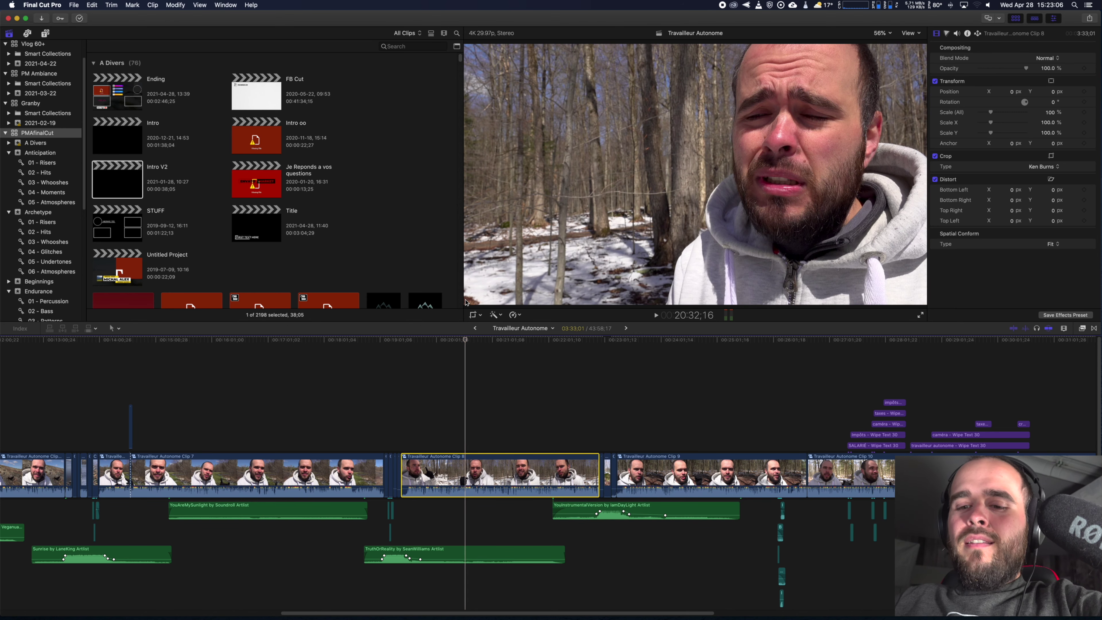
key(XF86AudioLowerVolume)
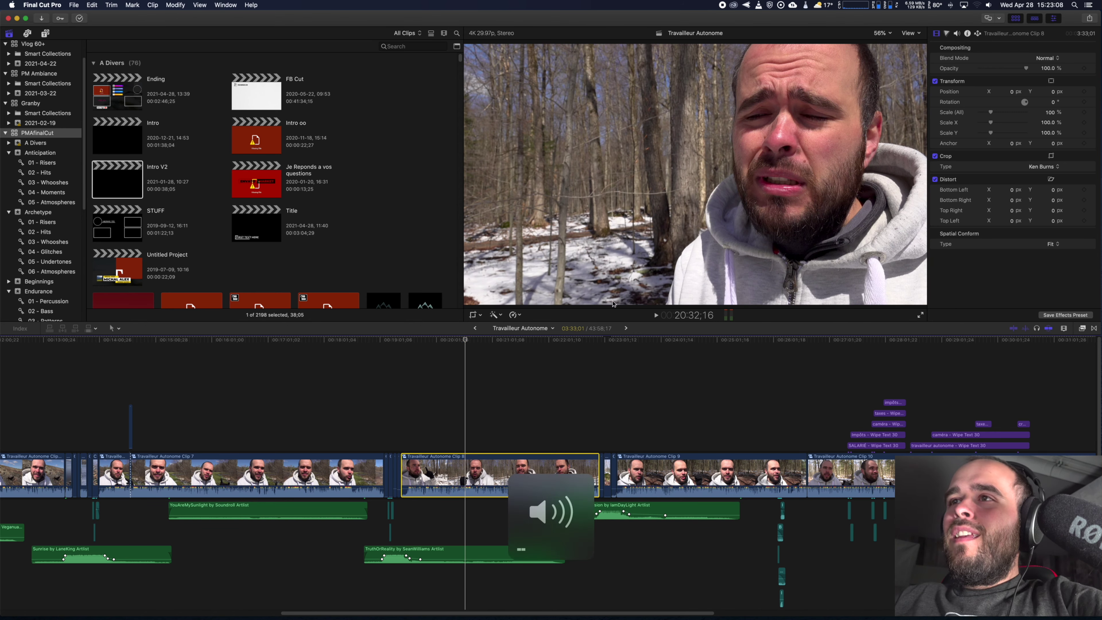
Play from the end of Travailleur Autonome Clip 8 through the forest walking shots into the start of Clip 9
click(595, 432)
key(space)
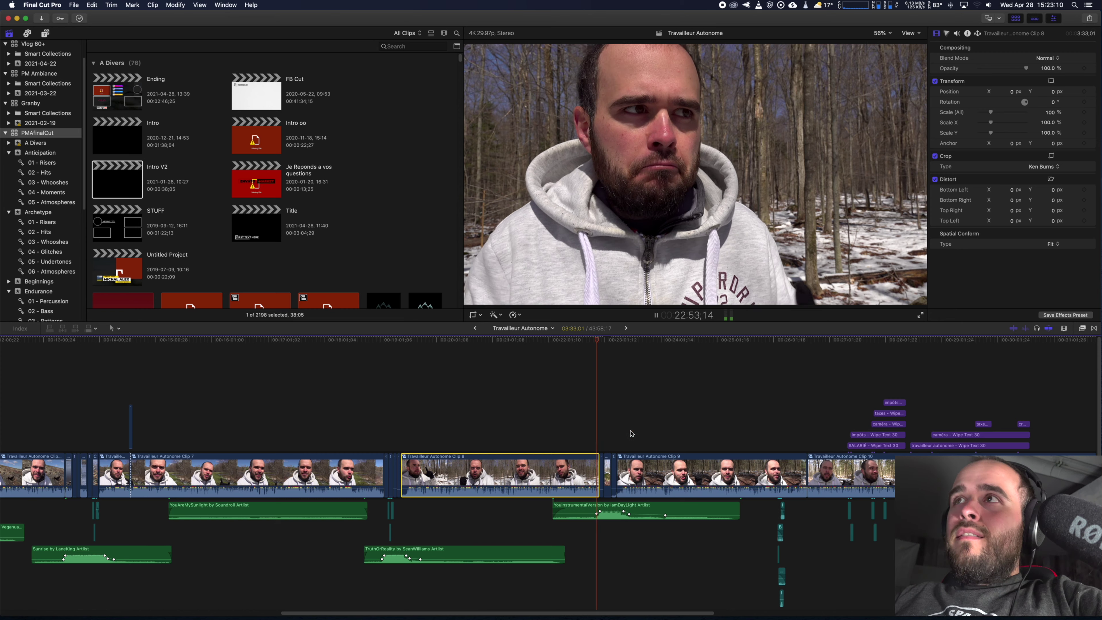
key(h)
drag(636, 433, 268, 434)
key(a)
key(space)
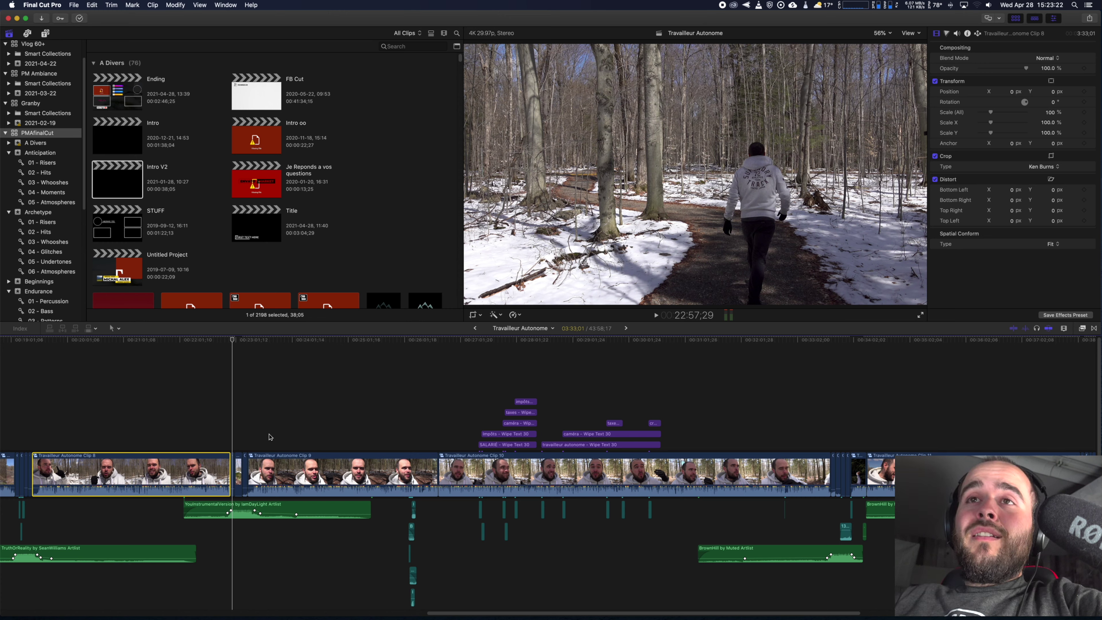
key(Up)
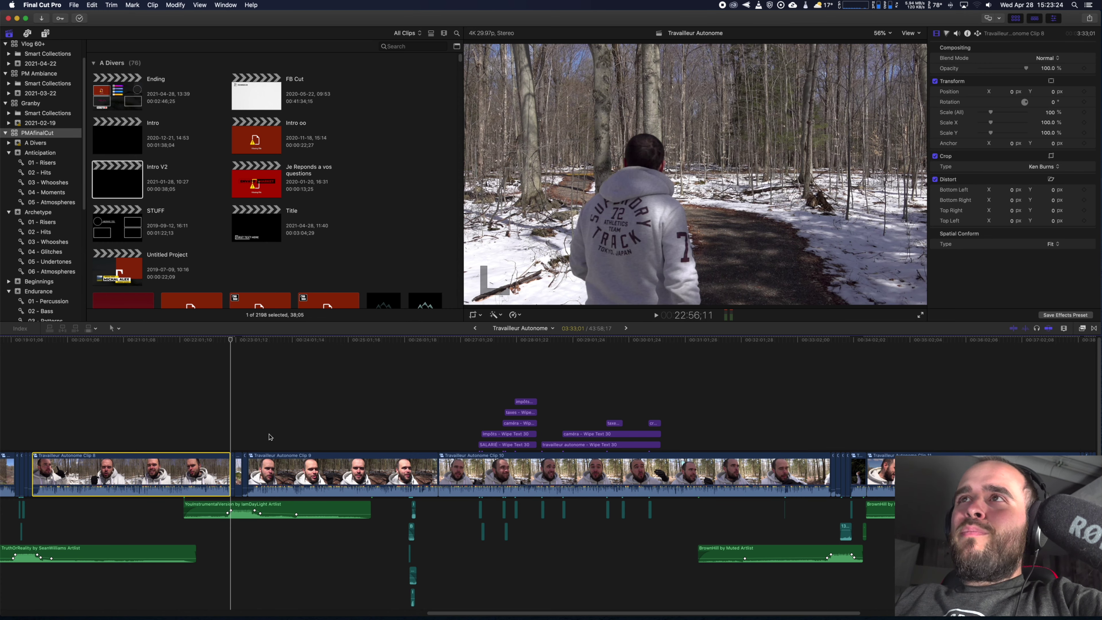
key(space)
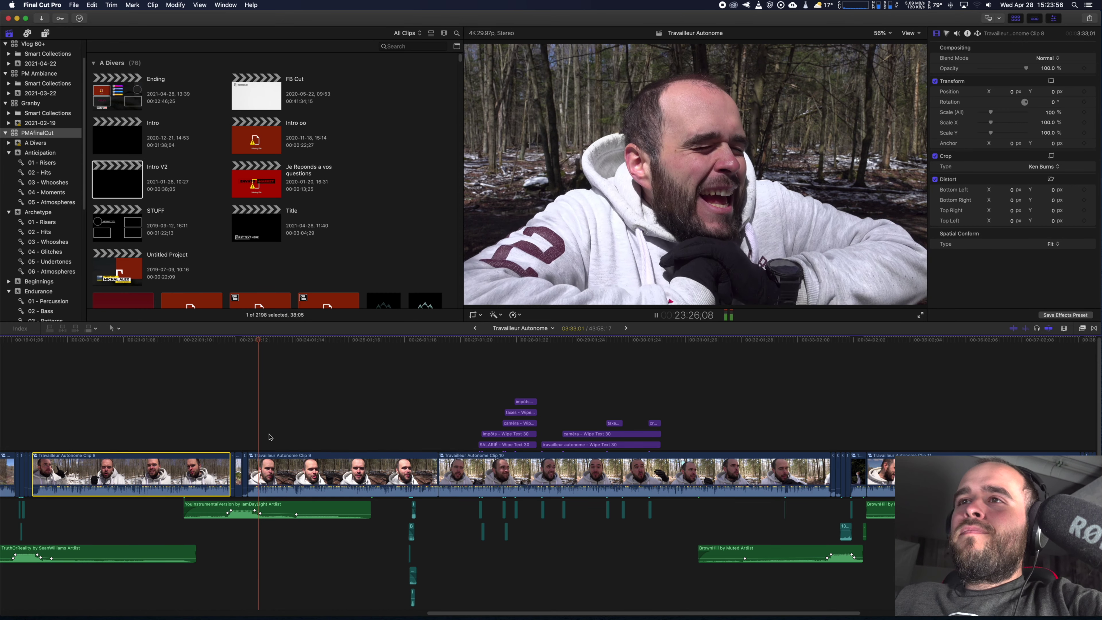
key(space)
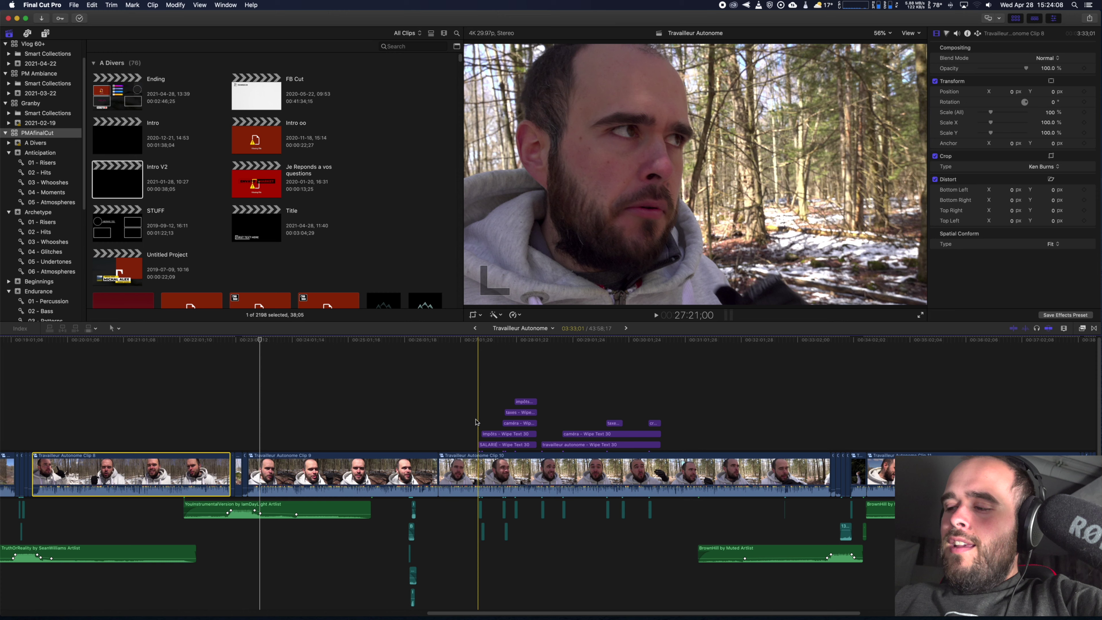
Enlarge the timeline around the Wipe Text 30 titles above Travailleur Autonome Clip 10 and play the SALARIÉ title's entrance
key(super+equal)
key(super+equal)
key(super+equal)
drag(475, 420, 476, 528)
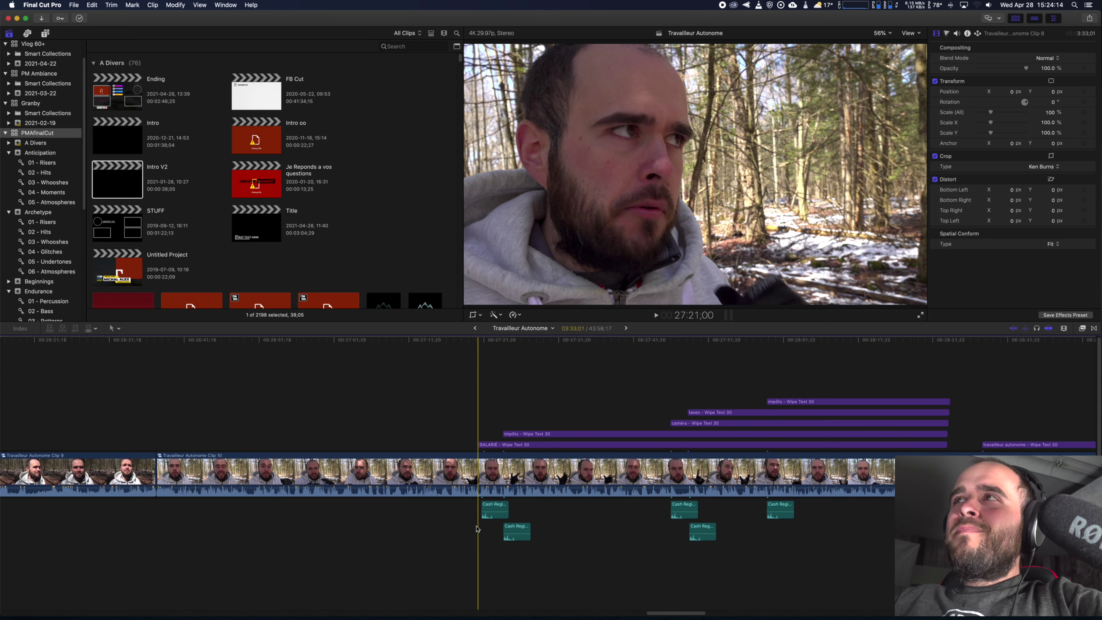
key(space)
key(space)
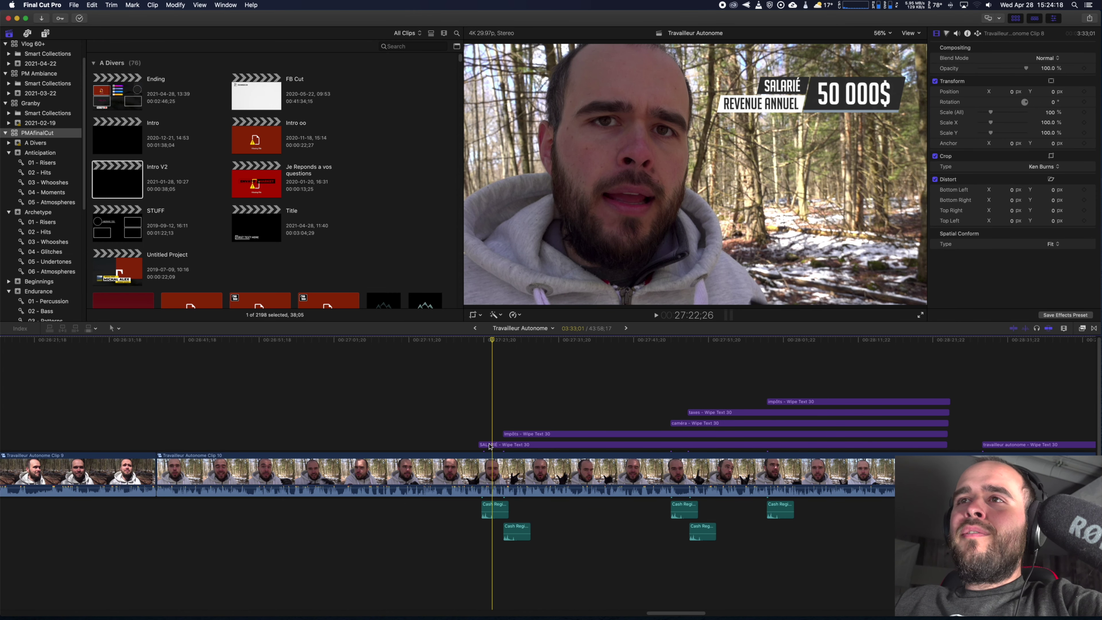
Select the SALARIÉ Wipe Text 30 title and examine its text fields and background length settings
click(499, 445)
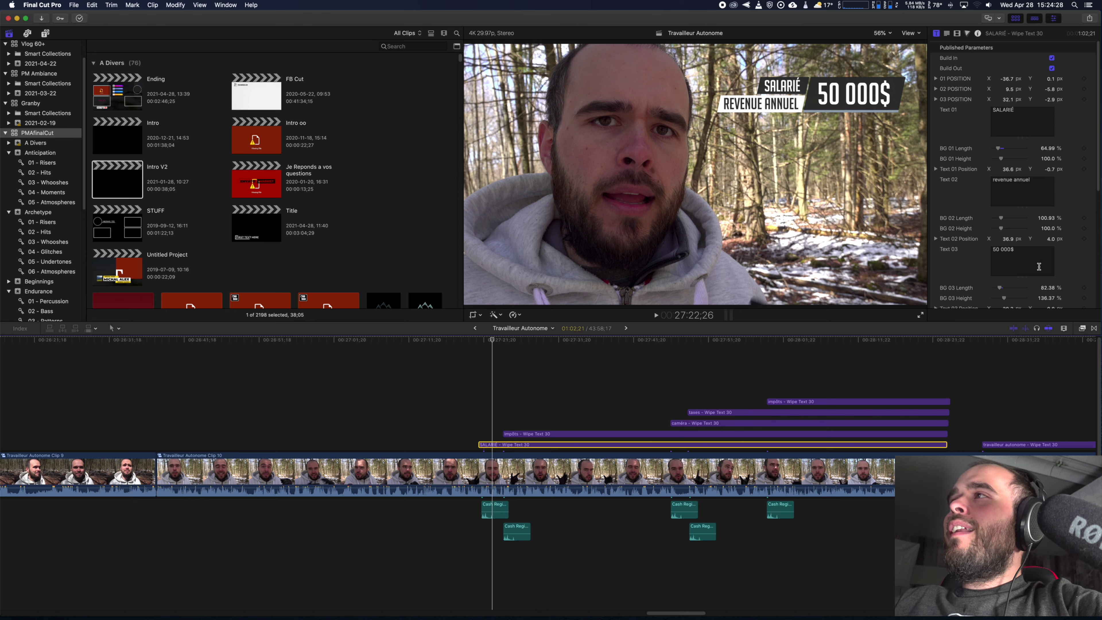
drag(1002, 289, 1001, 288)
drag(1000, 218, 1001, 220)
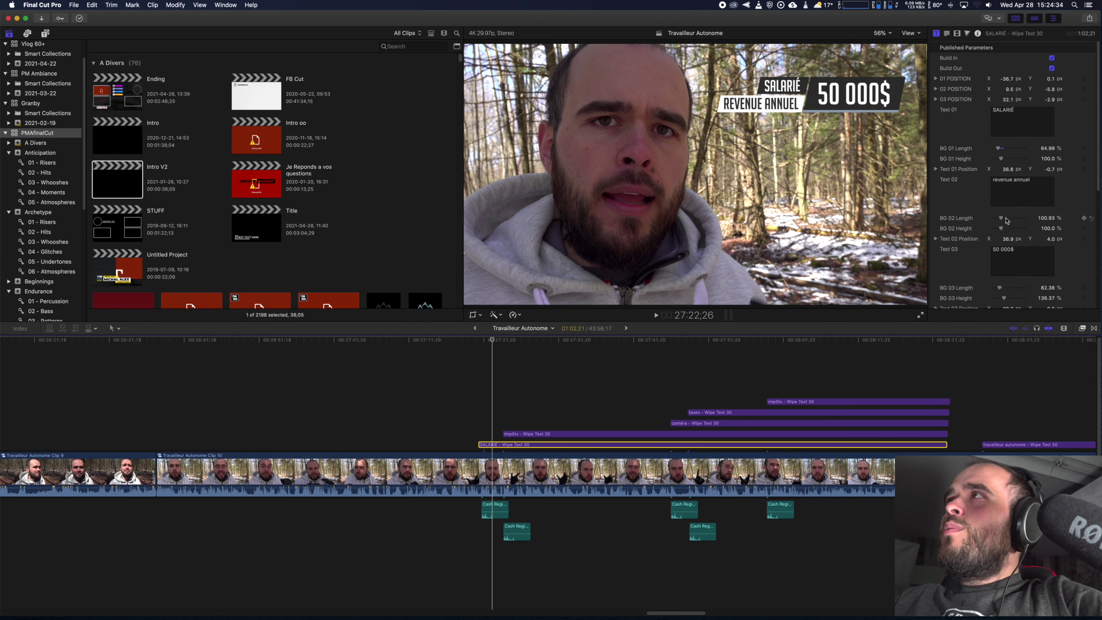
Try orange FF8500 as the SALARIÉ title's Wipe 01 Color, checking it mid-animation, and restore the grey 96A5B4
scroll(999, 140, down, 5)
click(1045, 154)
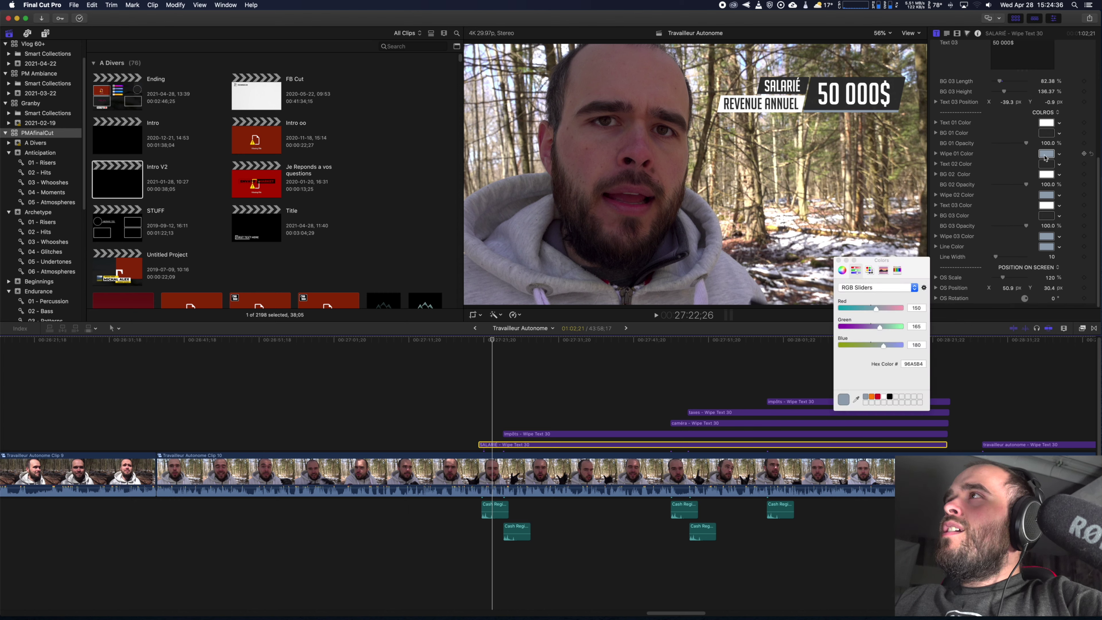
click(872, 397)
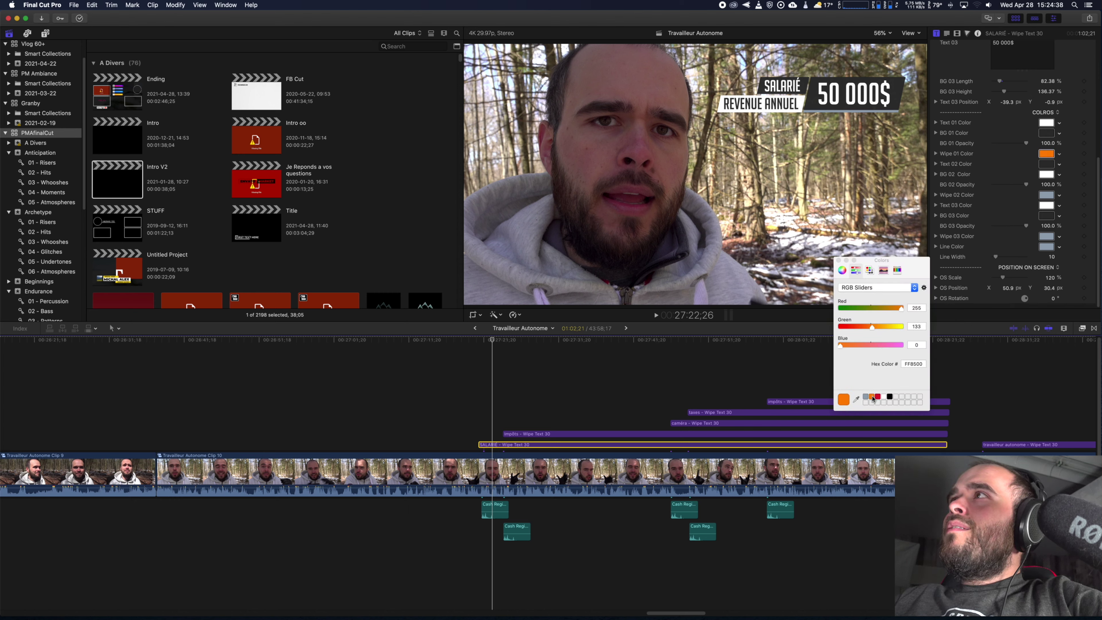
click(866, 396)
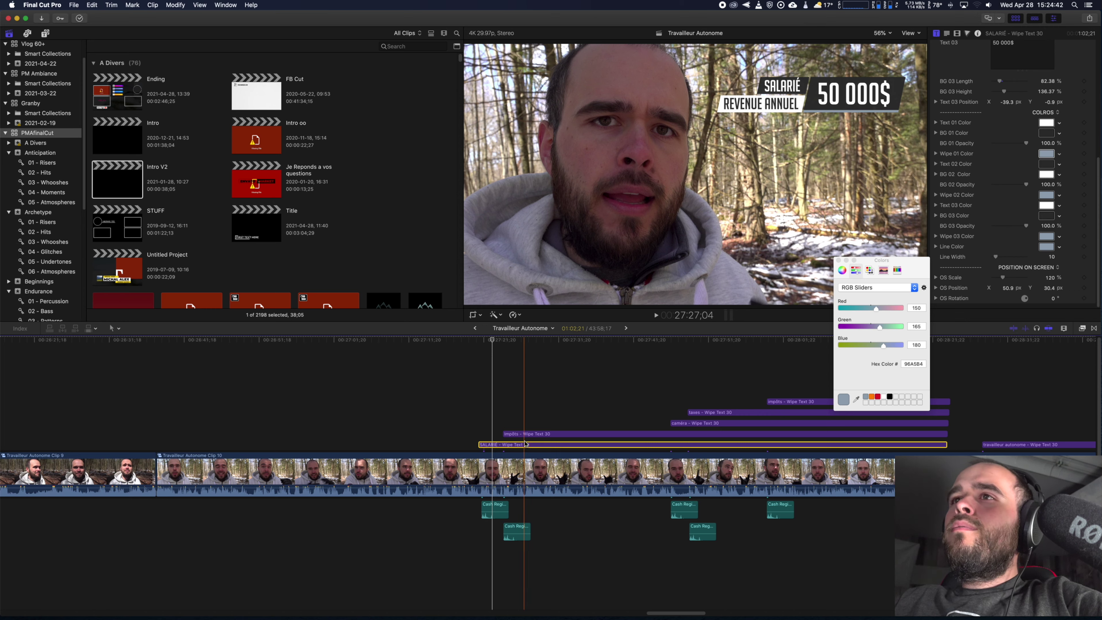
click(481, 429)
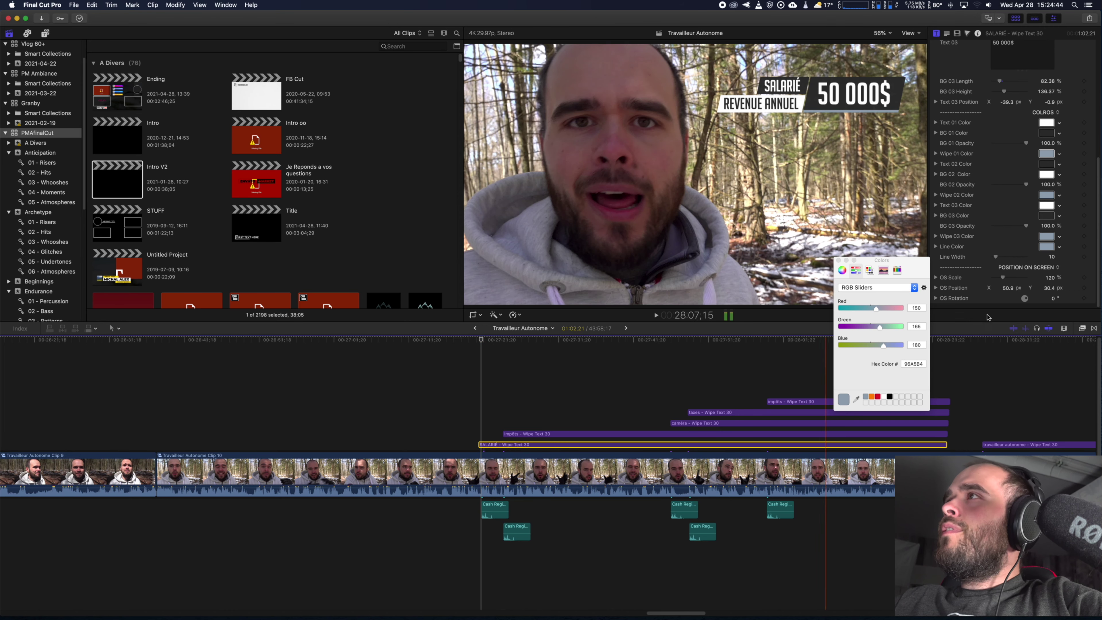
click(872, 397)
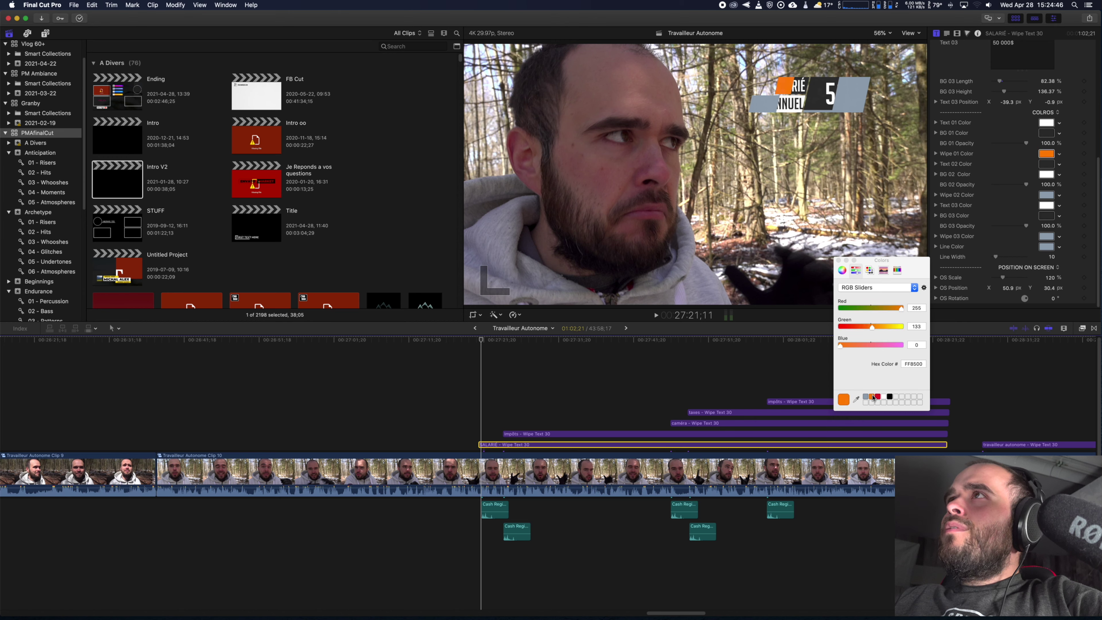
click(866, 396)
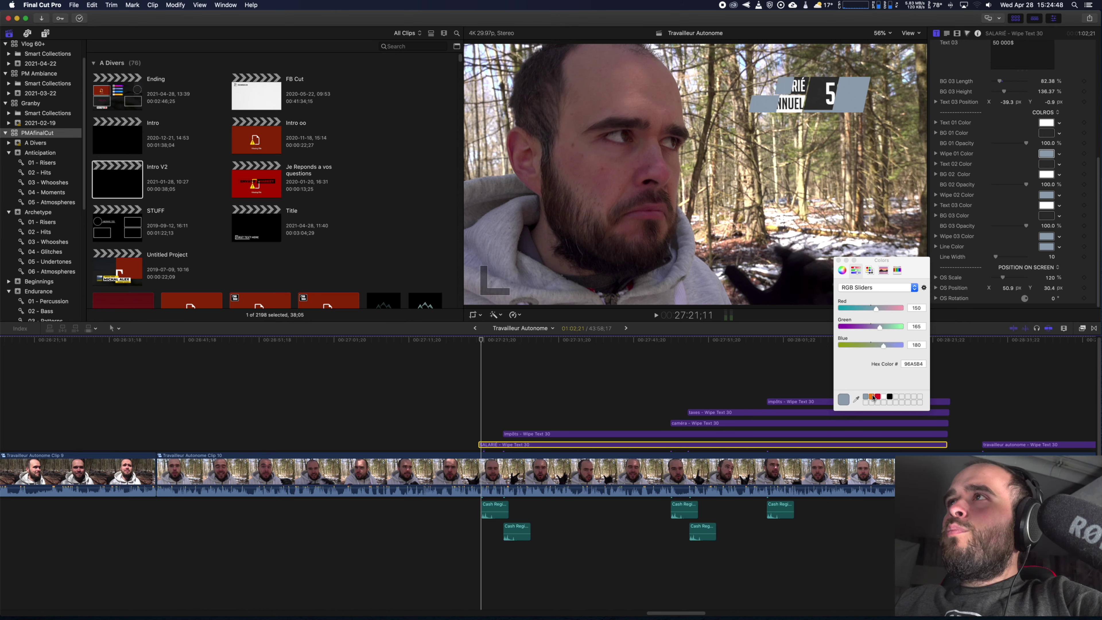
click(839, 259)
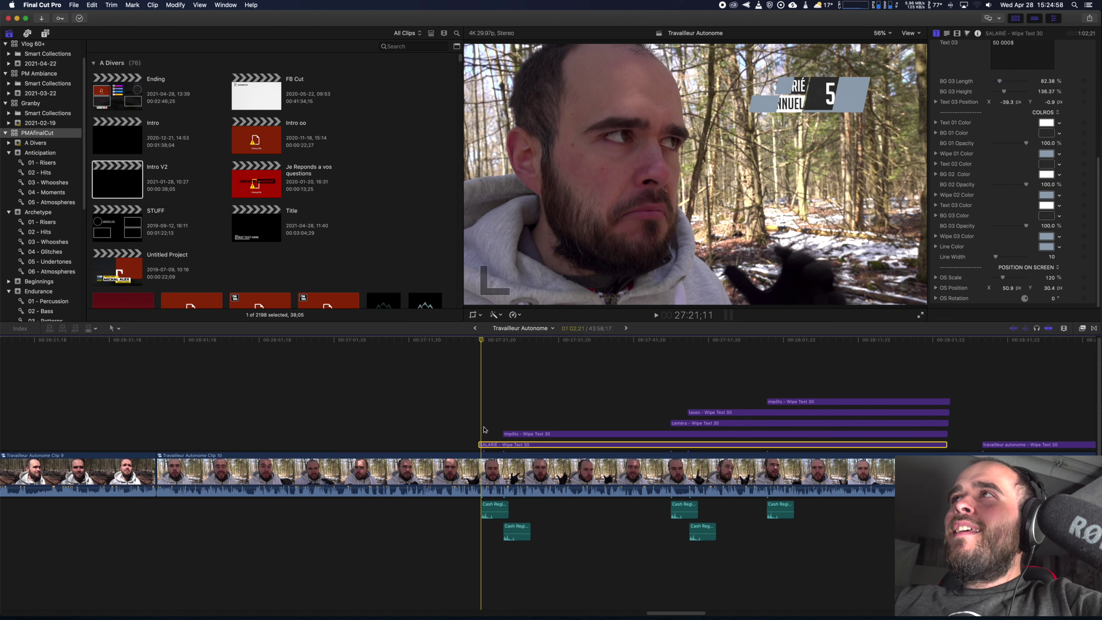
Play the entrances of the SALARIÉ and Impôts titles and show the Impôts title's parameters
key(space)
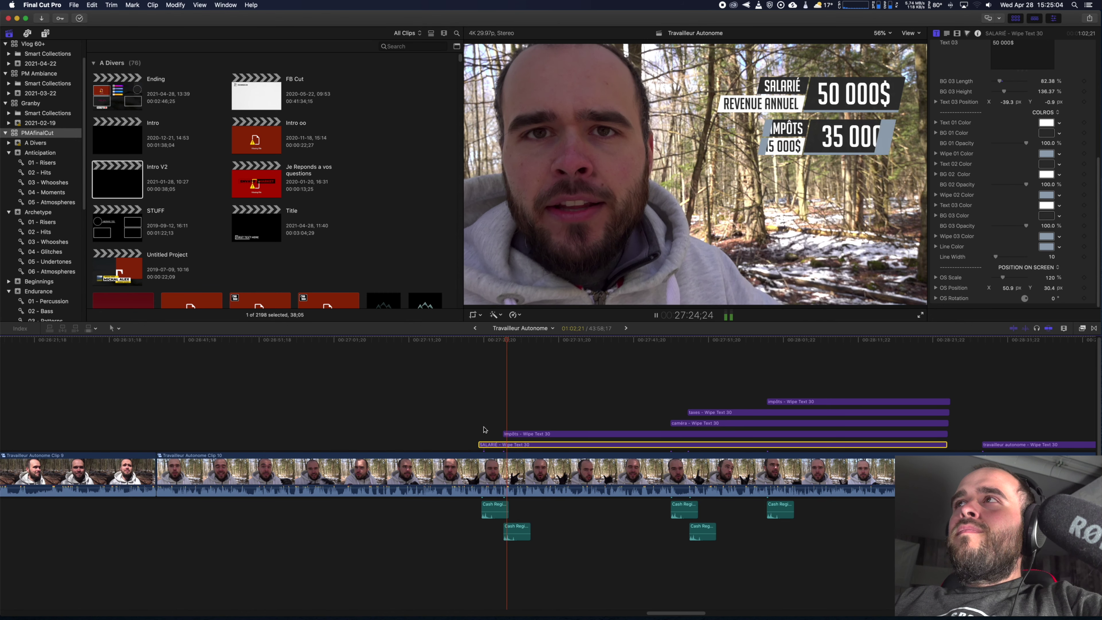
key(space)
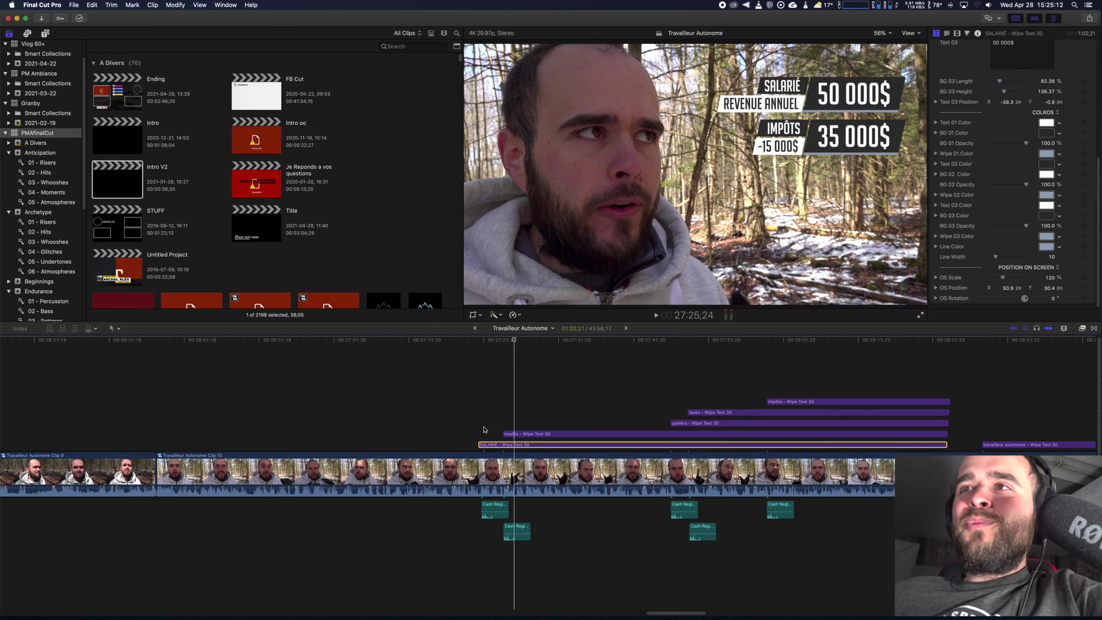
click(515, 417)
key(super+4)
Play the landscape shots between Travailleur Autonome Clips 10 and 11, under the loud section of the BrownHill music
key(super+minus)
key(super+minus)
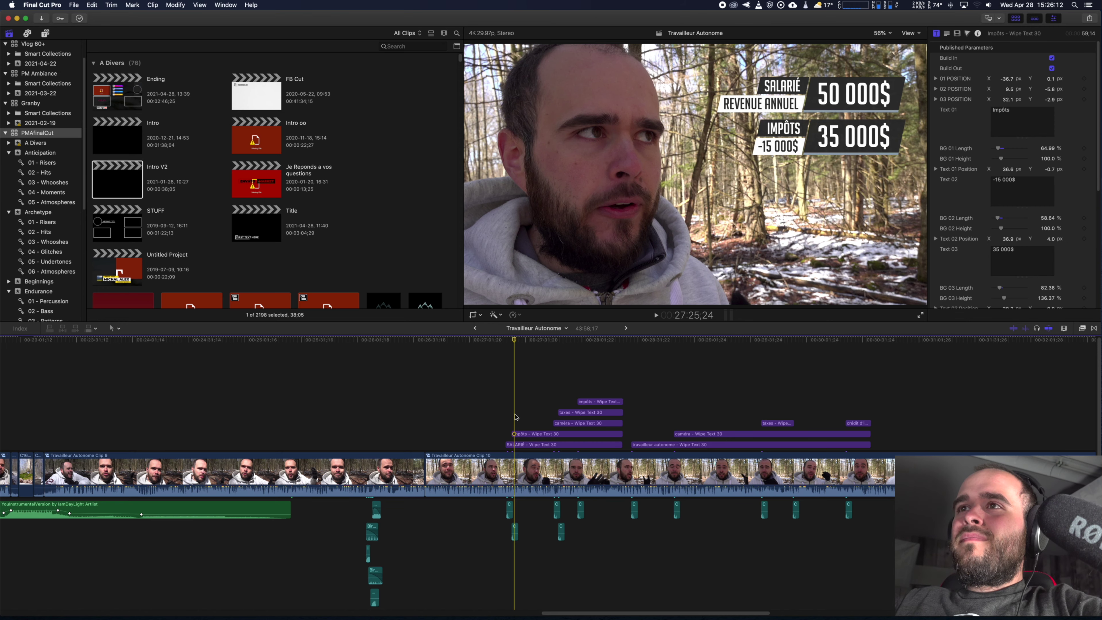
key(h)
scroll(514, 416, right, 10)
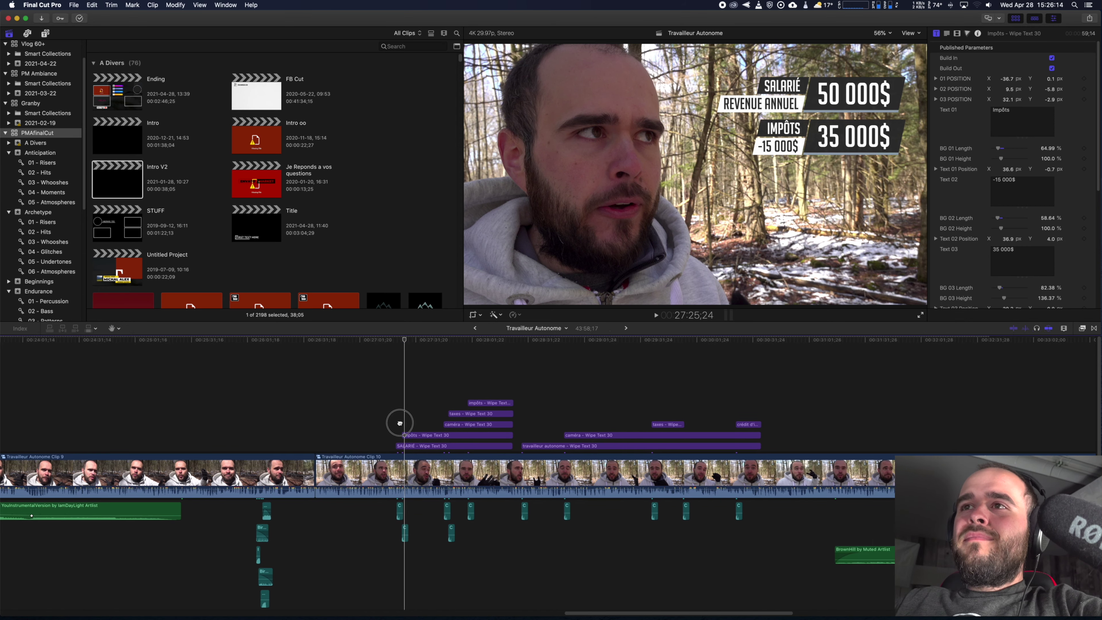
key(super+minus)
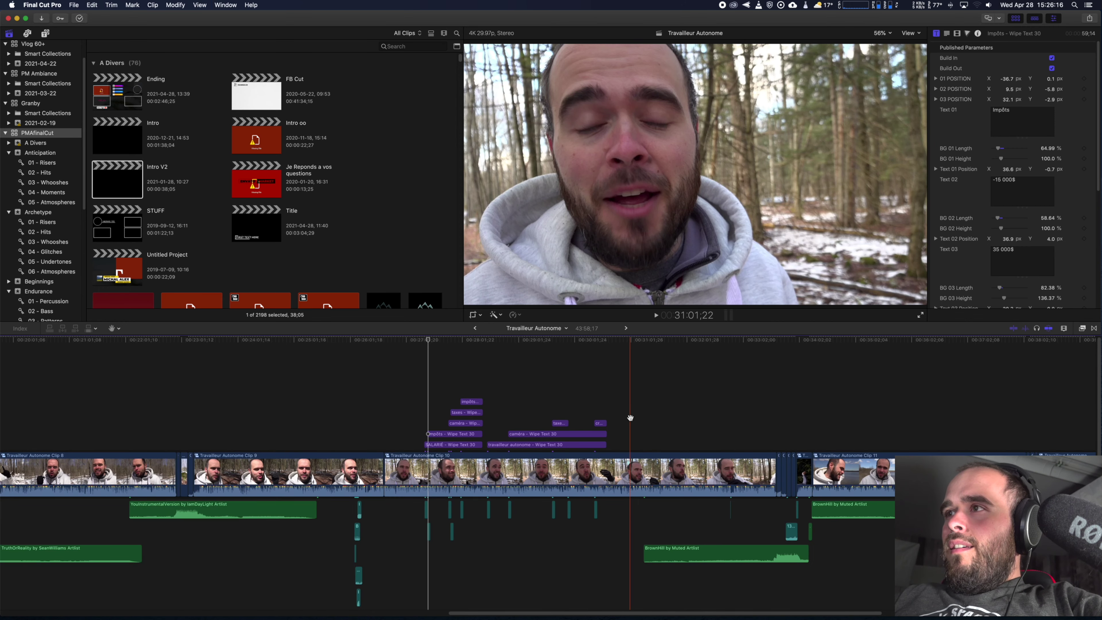
drag(811, 400, 476, 405)
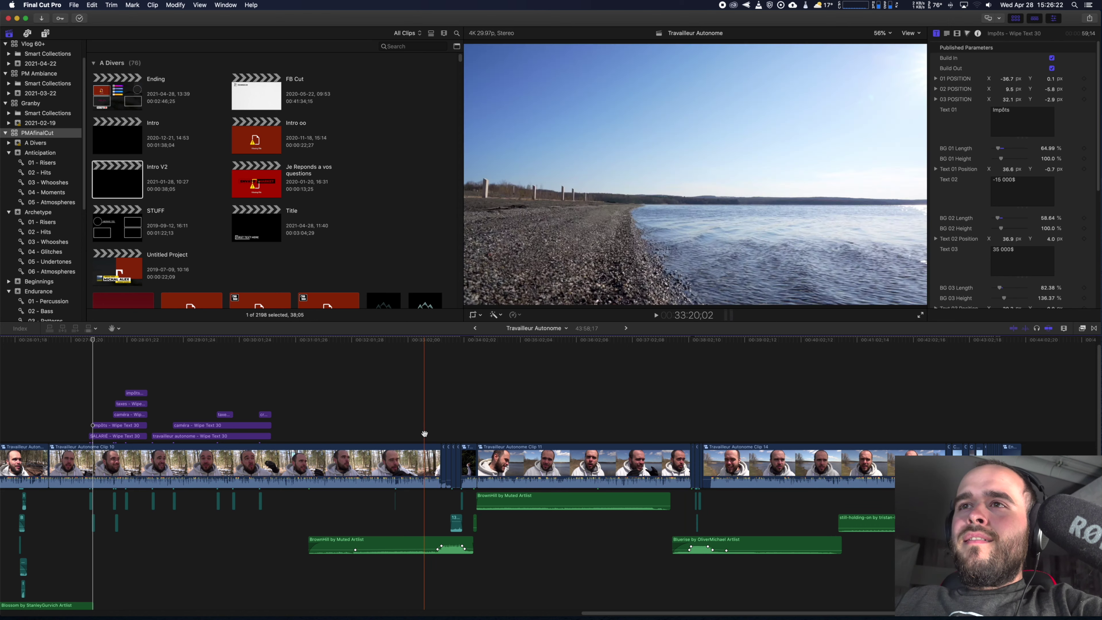
click(452, 432)
key(space)
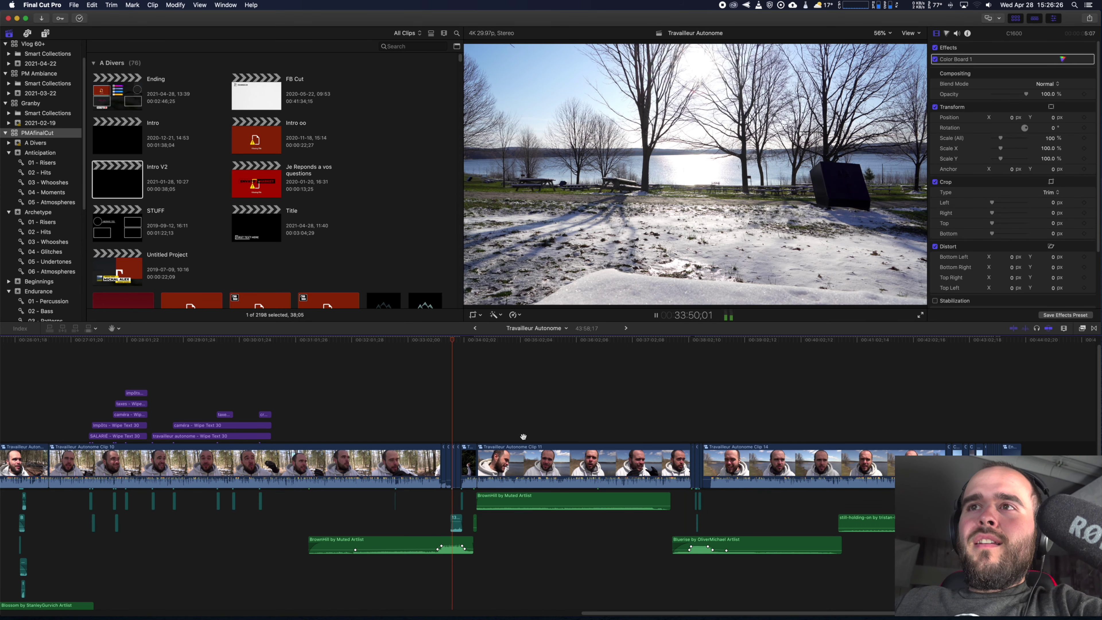
key(space)
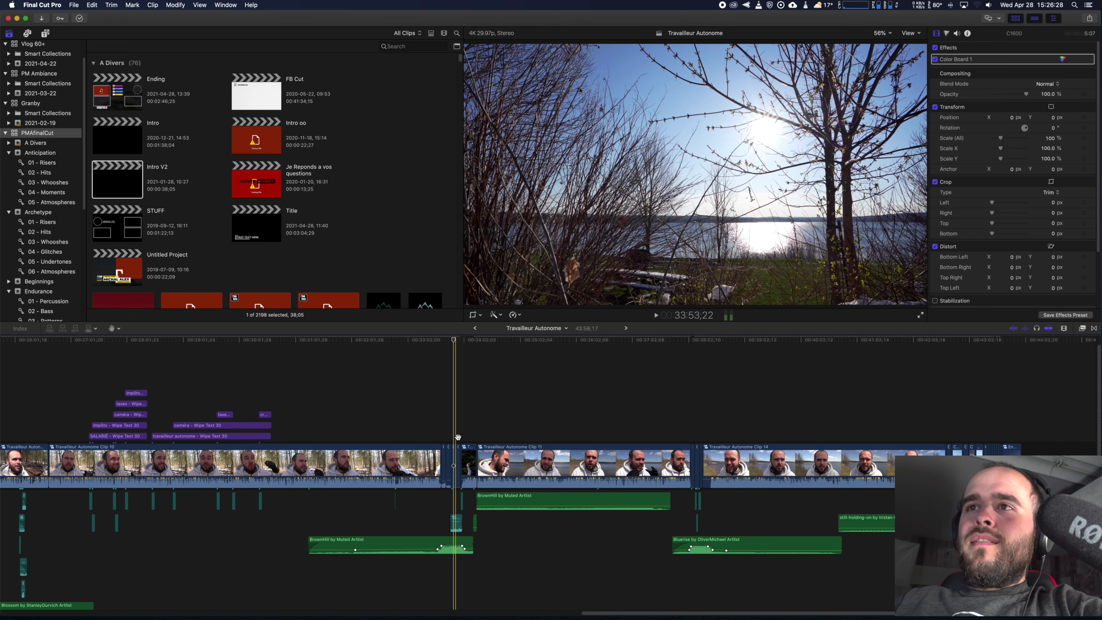
Play the river footage at the end of Travailleur Autonome Clip 12, above the Attack music
scroll(460, 438, up, 5)
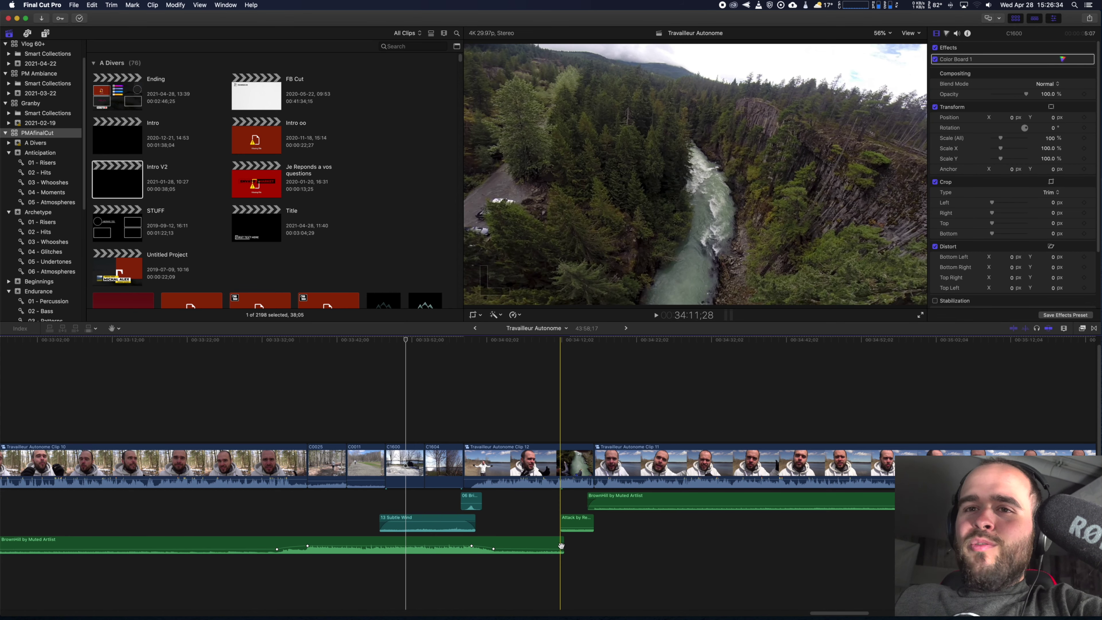
key(a)
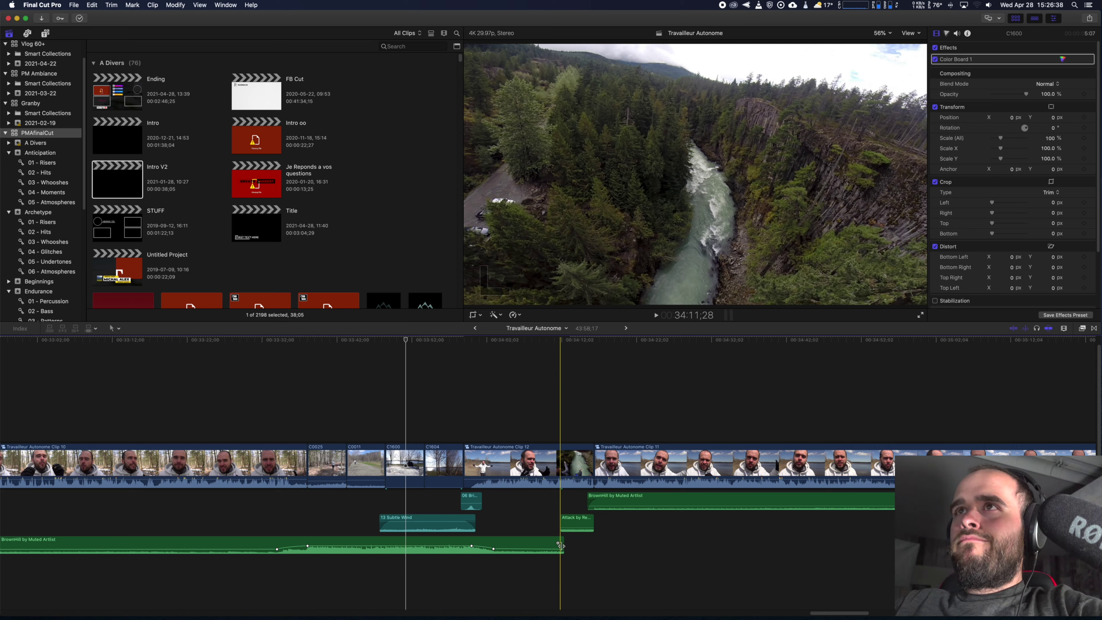
key(space)
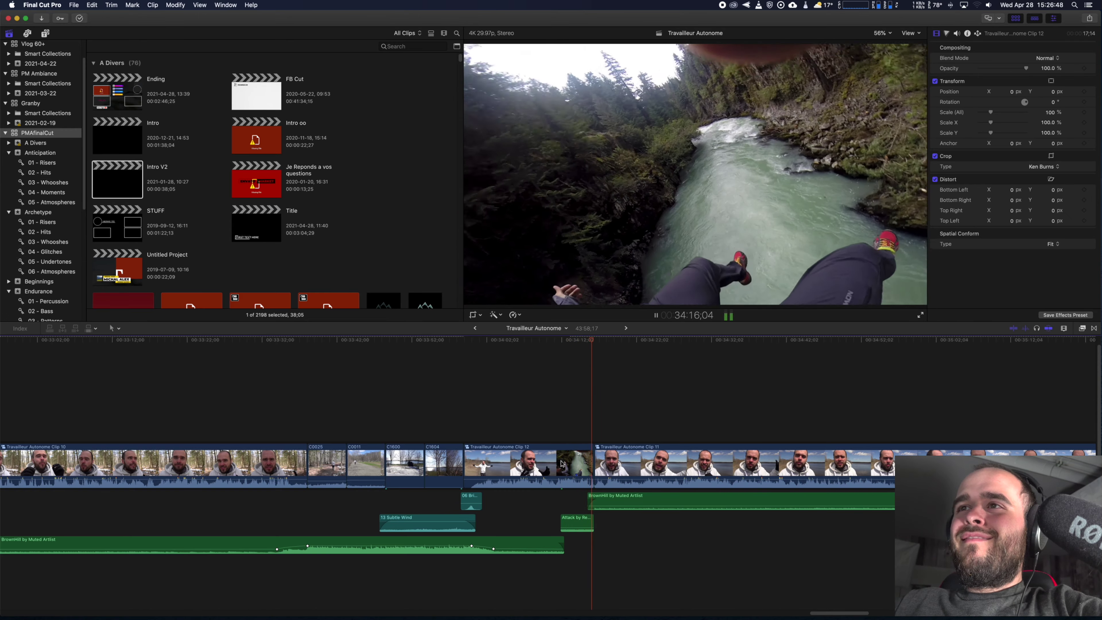
key(space)
Disable Travailleur Autonome Clip 12, play across its end into Clip 11, and enable it again
click(574, 458)
key(v)
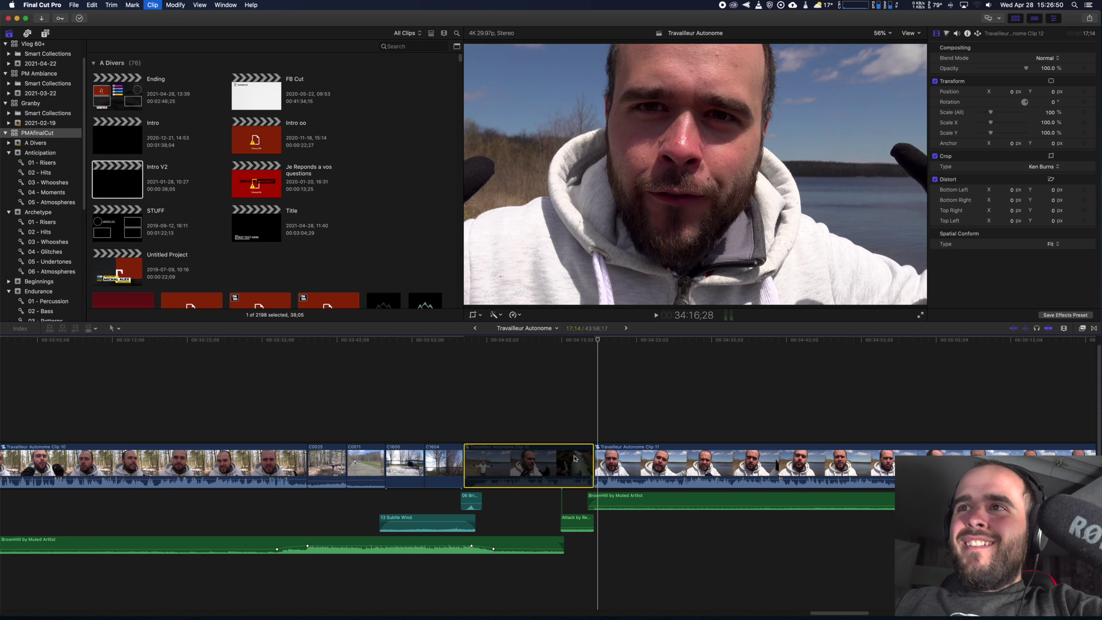
key(space)
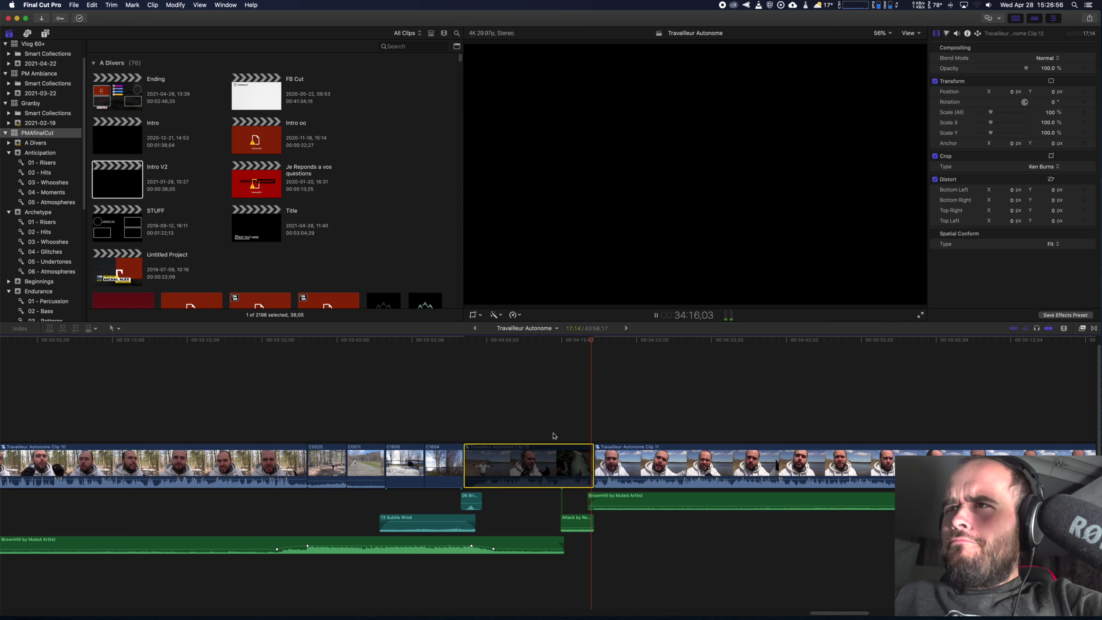
key(v)
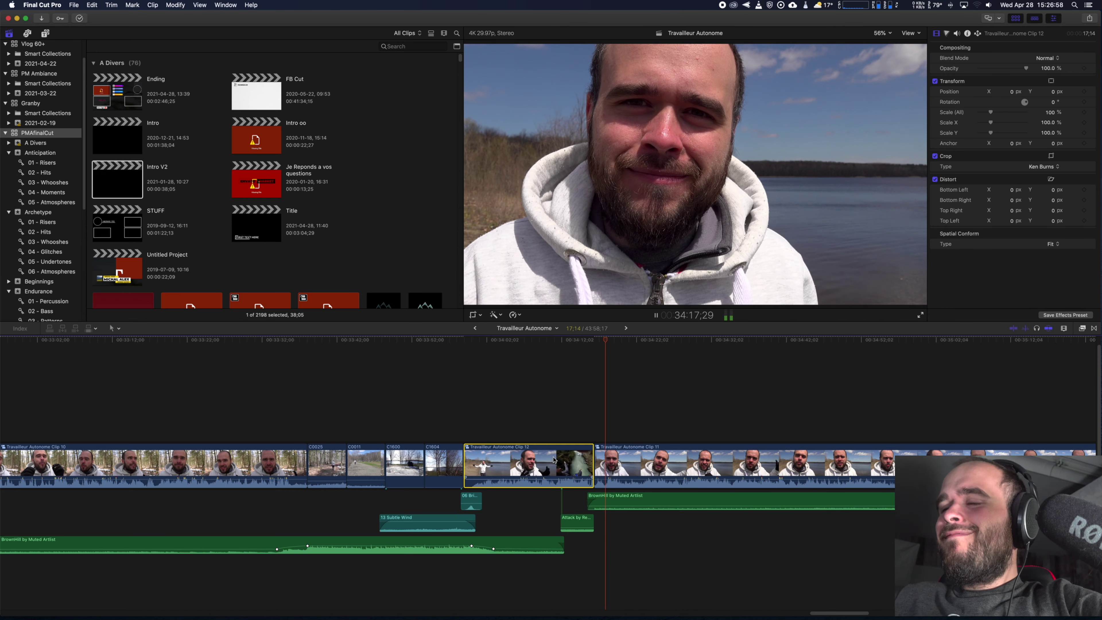
Play the closing landscape shots between Travailleur Autonome Clip 14 and Ending Clip 3, over the still-holding-on music
key(super+minus)
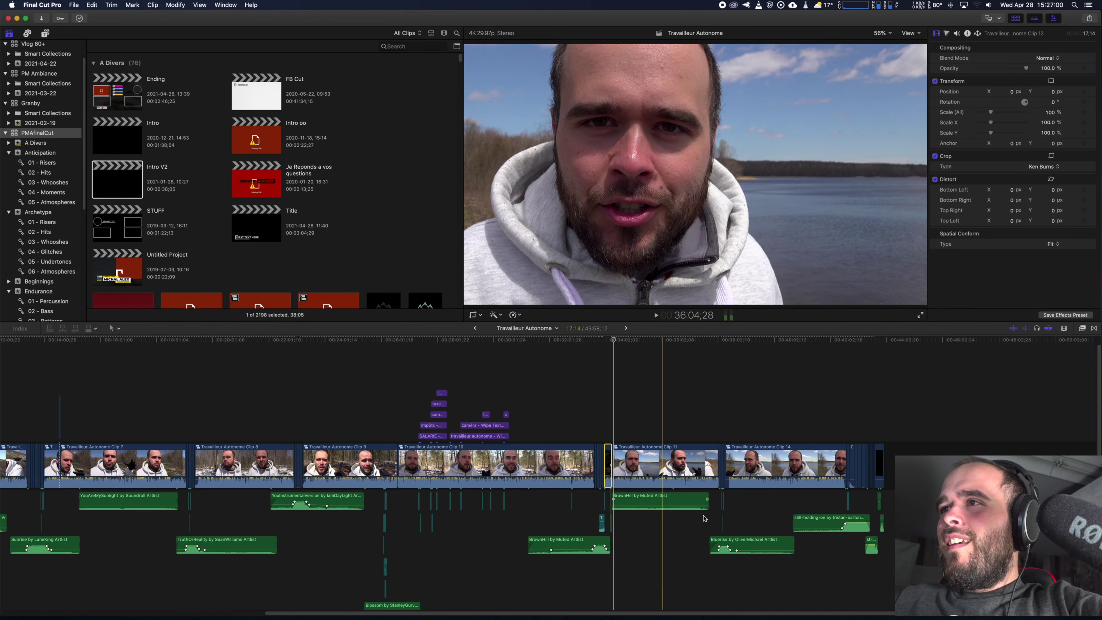
key(space)
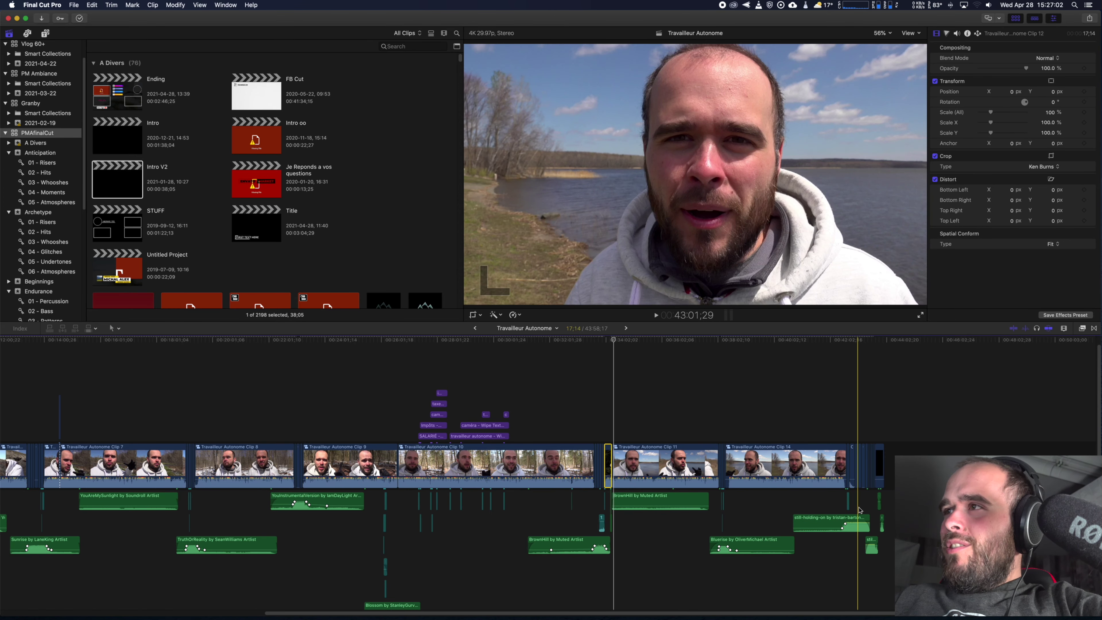
key(h)
drag(862, 509, 802, 496)
key(super+equal)
key(super+equal)
key(super+equal)
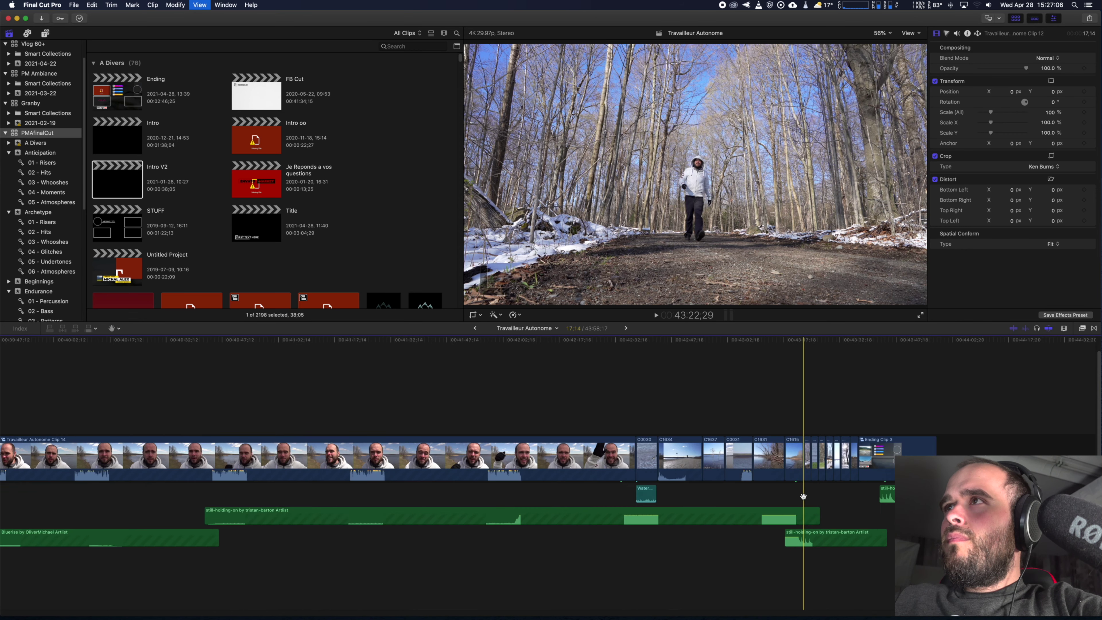
key(a)
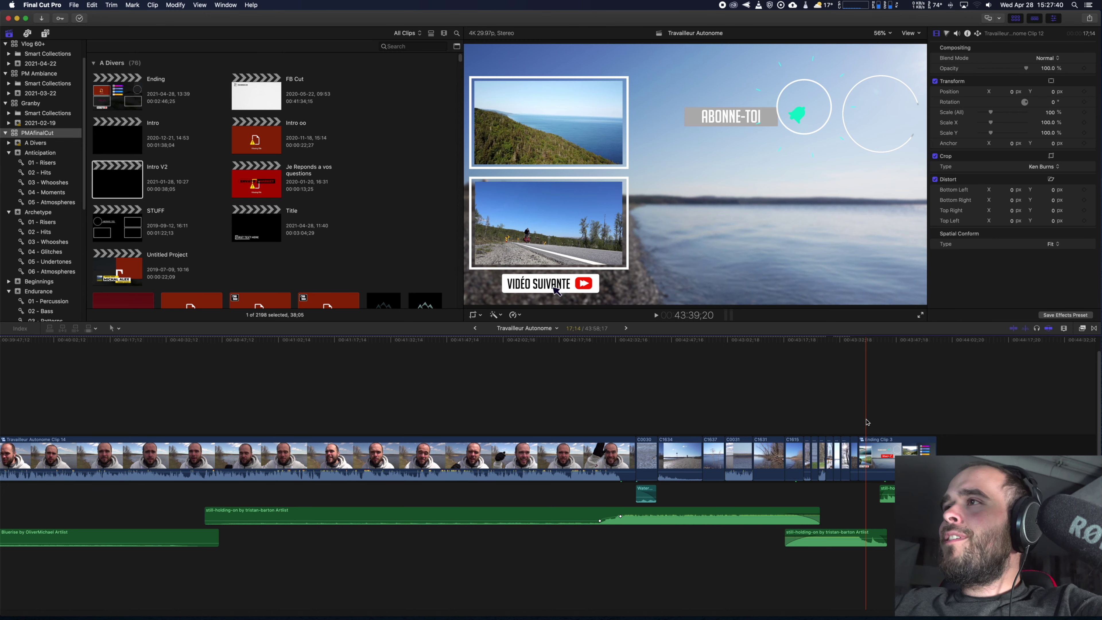
key(space)
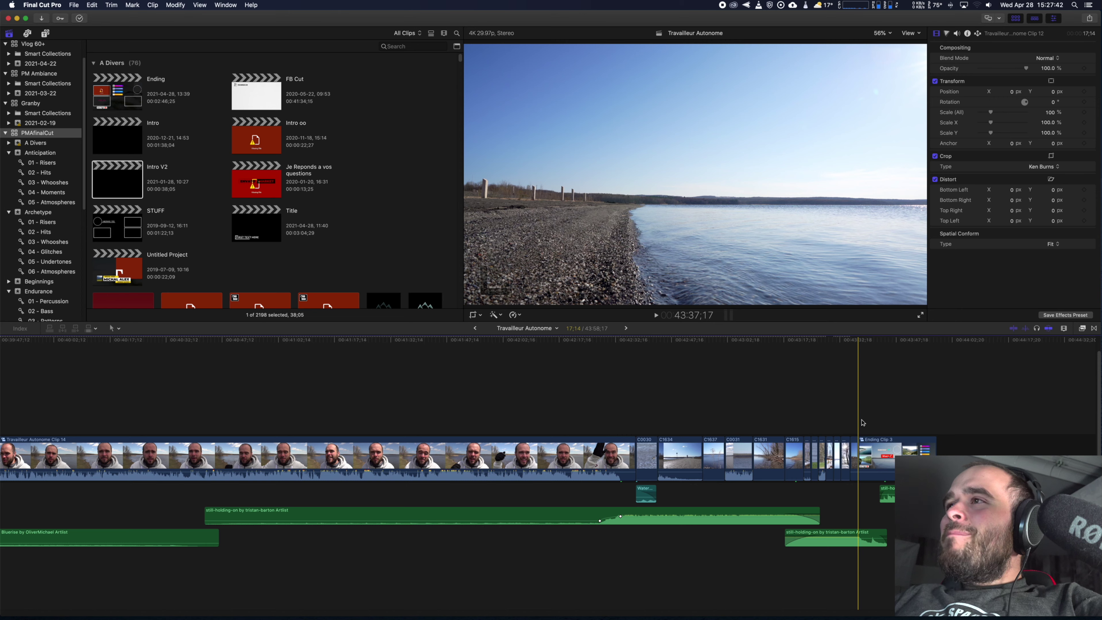
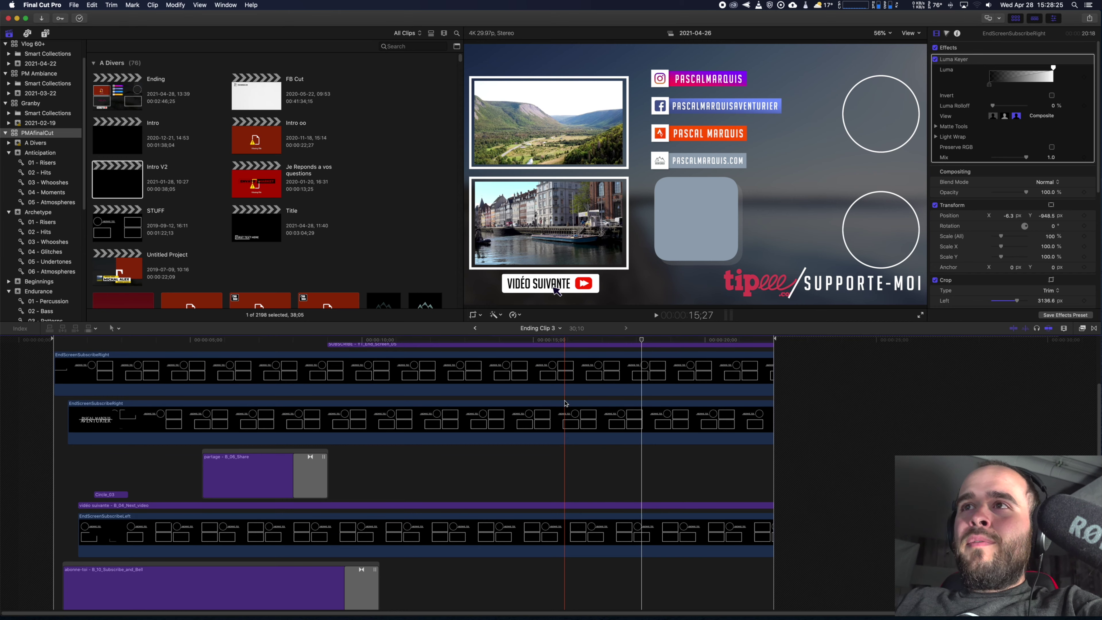
Examine the stacked title, end-screen and video layers inside Ending Clip 3, and return to the Travailleur Autonome project
scroll(560, 430, down, 4)
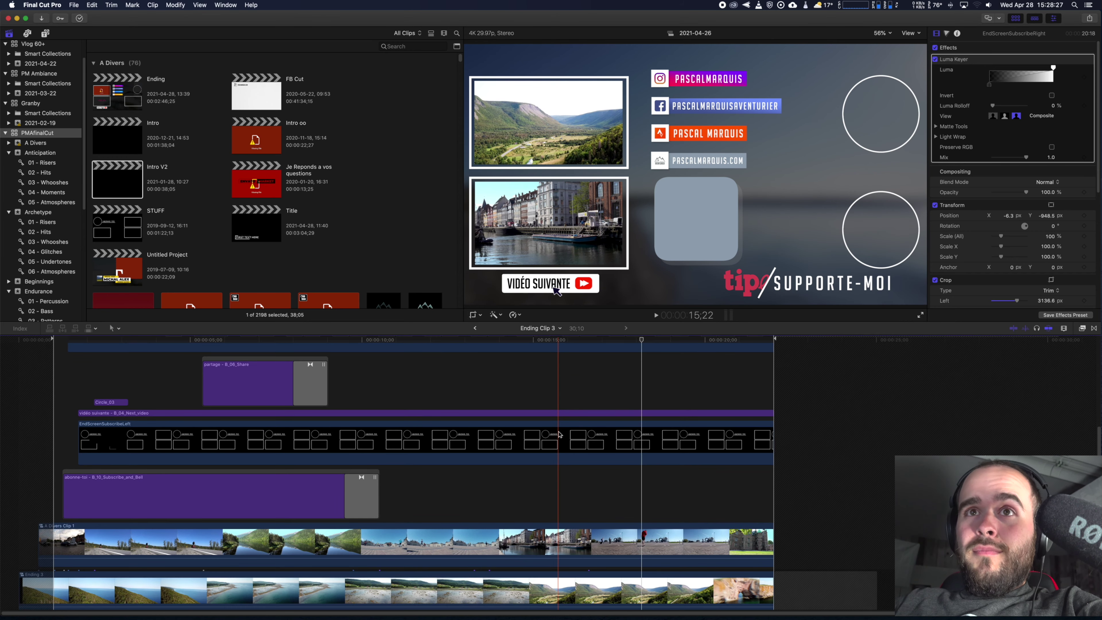
scroll(477, 443, down, 5)
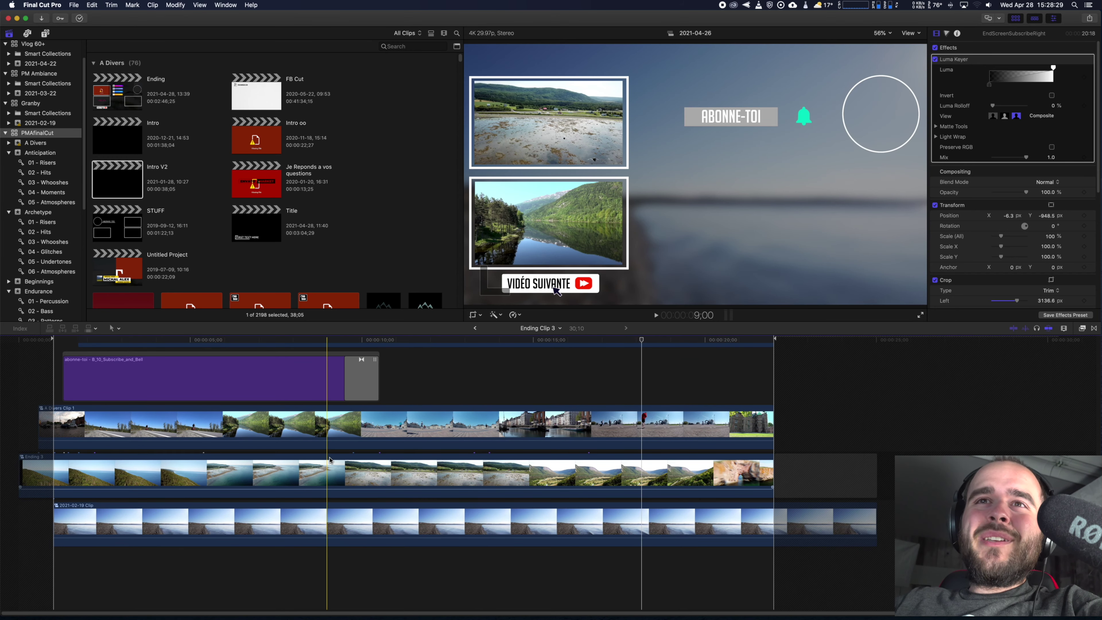
key(super+bracketleft)
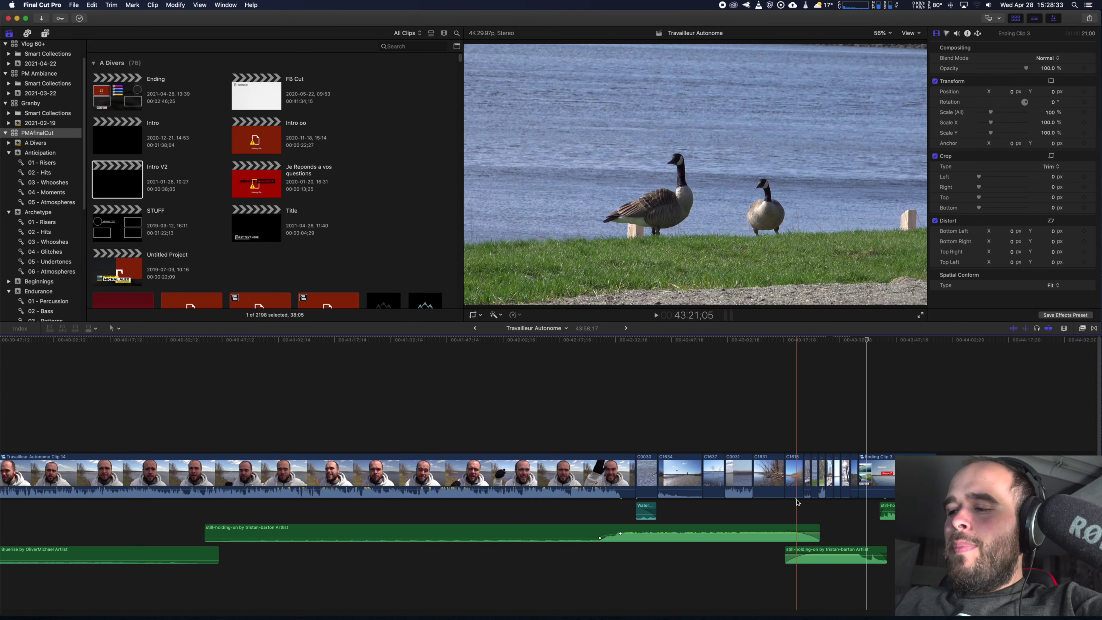
Toggle the system sound mute and play landscape clip C1615 where the two still-holding-on tracks overlap
key(XF86AudioMute)
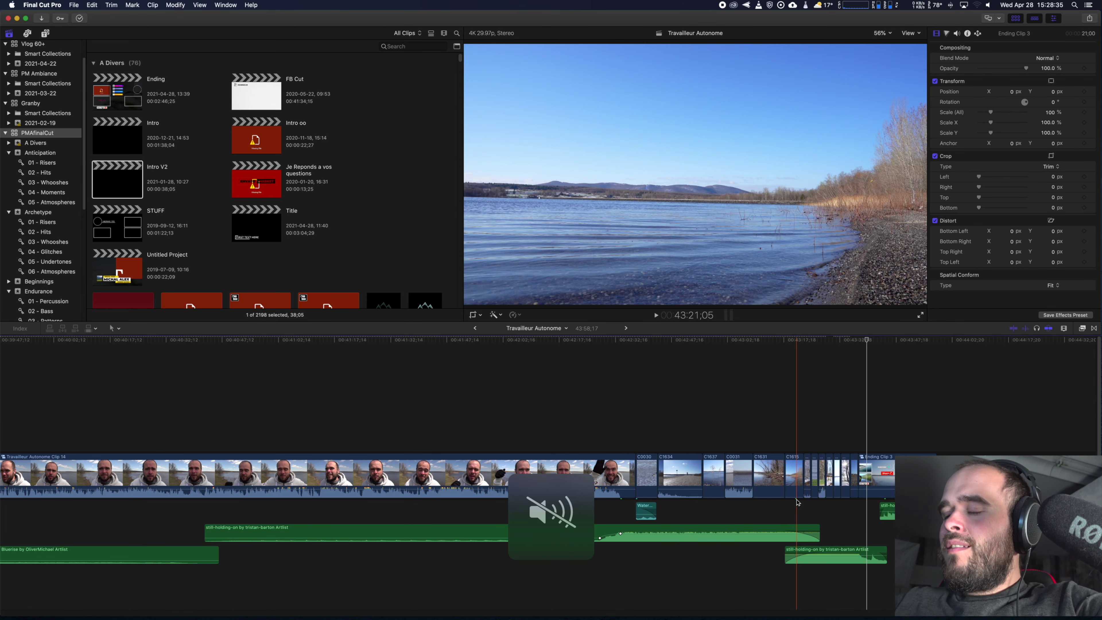
key(super+equal)
key(super+equal)
click(781, 479)
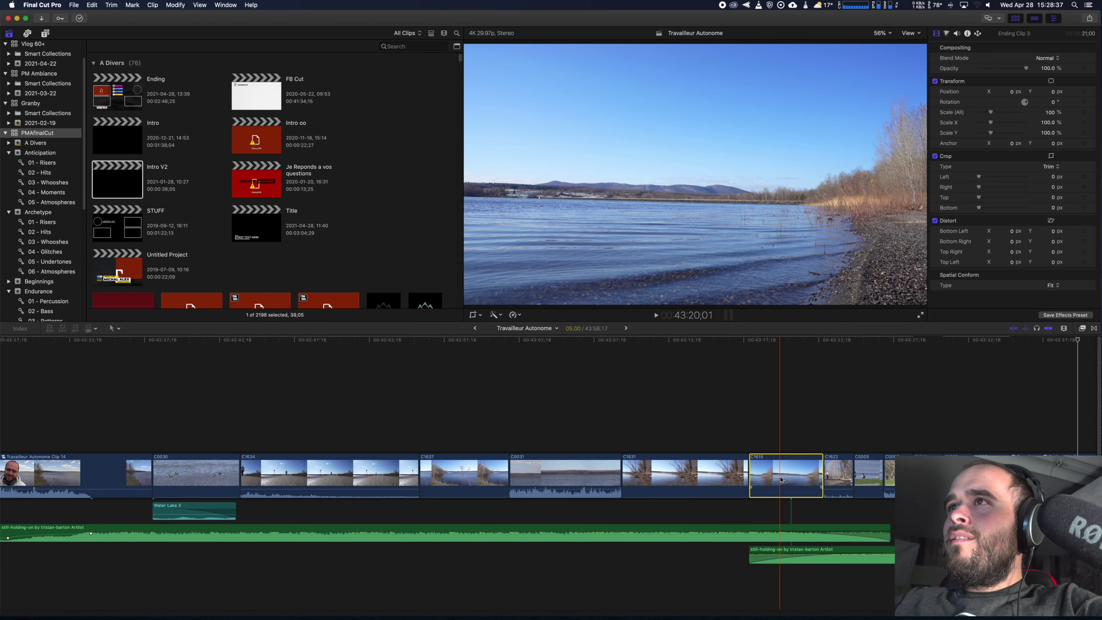
key(space)
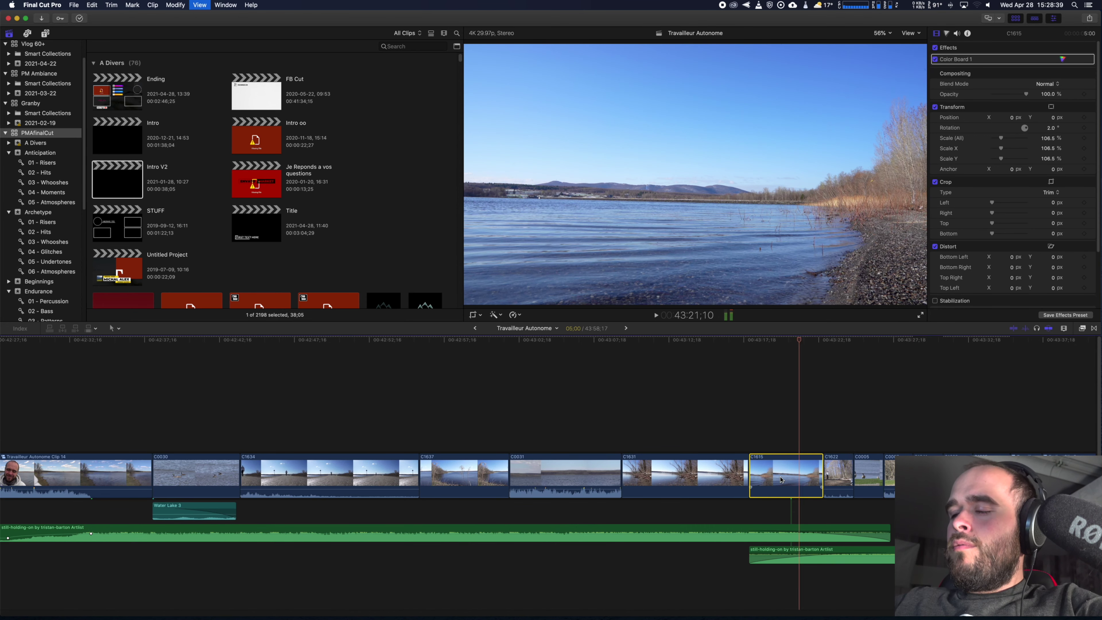
Select Travailleur Autonome Clip 15 and play its transition into Ending Clip 3
key(h)
drag(853, 429, 467, 426)
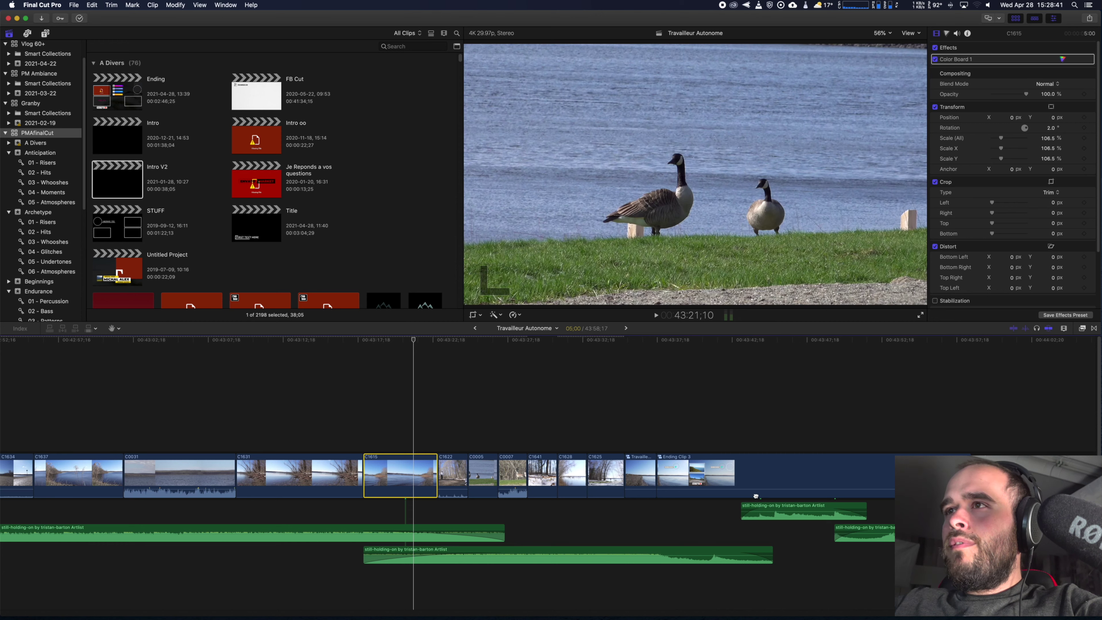
key(a)
click(648, 480)
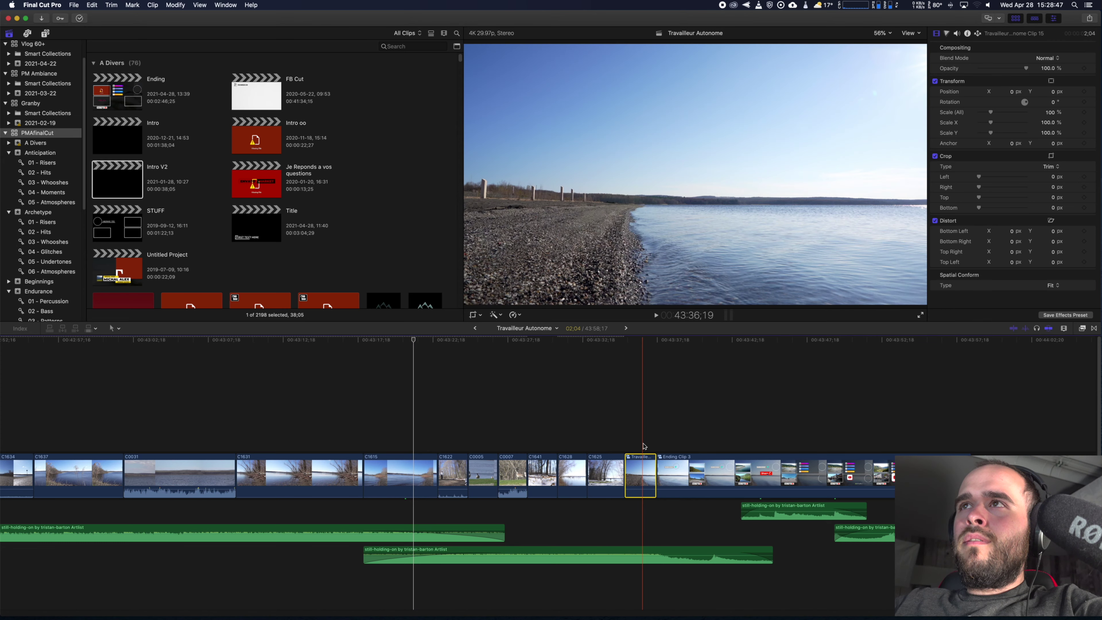
key(space)
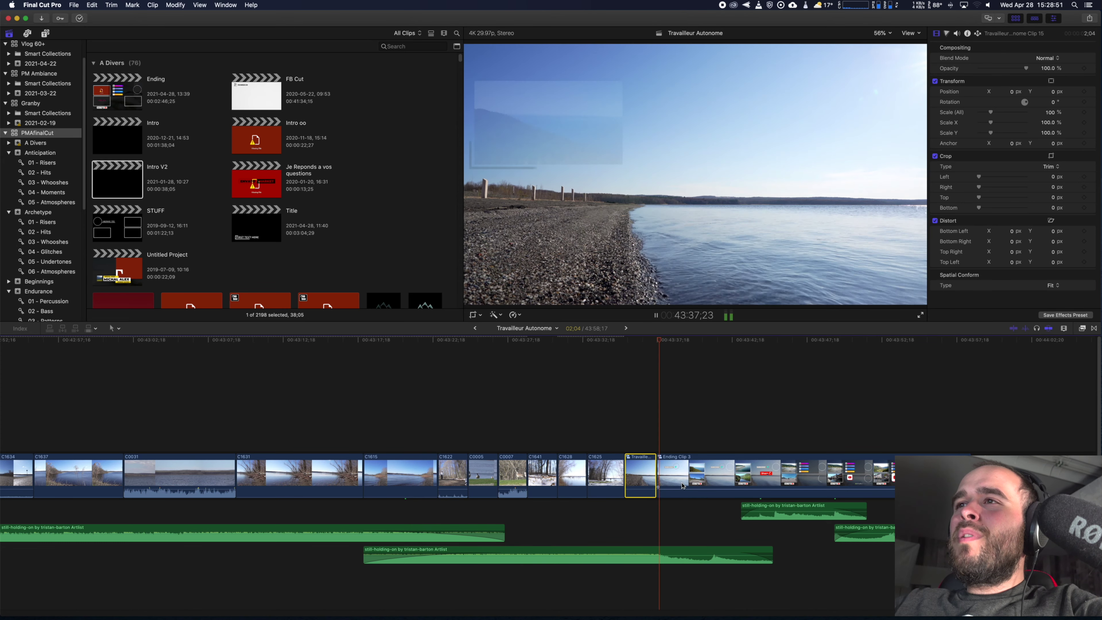
Open Ending Clip 3 and examine the Gaussian blur and opacity keyframes on its background 2021-02-19 Clip
double_click(657, 485)
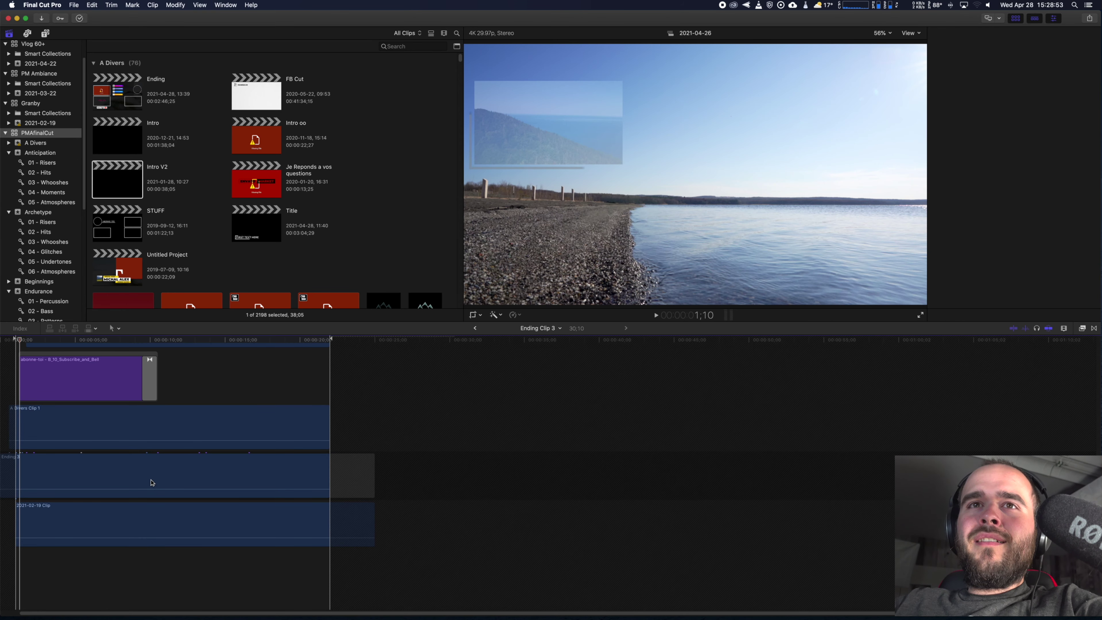
click(98, 514)
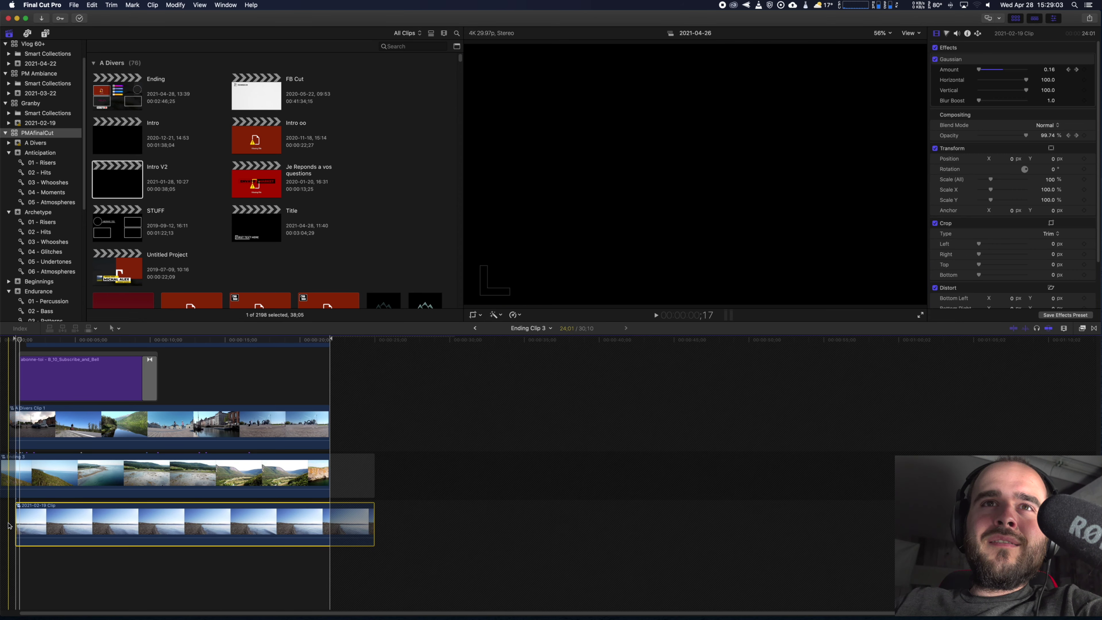
click(14, 517)
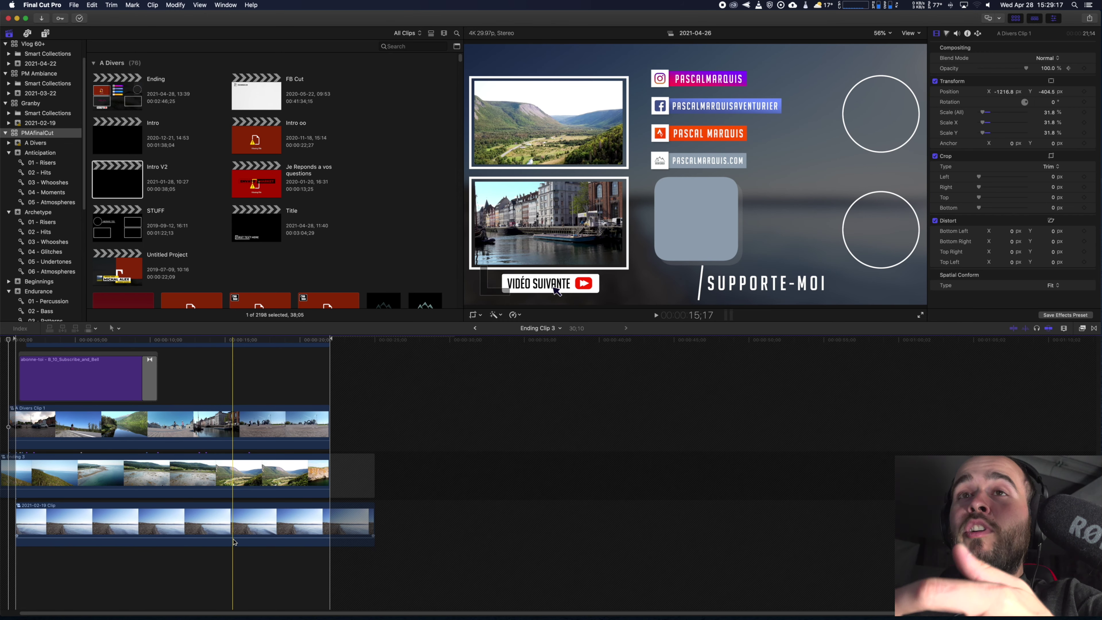
Open the nested 2021-02-19 Clip to view the shoreline clip inside, and go back out to the Travailleur Autonome project
double_click(225, 524)
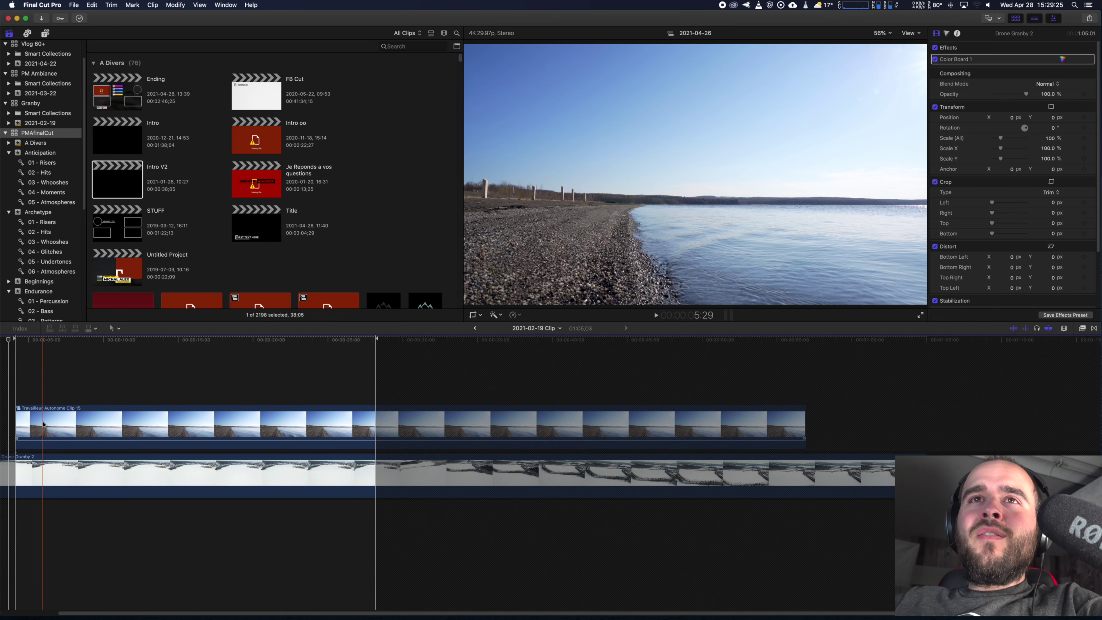
click(475, 327)
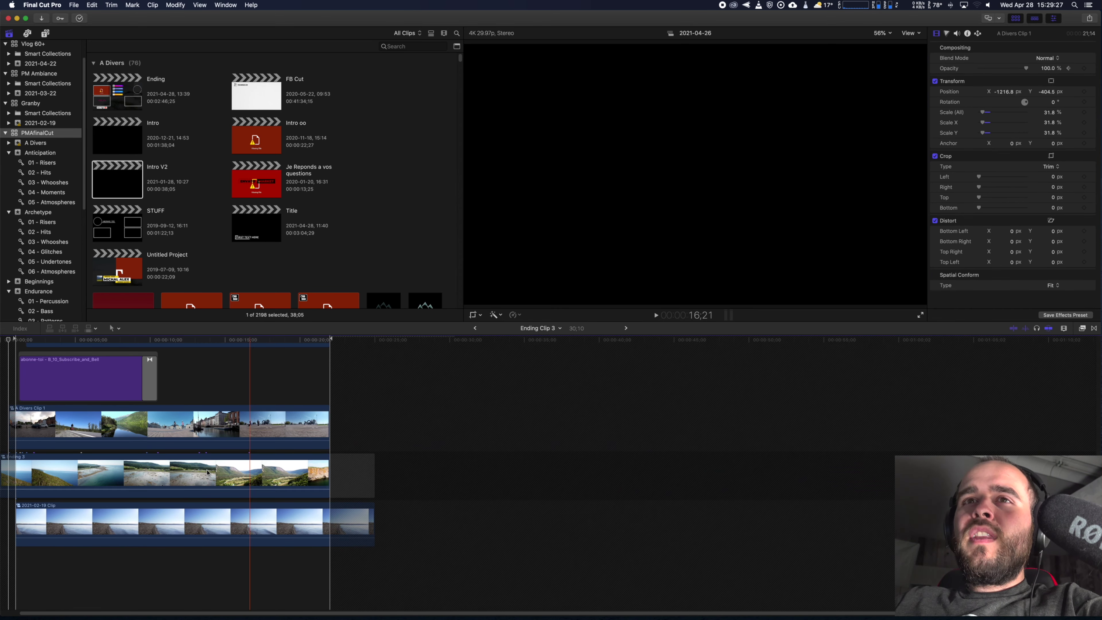
click(121, 523)
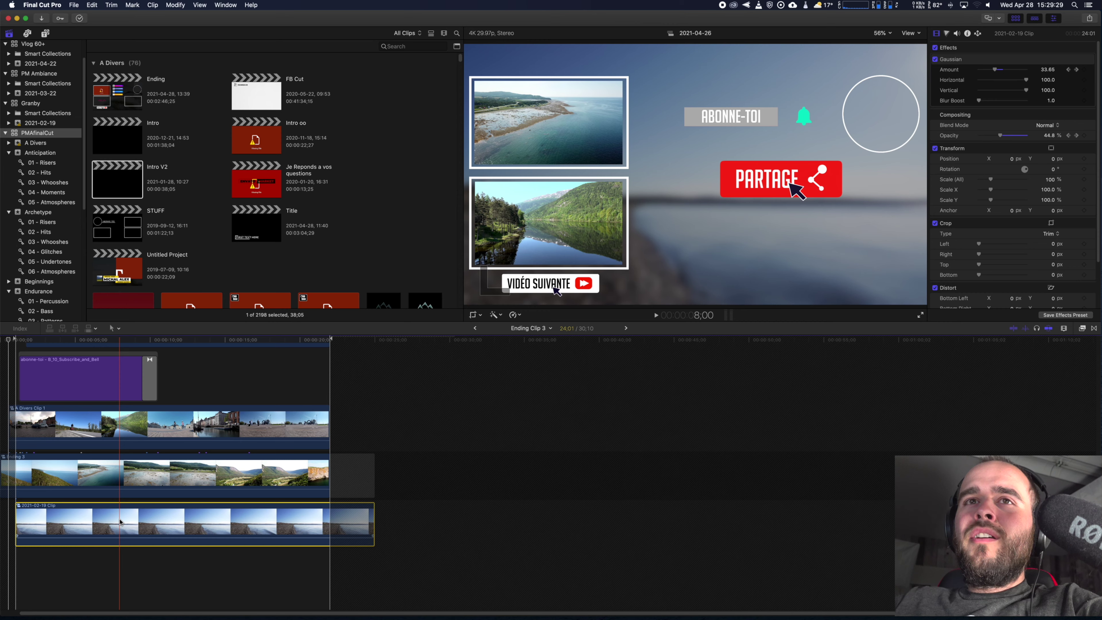
click(475, 327)
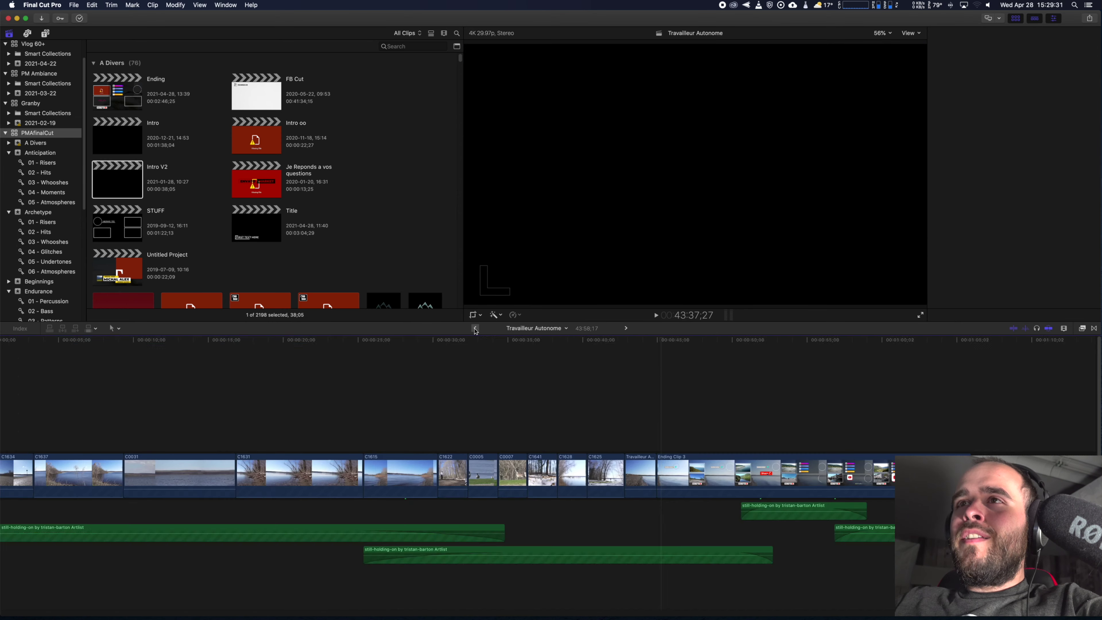
Play from the end of Clip 15 through the subscribe and share animations of Ending Clip 3
click(655, 434)
key(space)
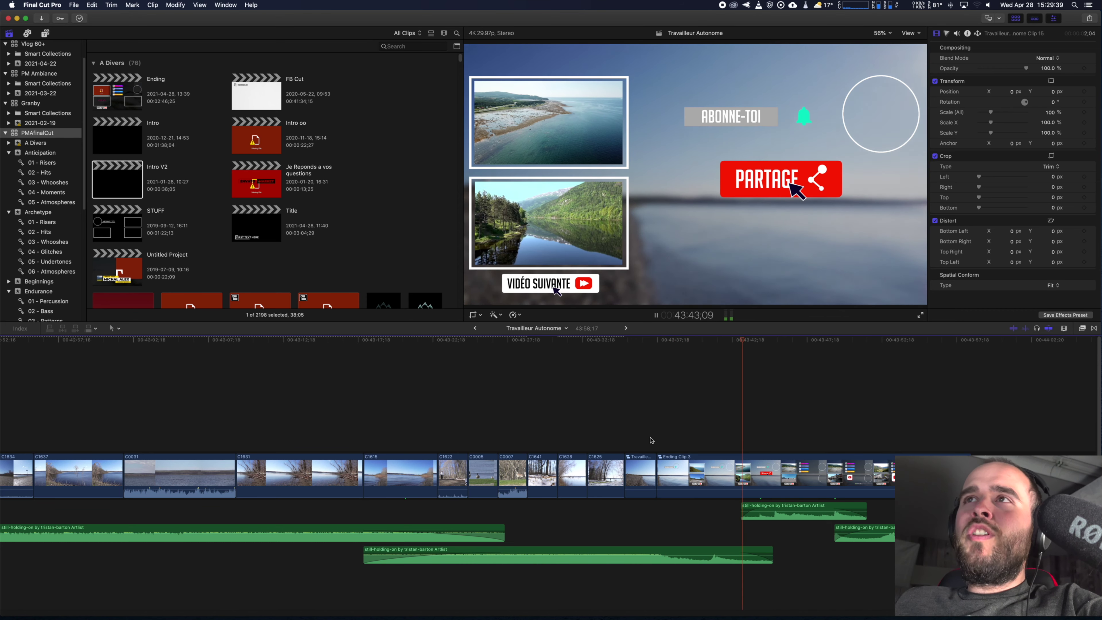
key(space)
Reopen Ending Clip 3, check the transform settings of A Divers Clip 1, and open that clip to view its source footage
click(732, 479)
double_click(732, 479)
click(314, 447)
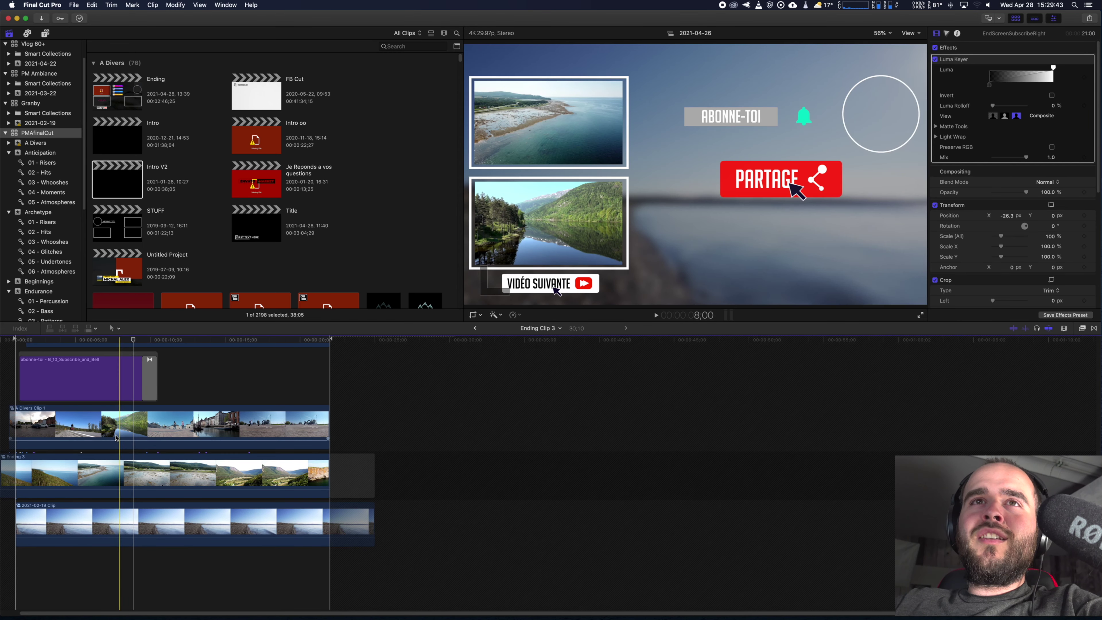
click(97, 434)
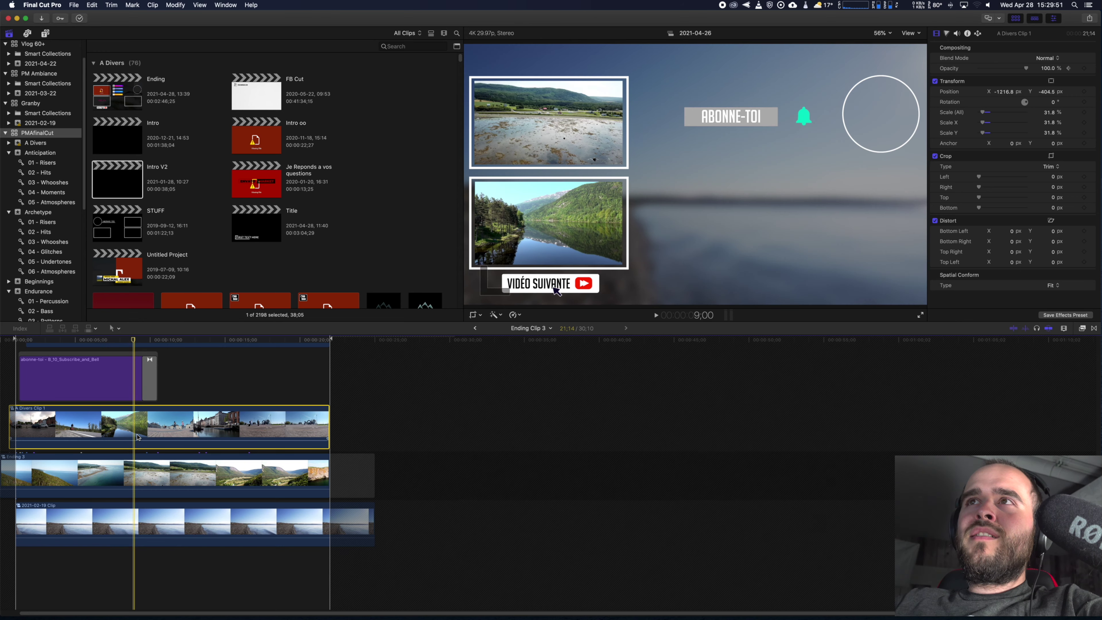
double_click(177, 434)
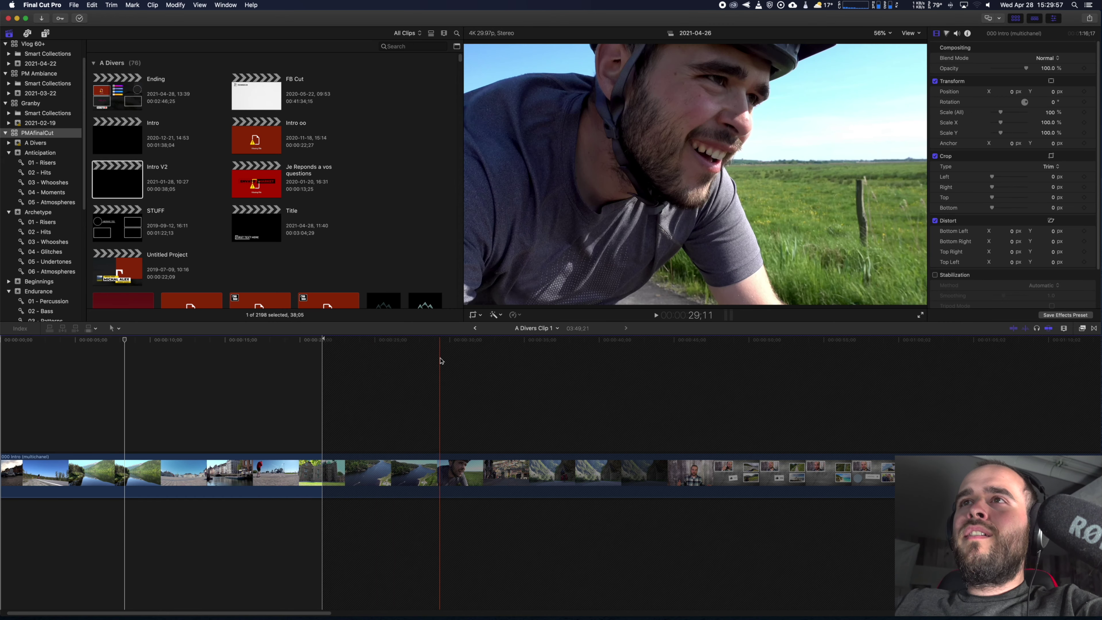
Go back to Ending Clip 3, look over its title and end-screen layers, and return to the Travailleur Autonome project
click(475, 328)
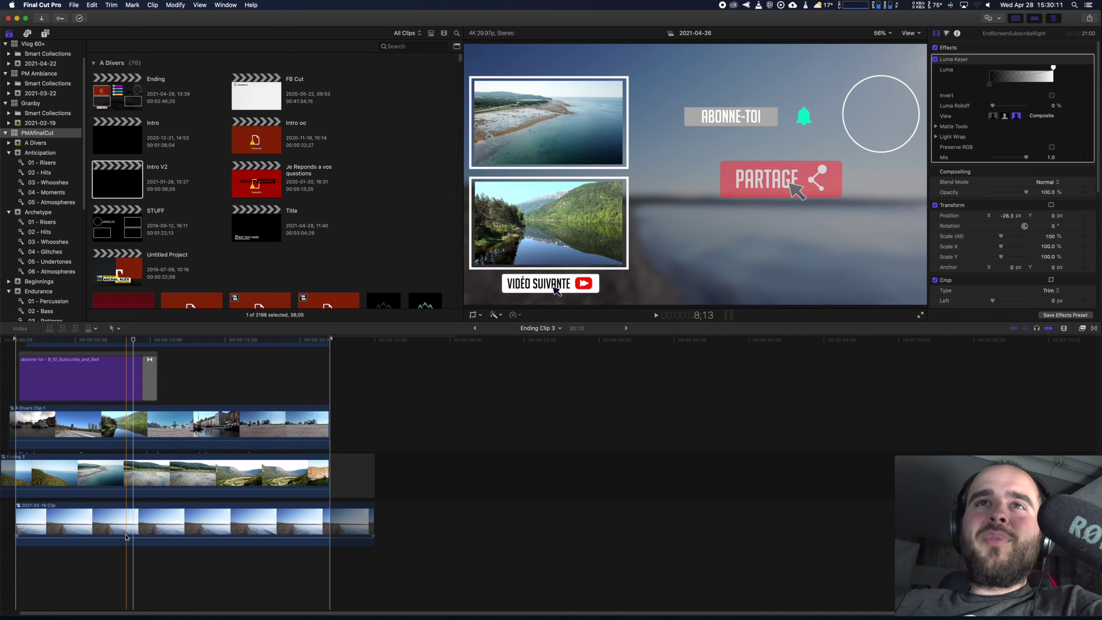
scroll(112, 452, up, 5)
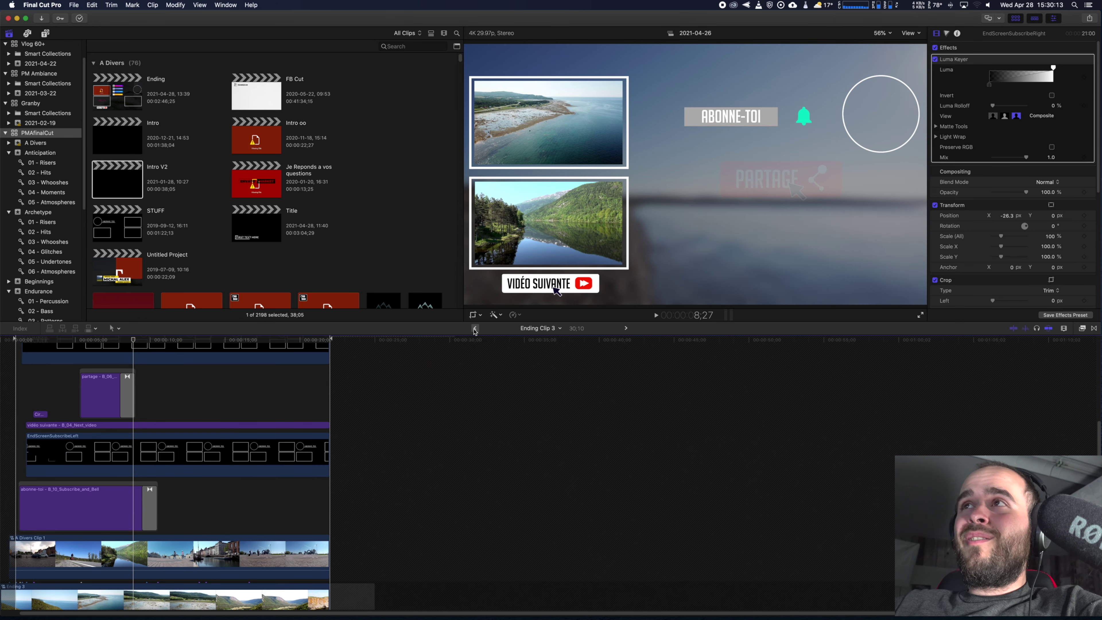
click(474, 328)
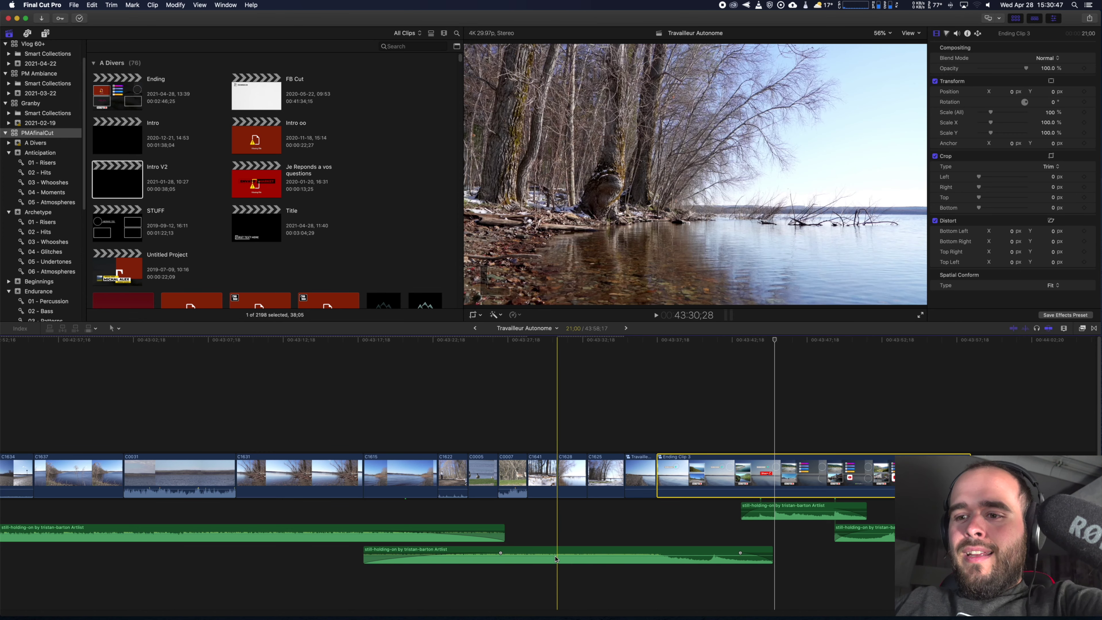
Mute and restore the system volume, and play the passage from the last shoreline clip into the start of Ending Clip 3
key(XF86AudioLowerVolume)
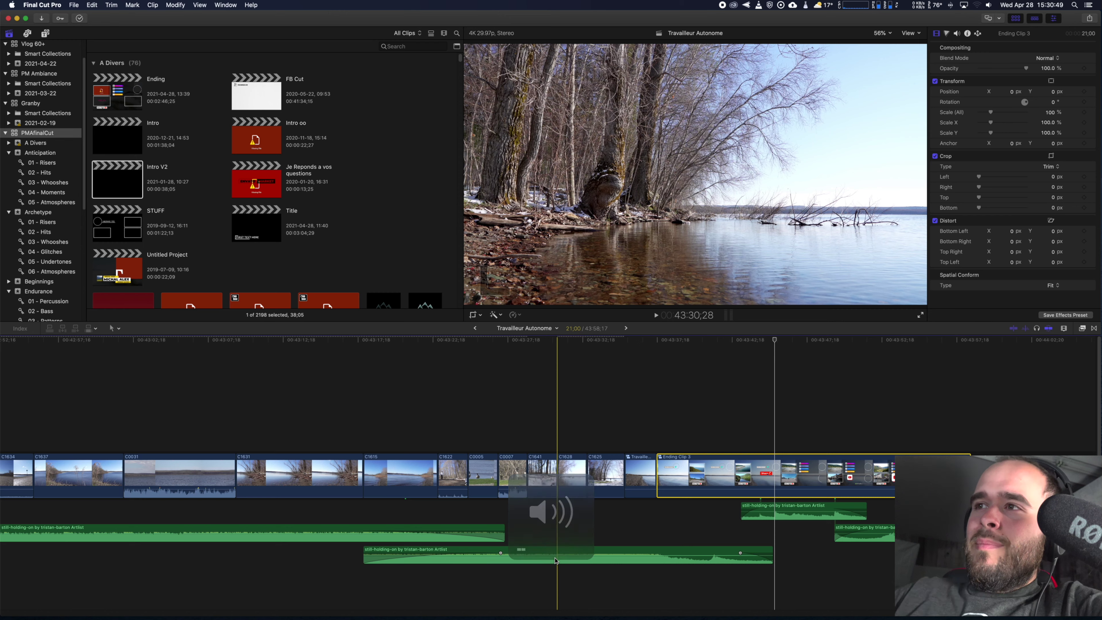
key(XF86AudioLowerVolume)
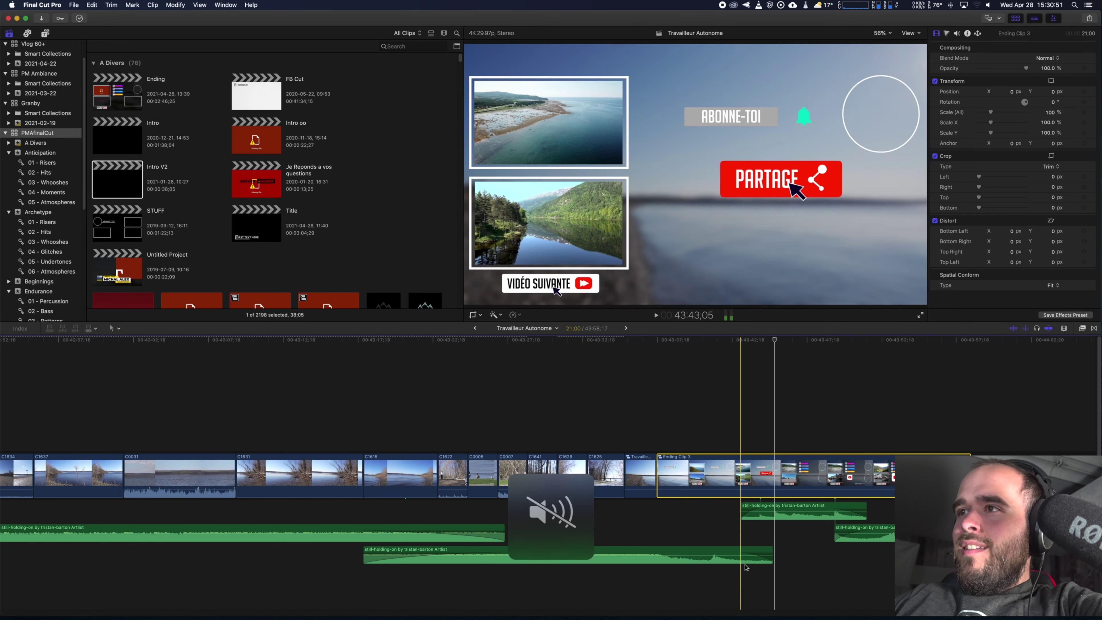
key(XF86AudioRaiseVolume)
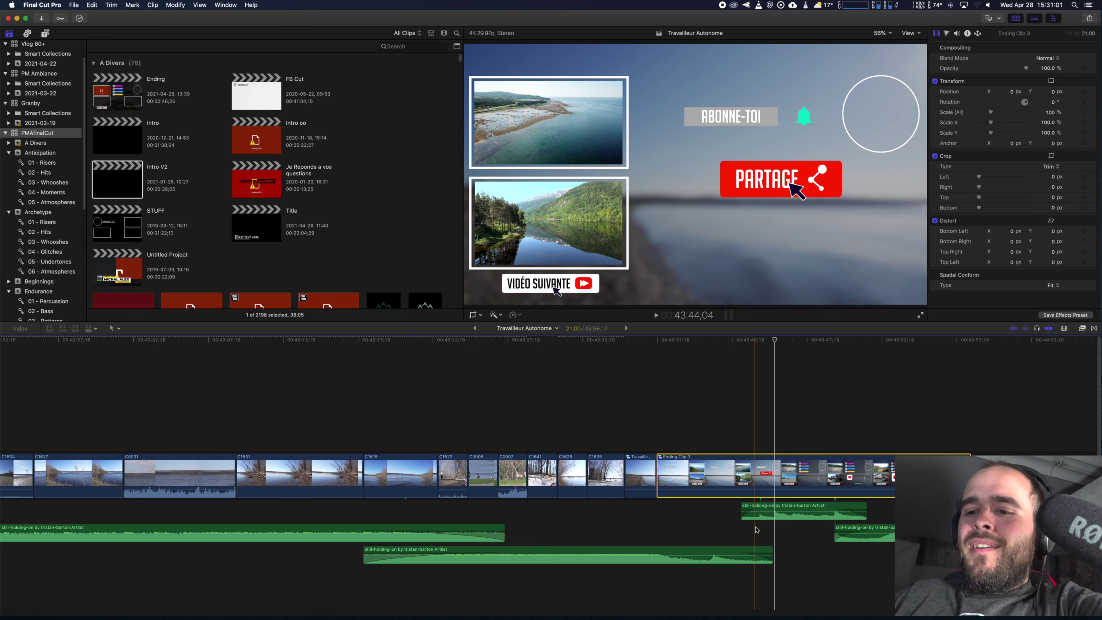
key(XF86AudioRaiseVolume)
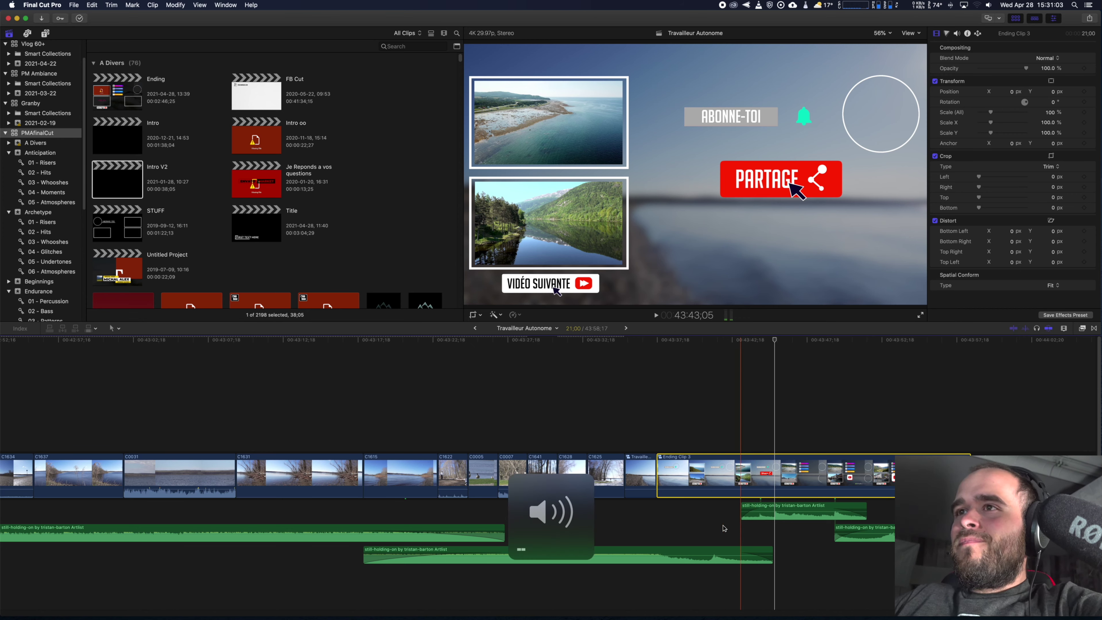
key(space)
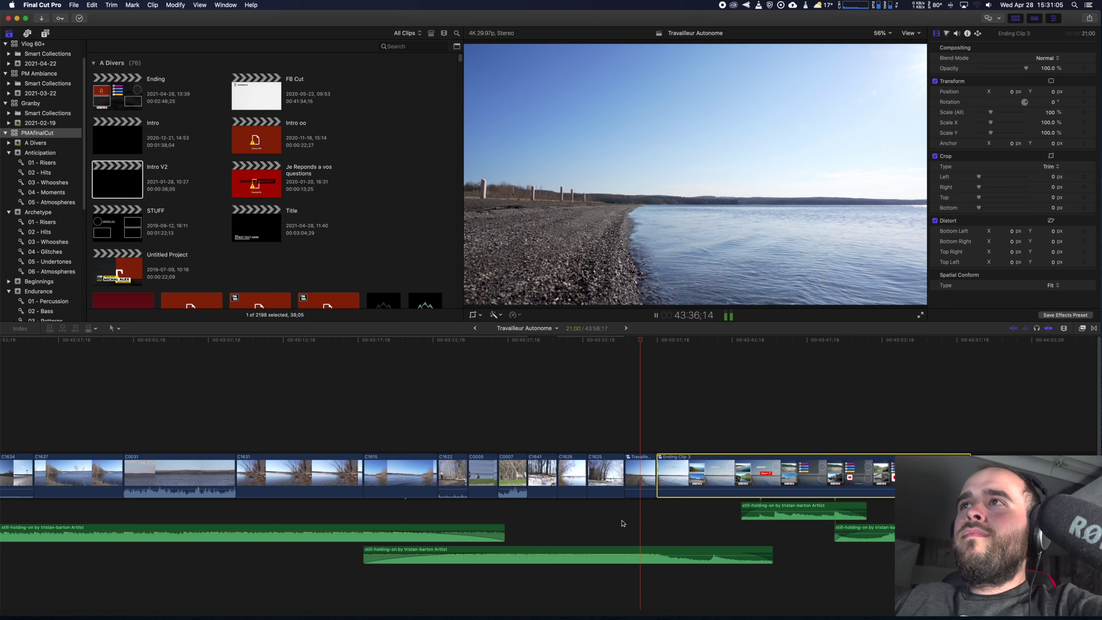
key(space)
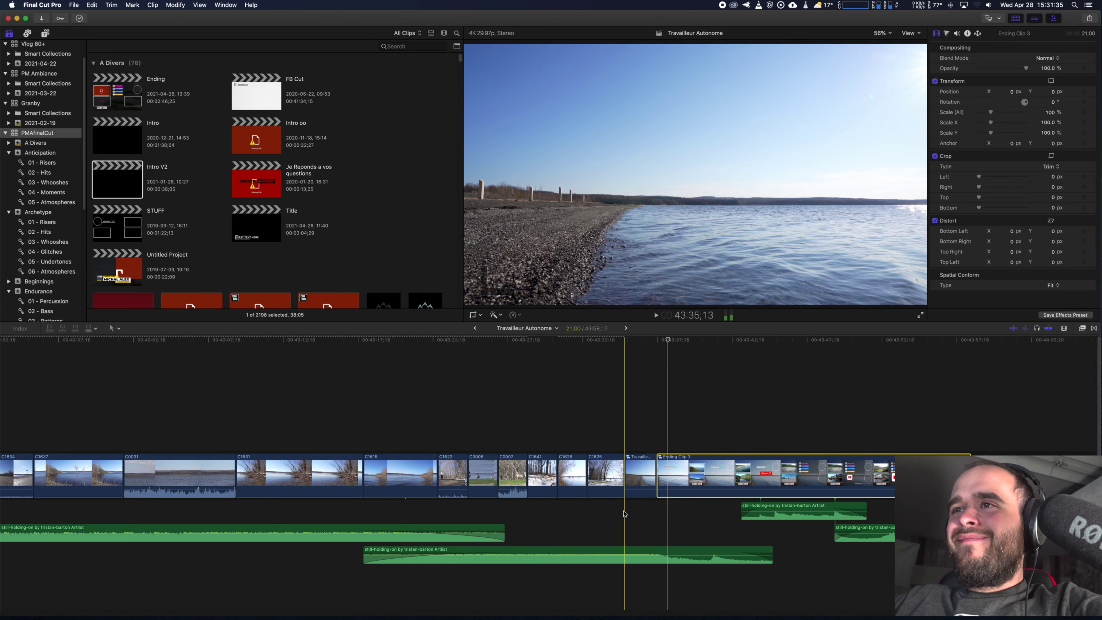
Replay from the last shoreline clip through Ending Clip 3 to the end of the project, checking the end-screen animations with the music
key(space)
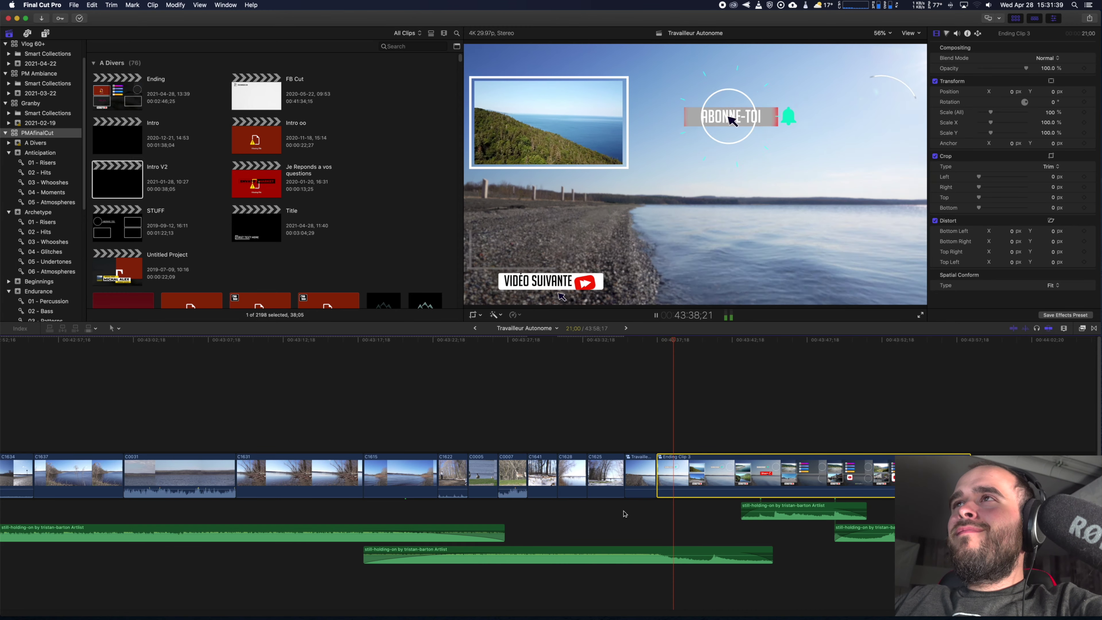
key(space)
key(space)
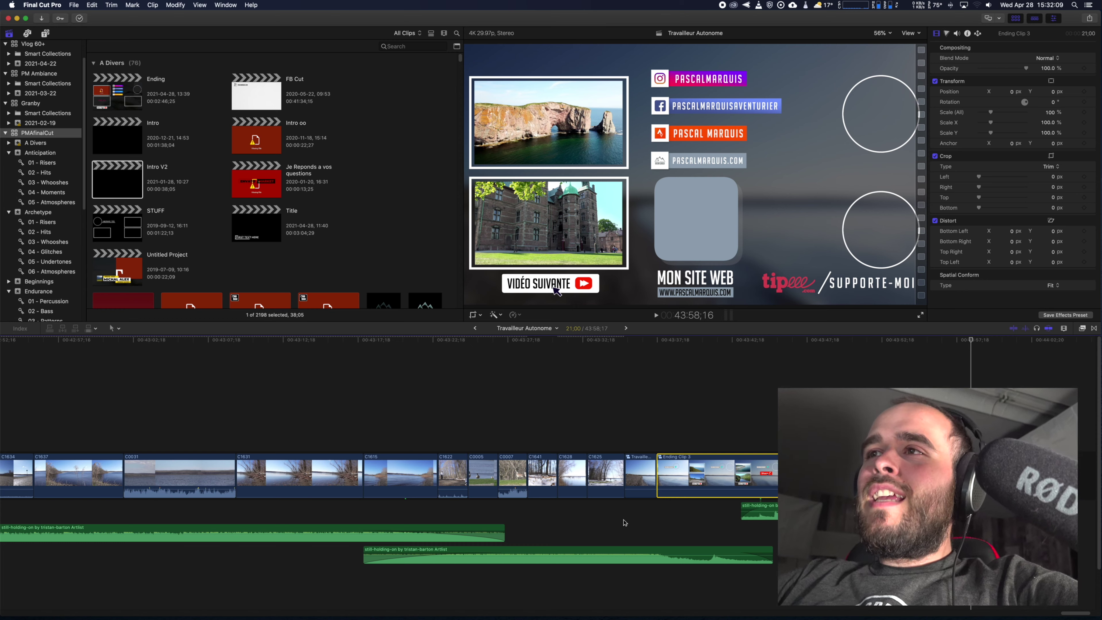
Zoom the timeline out for an overview of the Travailleur Autonome project, including the earlier talking segments with titles
key(super+minus)
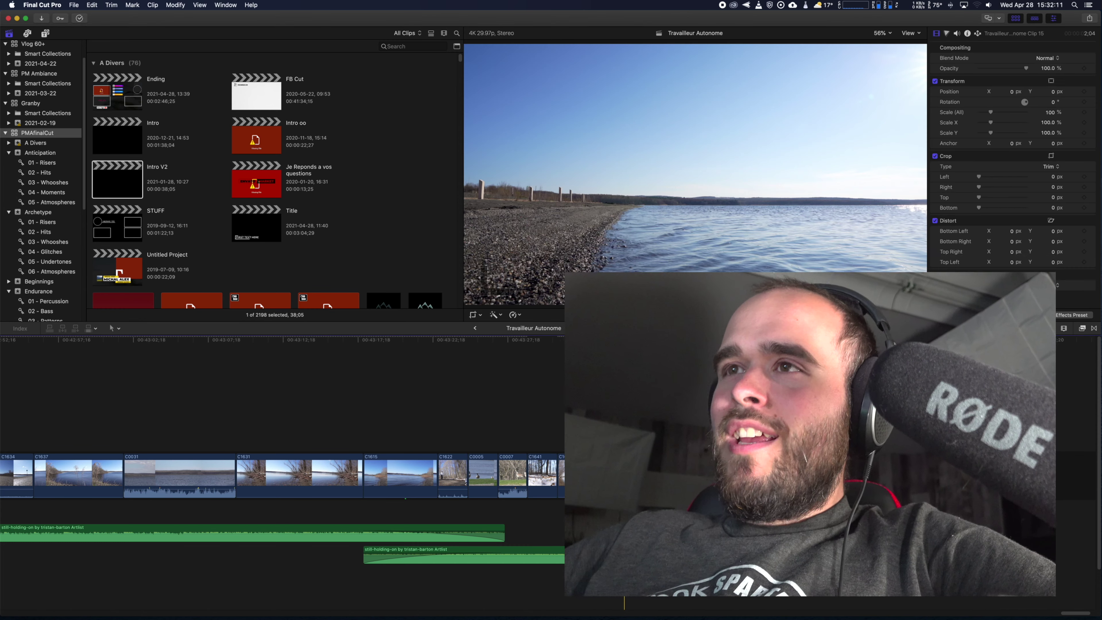
key(super+minus)
key(super+minus)
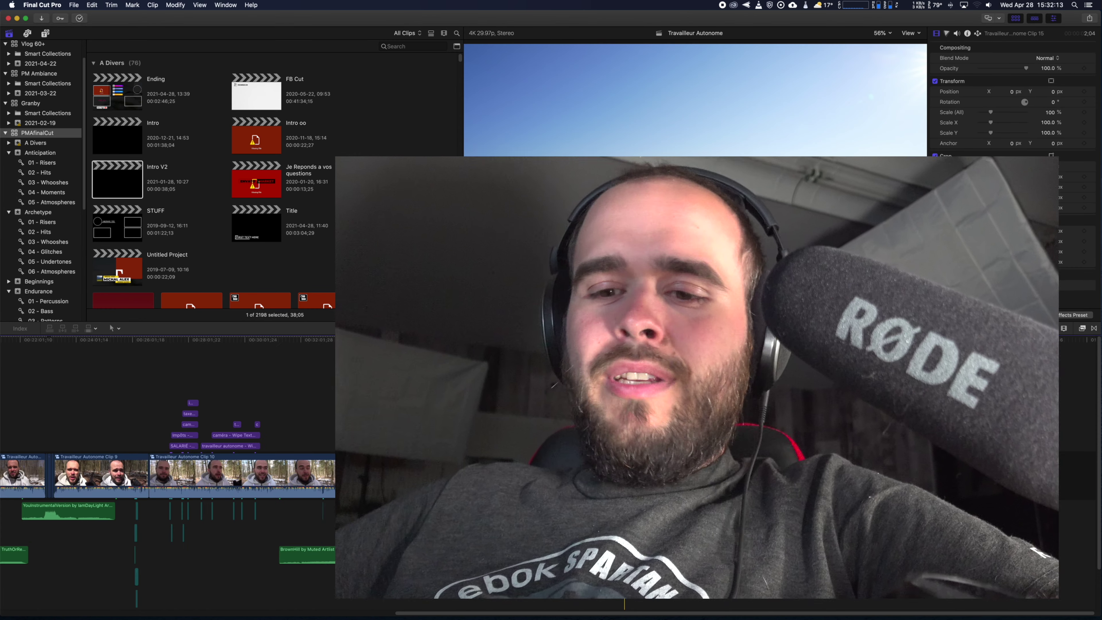